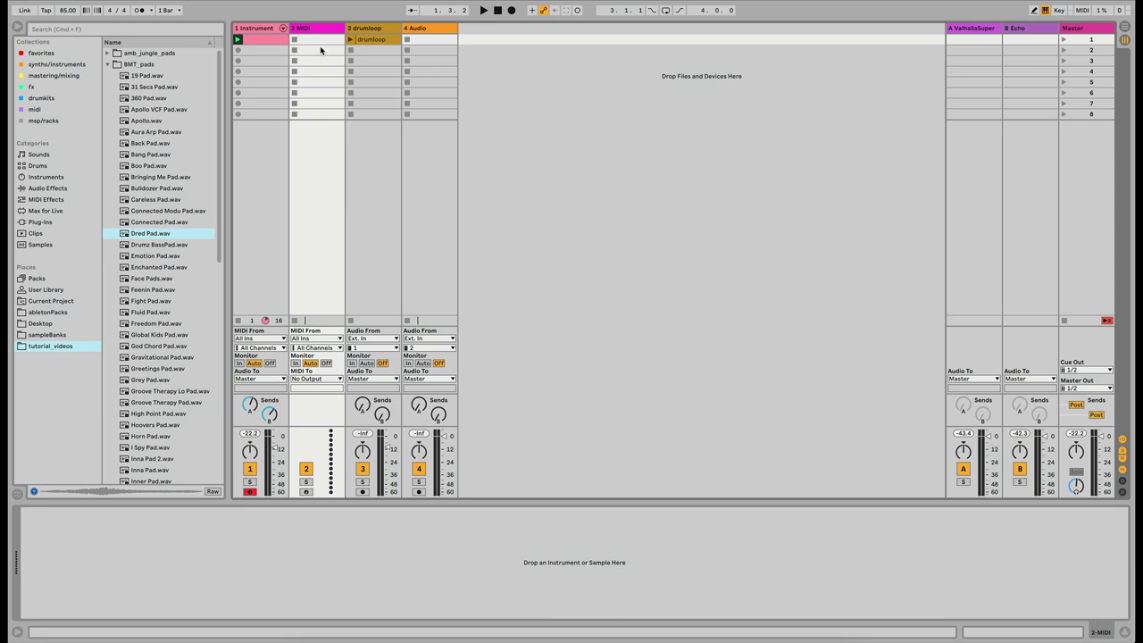
Clear the existing device and load an empty Instrument Rack onto the first MIDI track
key("super+z")
left_click(56, 180)
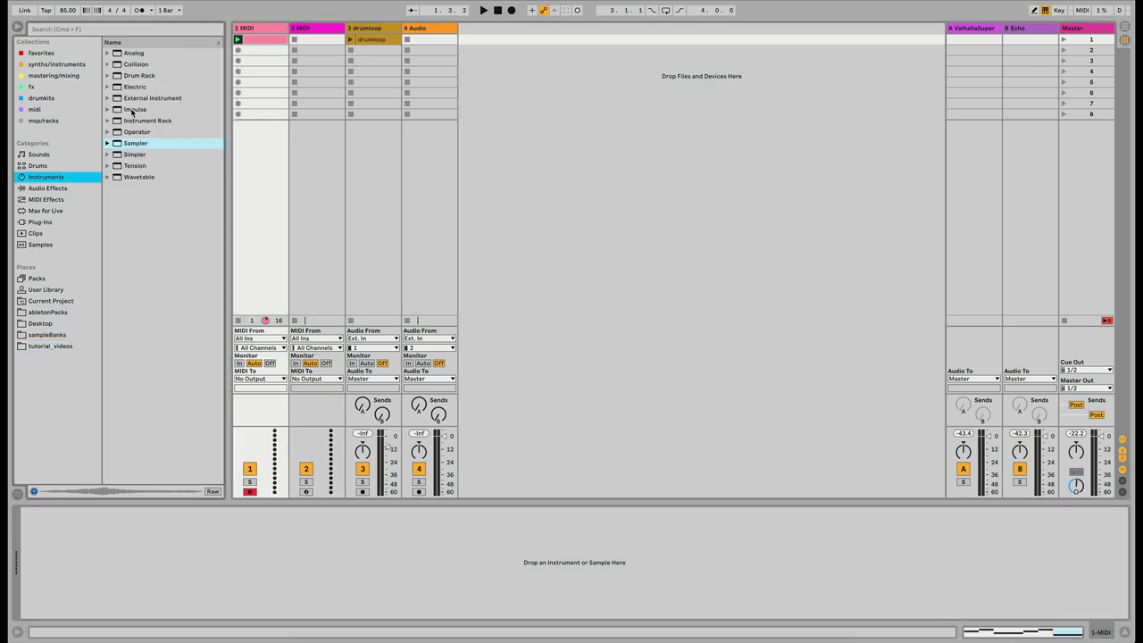
left_click_drag(134, 120, 192, 559)
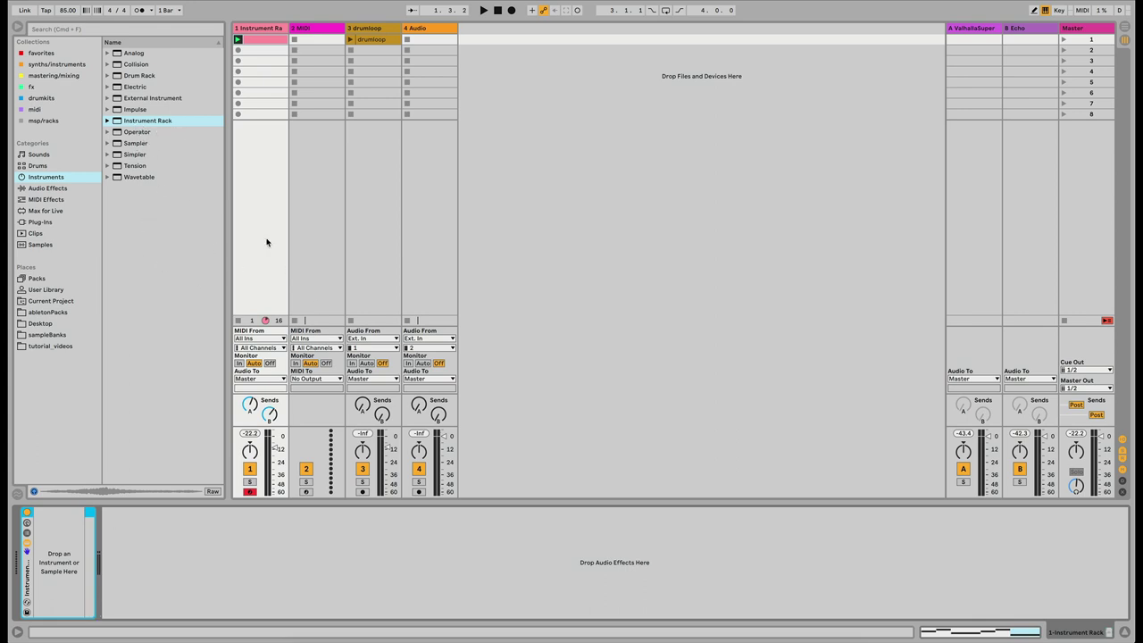
Place a Sampler inside the Instrument Rack and show its zone editor
left_click(135, 143)
left_click_drag(147, 141, 62, 549)
left_click(209, 516)
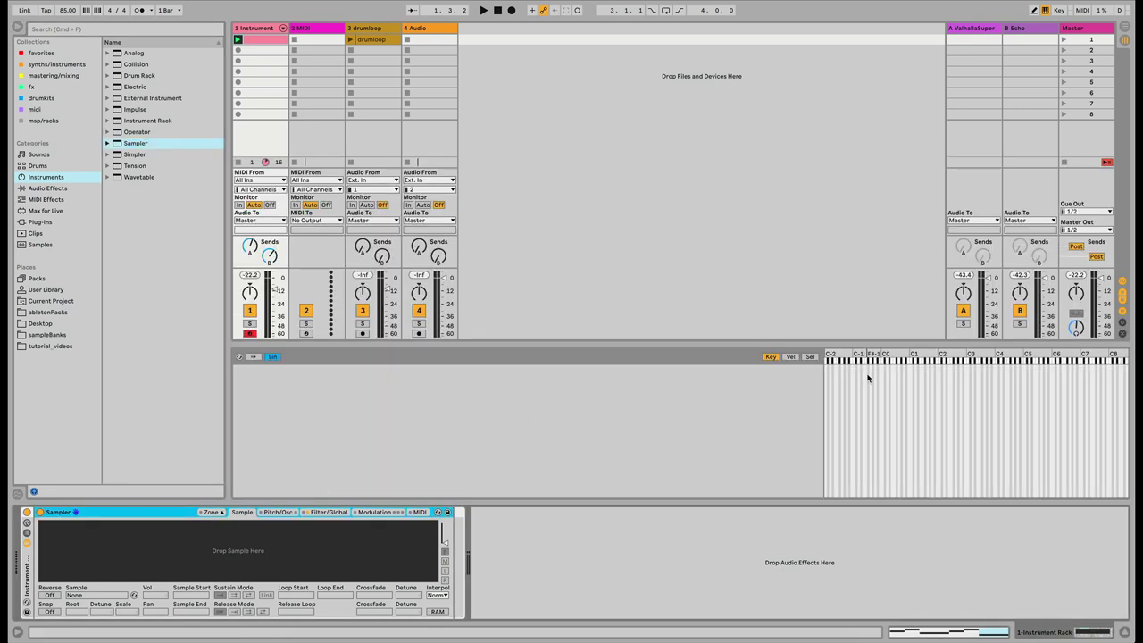
Audition pad samples from the BMT_pads folder in tutorial_videos and load Greetings Pad.wav into the Sampler's zone list
left_click(56, 346)
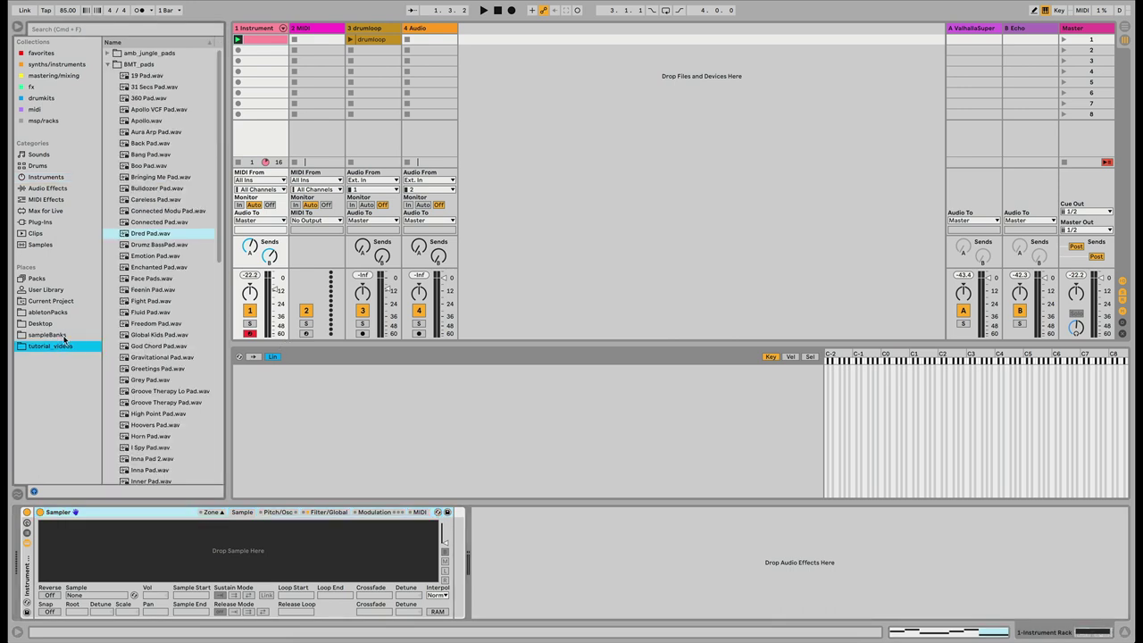
left_click(161, 189)
left_click(159, 234)
left_click(164, 278)
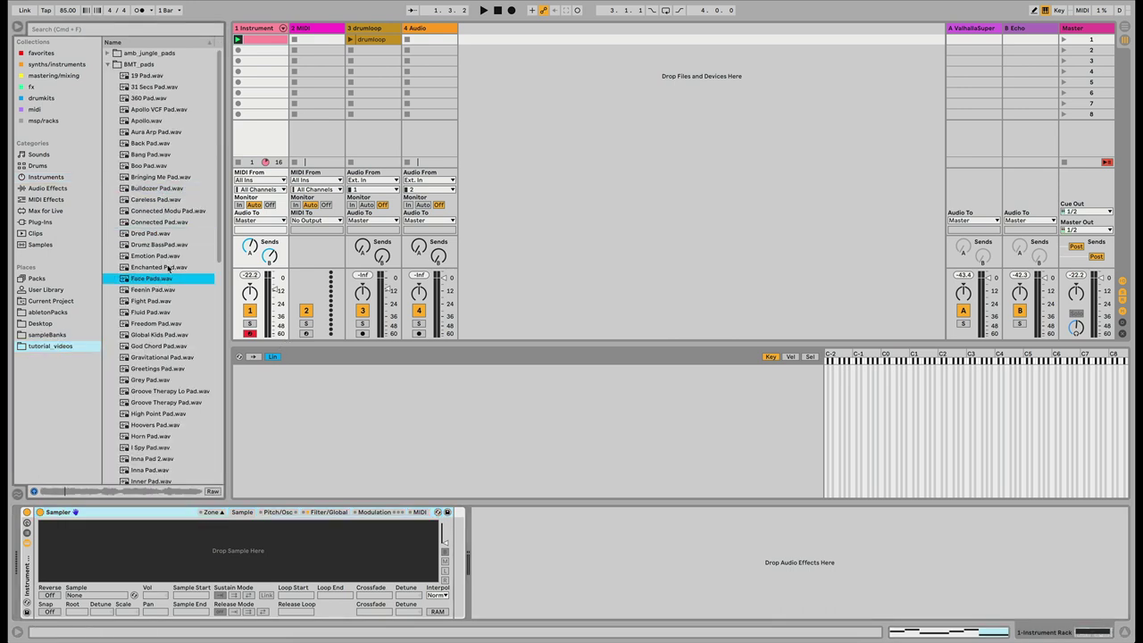
left_click(166, 323)
left_click(165, 358)
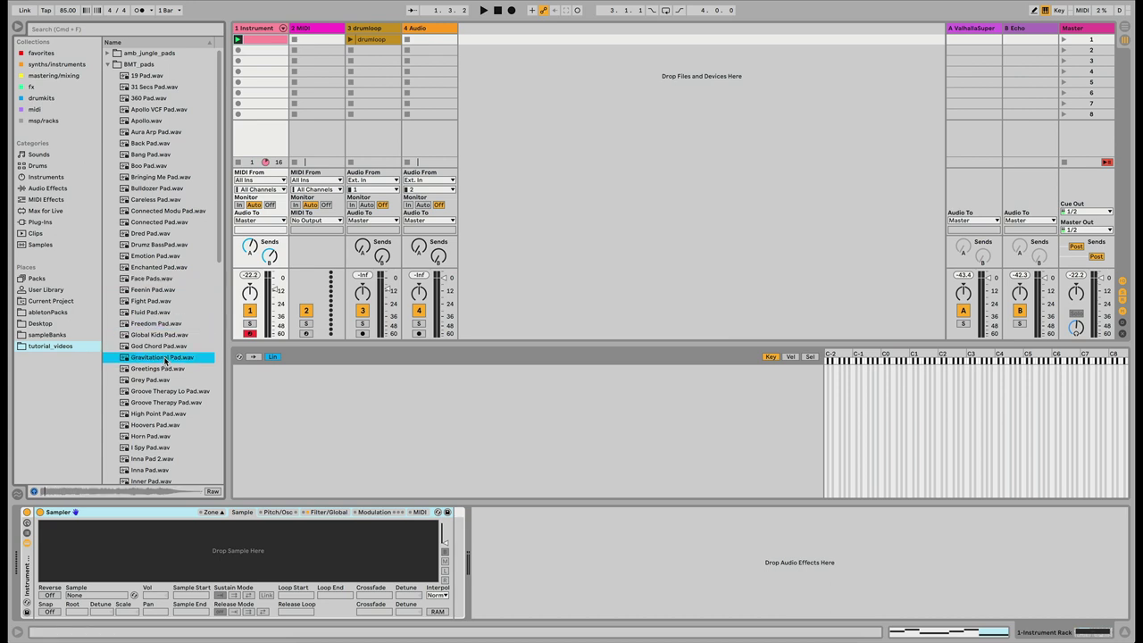
left_click(164, 349)
left_click(164, 370)
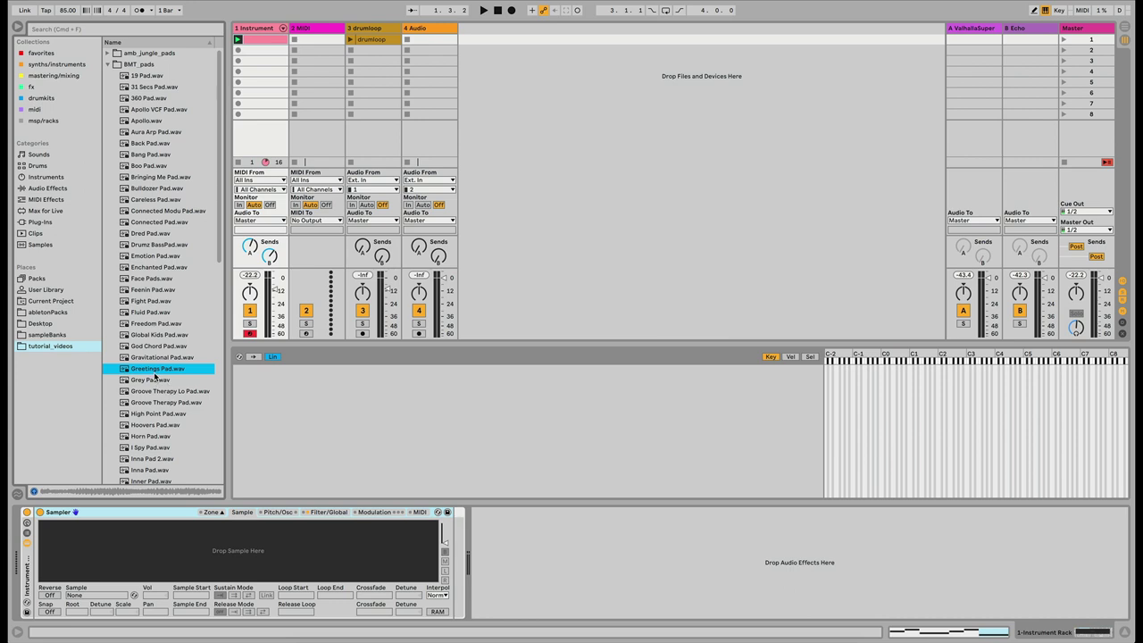
left_click(155, 379)
left_click(157, 359)
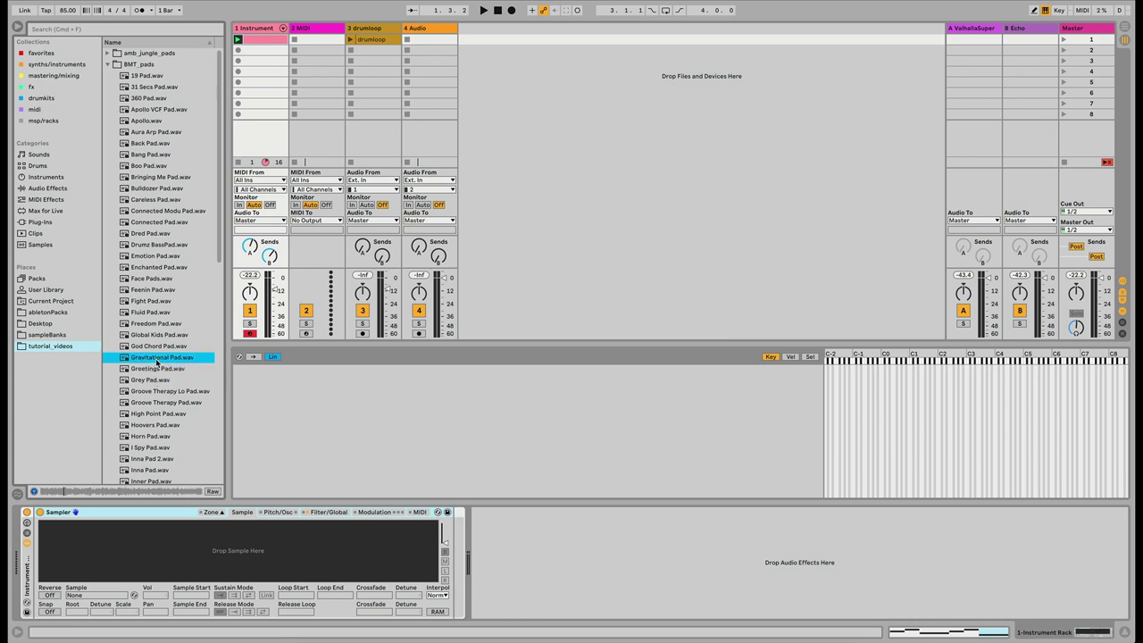
left_click_drag(156, 372, 268, 384)
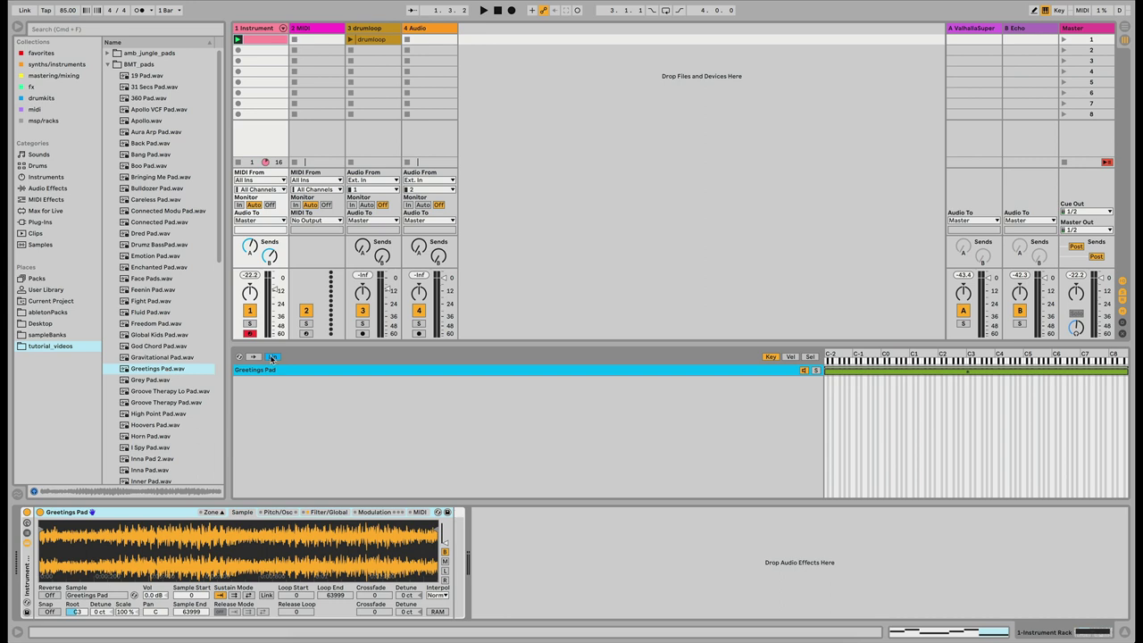
left_click(152, 369)
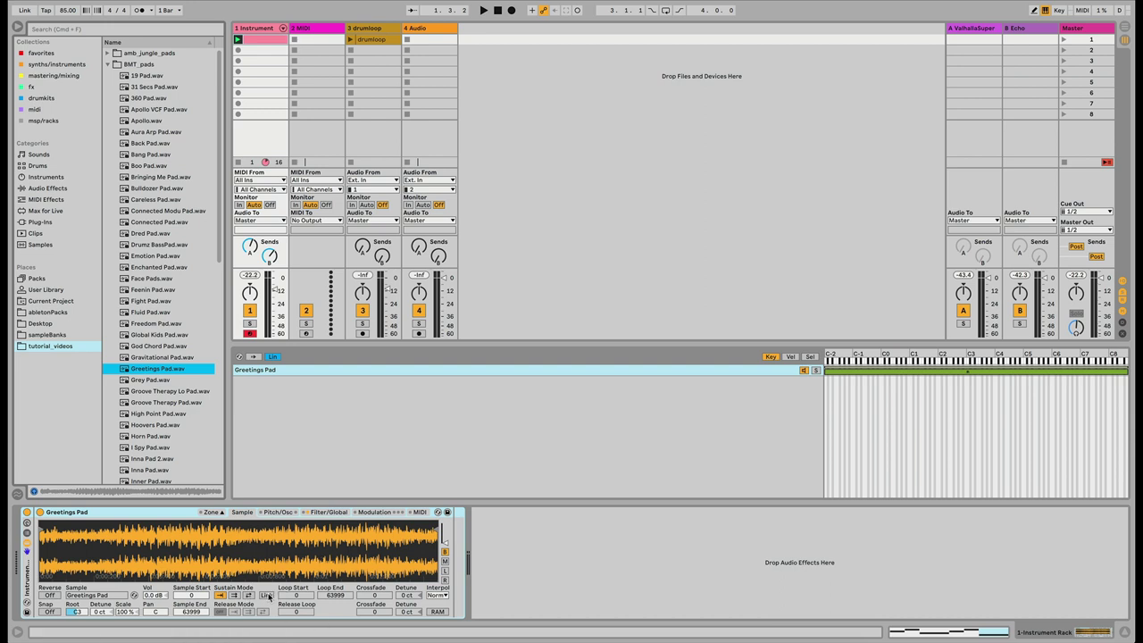
Set up a linked back-and-forth sustain loop on Greetings Pad from 4755 to 27006 with a crossfade of 1615
left_click(266, 597)
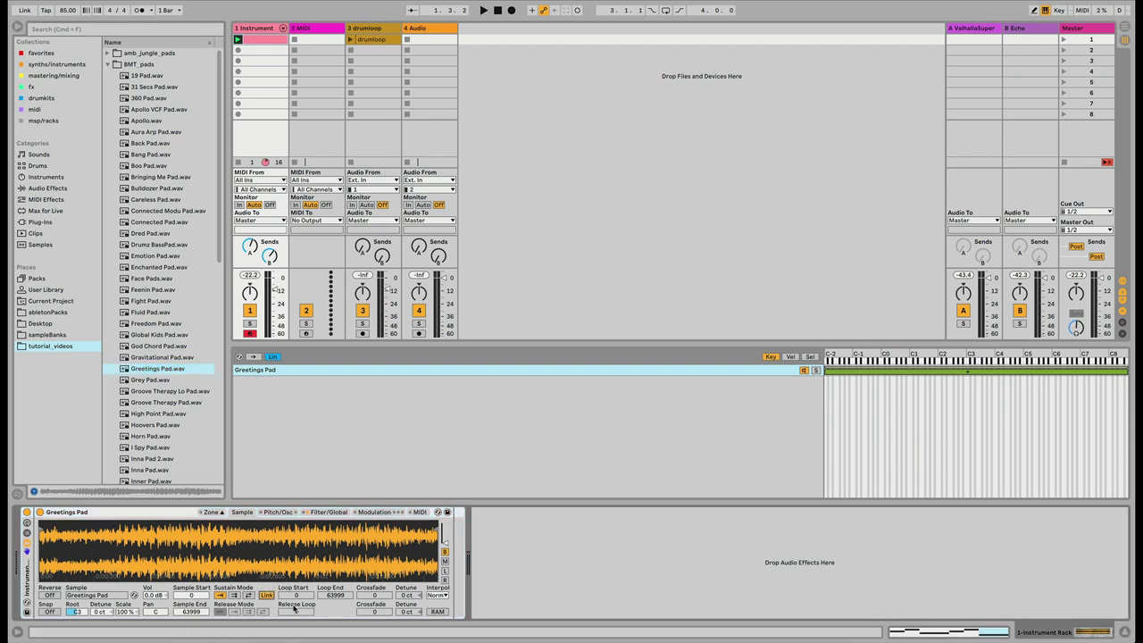
left_click(250, 596)
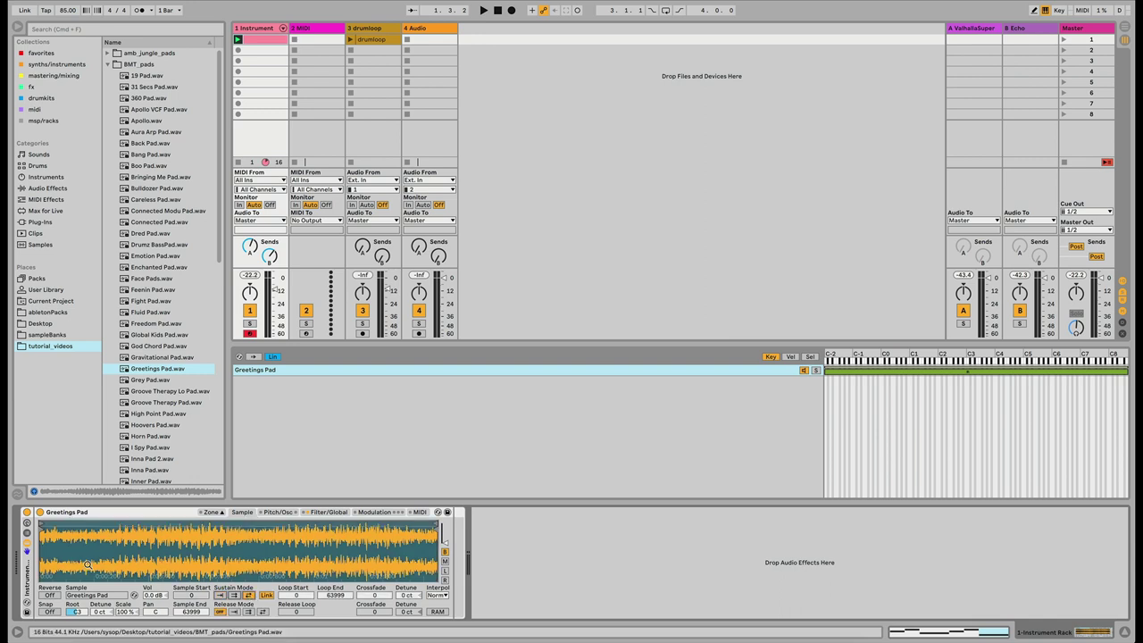
mouse_move(41, 526)
left_mouse_down()
mouse_move(90, 527)
mouse_move(72, 527)
left_mouse_up()
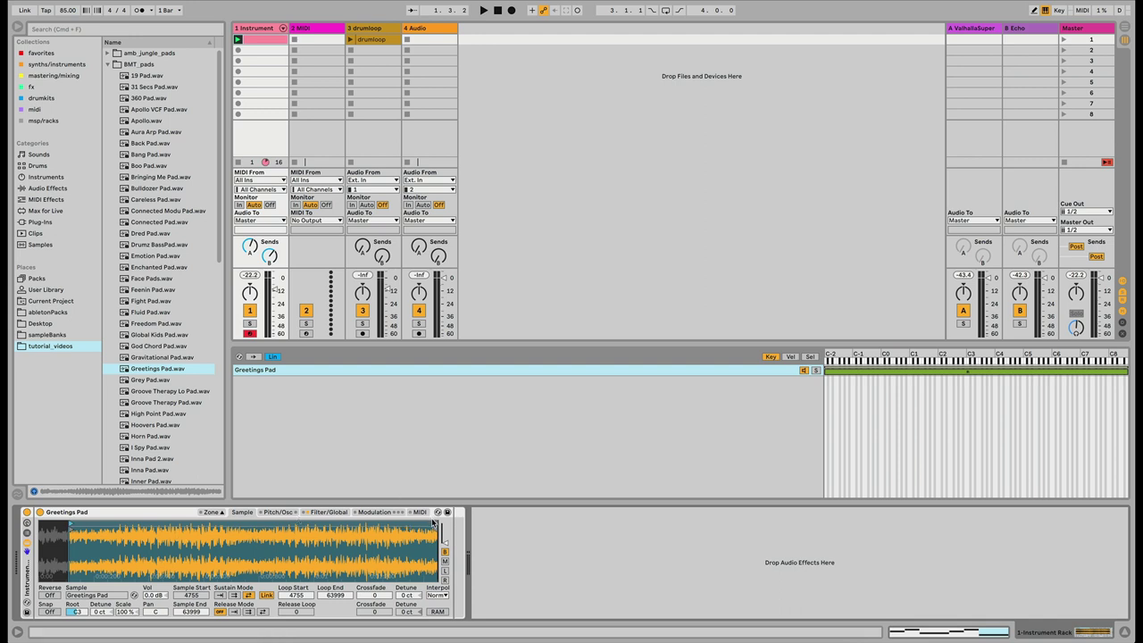
mouse_move(433, 524)
left_mouse_down()
mouse_move(164, 551)
mouse_move(254, 550)
mouse_move(192, 547)
mouse_move(251, 542)
mouse_move(203, 542)
left_mouse_up()
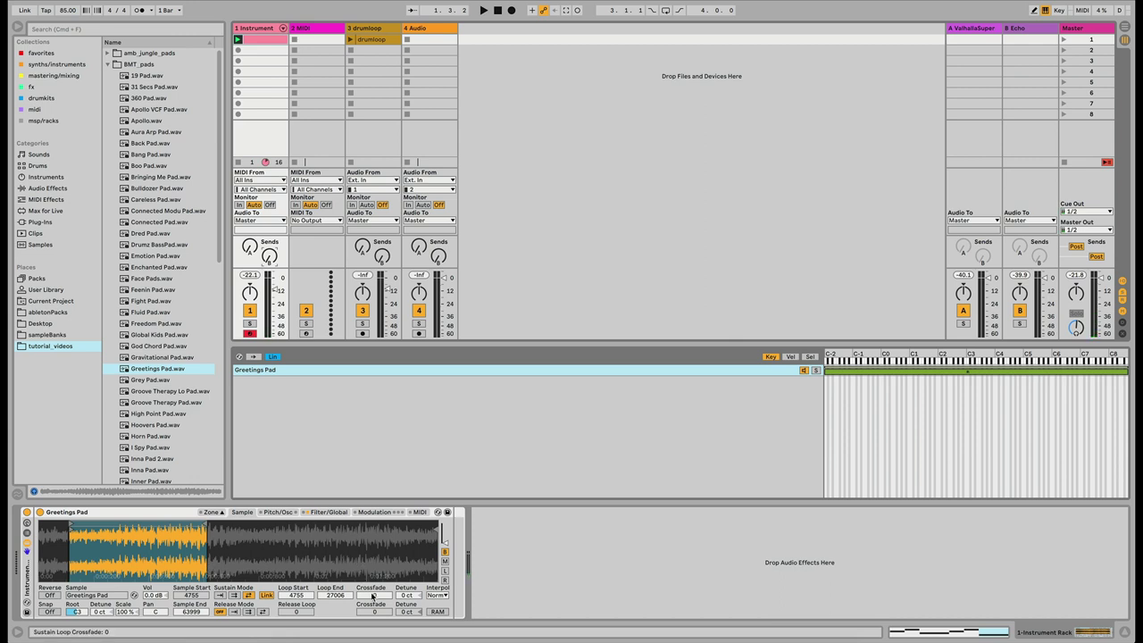
mouse_move(373, 596)
left_mouse_down()
mouse_move(373, 563)
mouse_move(373, 597)
left_mouse_up()
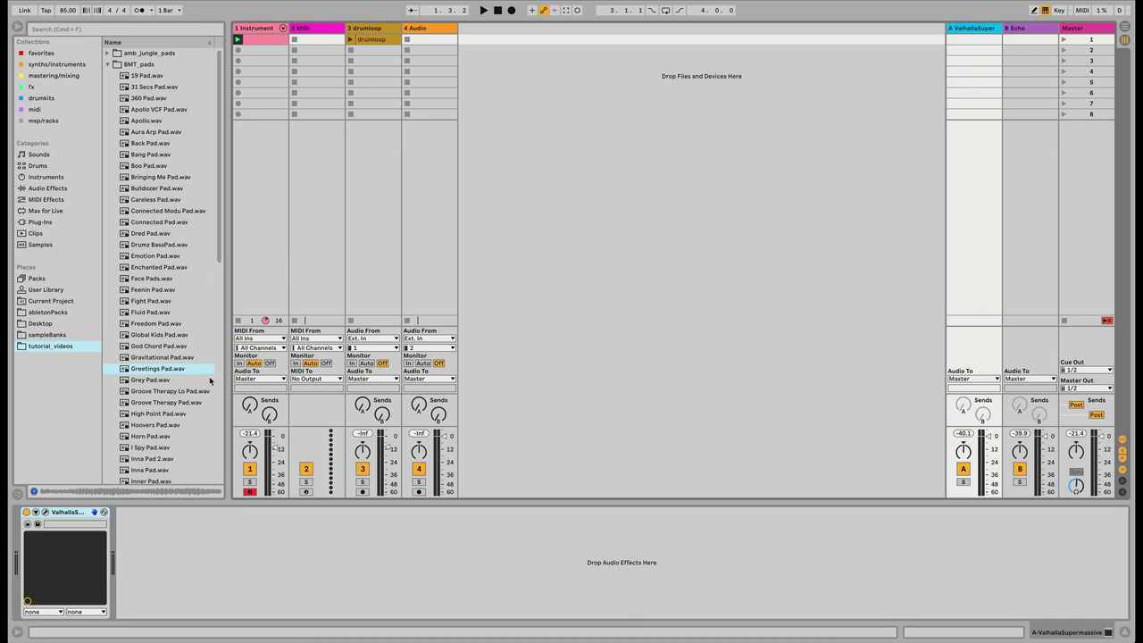
Open ValhallaSupermassive on return track A and browse its reverb presets without changing the Splashy Synth preset
left_click(45, 513)
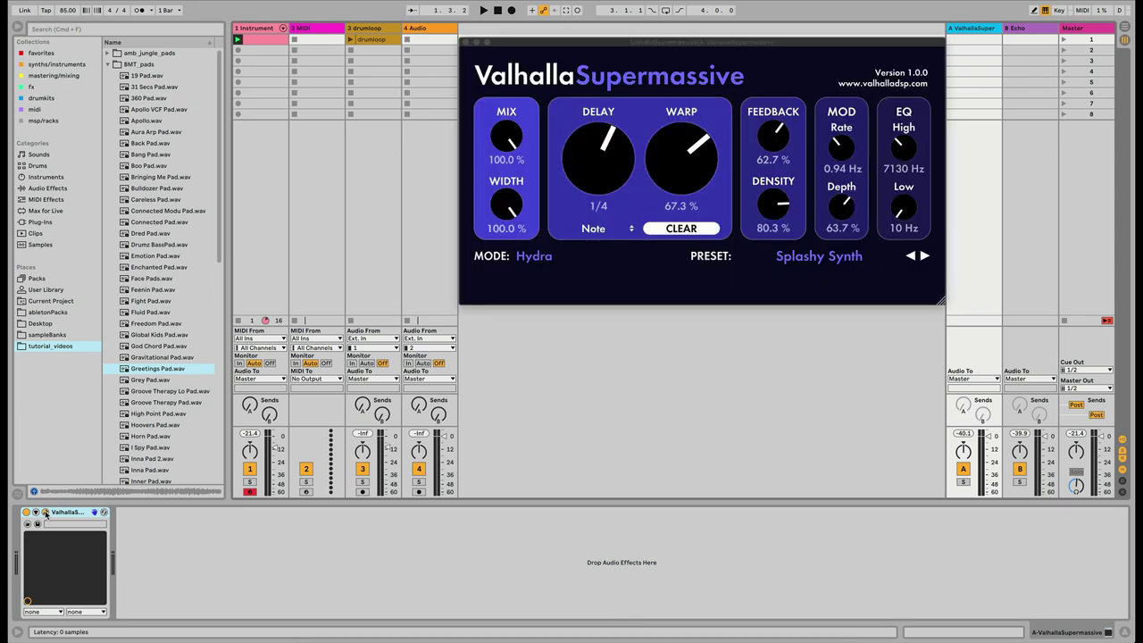
left_click(815, 259)
mouse_move(813, 376)
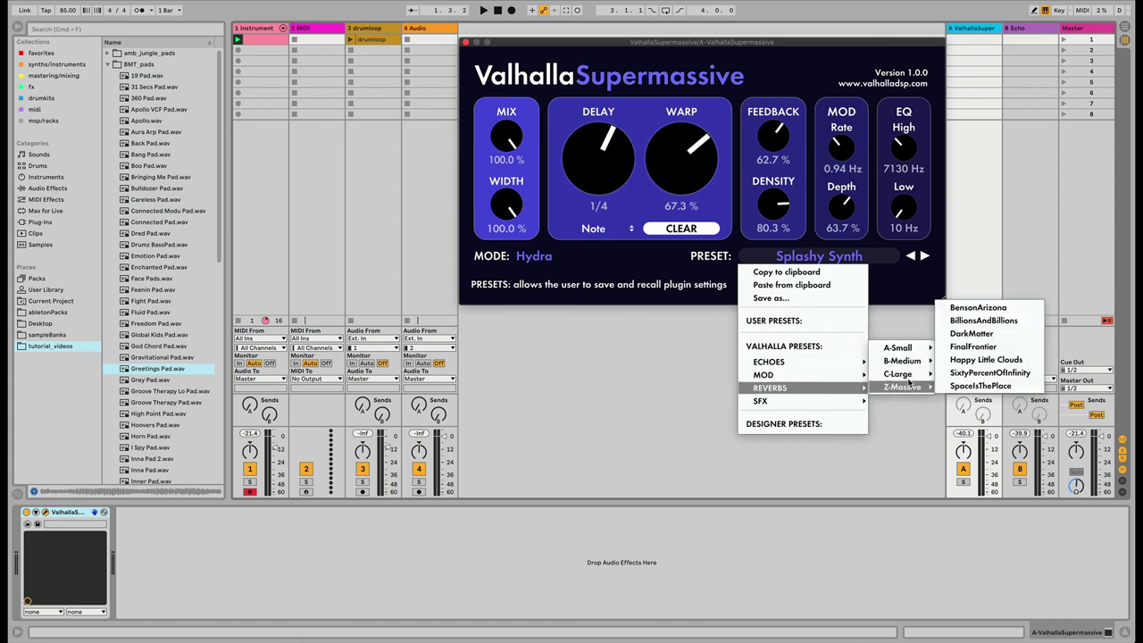
mouse_move(900, 375)
left_click(974, 373)
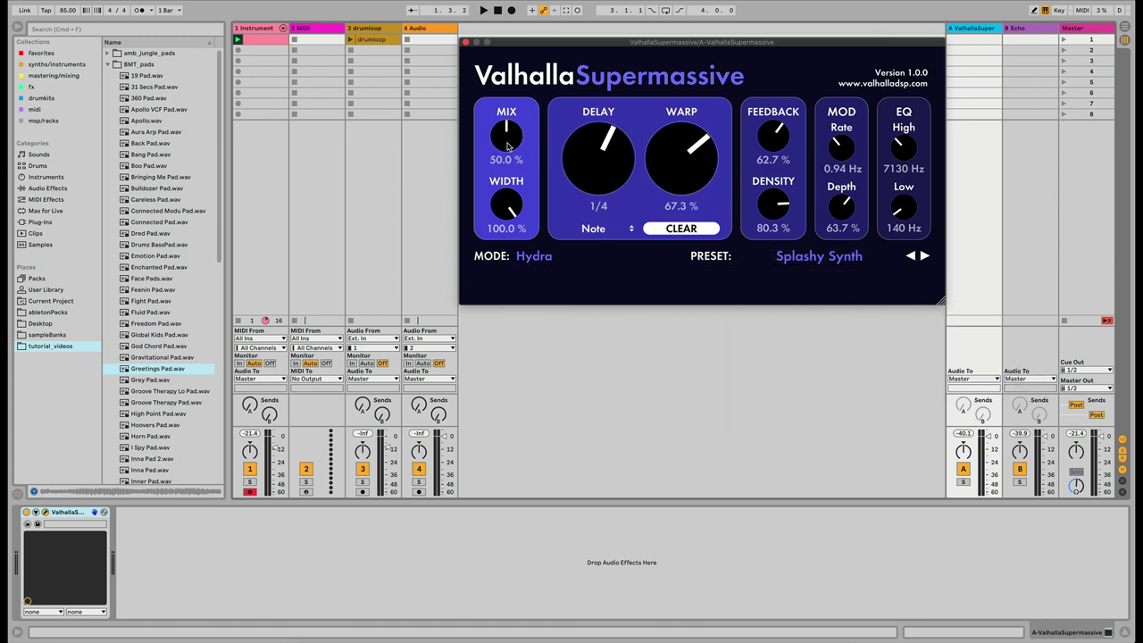
Raise ValhallaSupermassive's Mix and low EQ frequency, and close the plug-in window
left_click_drag(514, 149, 515, 54)
left_click_drag(904, 212, 904, 181)
scroll(903, 203, "down", 1)
left_click(466, 43)
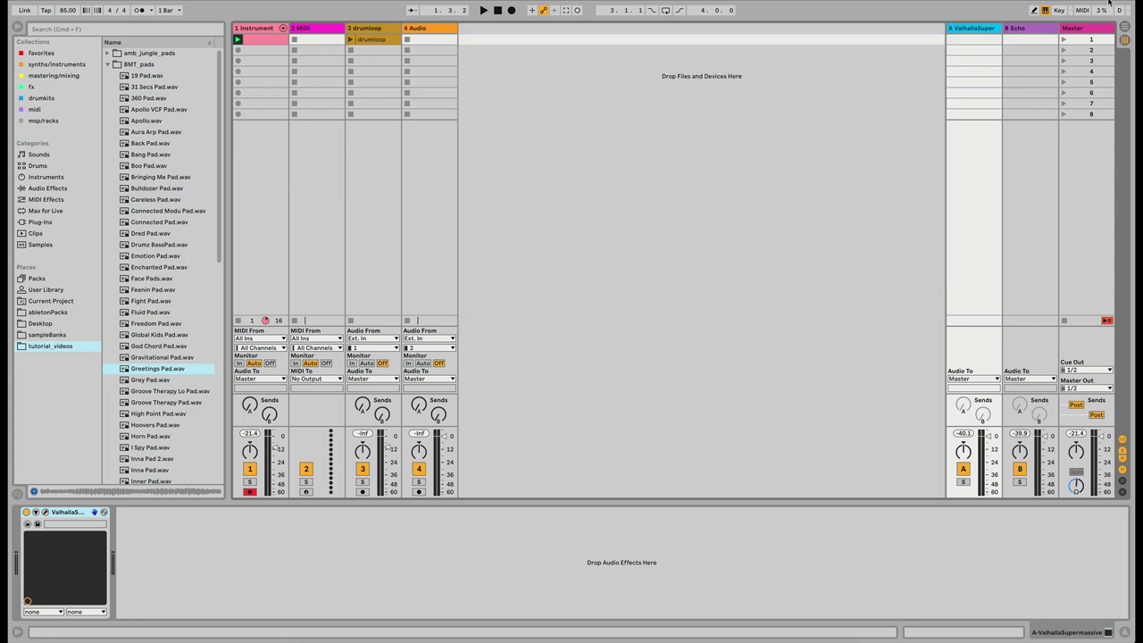
Lower the Echo's low-pass filter on return track B to 4.89 kHz and review its modulation and character settings
left_click(1034, 29)
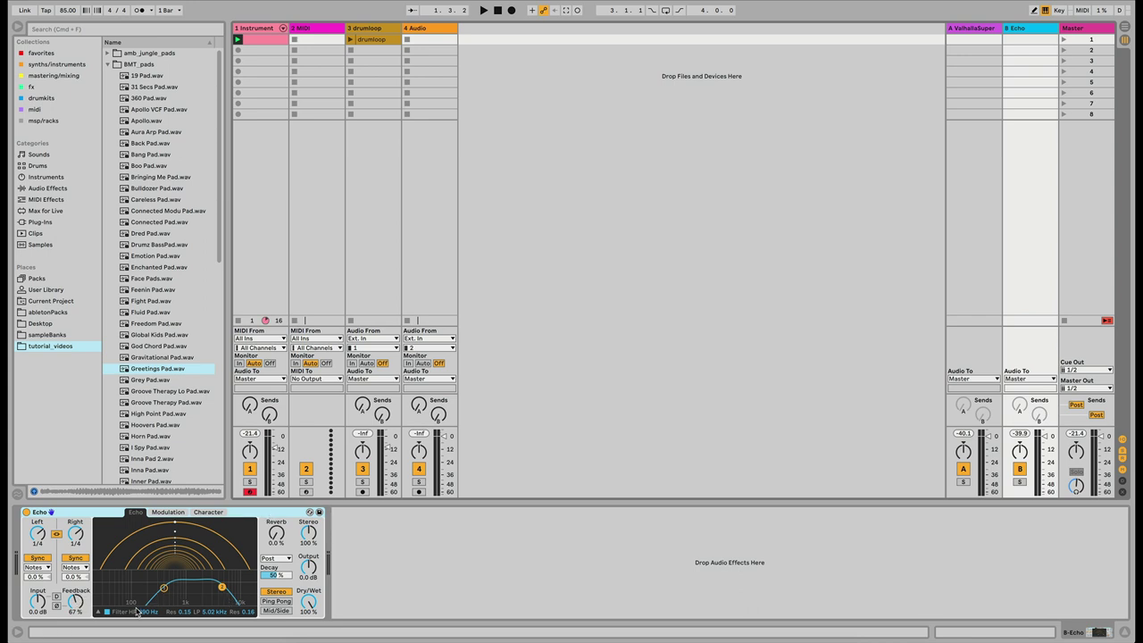
left_click_drag(222, 587, 224, 591)
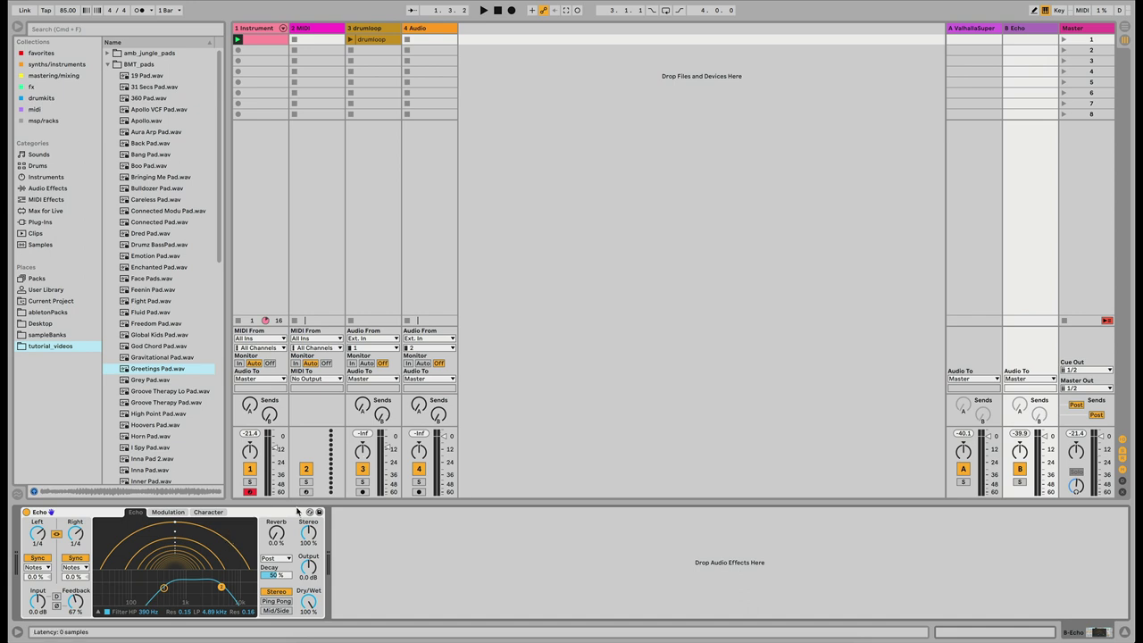
left_click(172, 512)
left_click(209, 513)
left_click(174, 513)
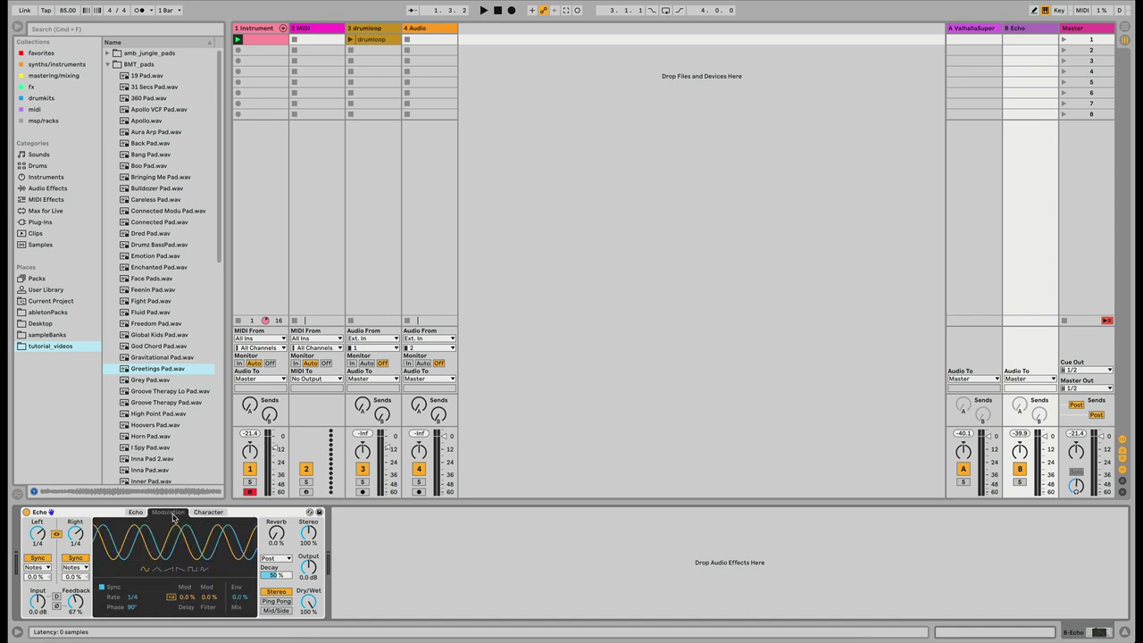
left_click(135, 513)
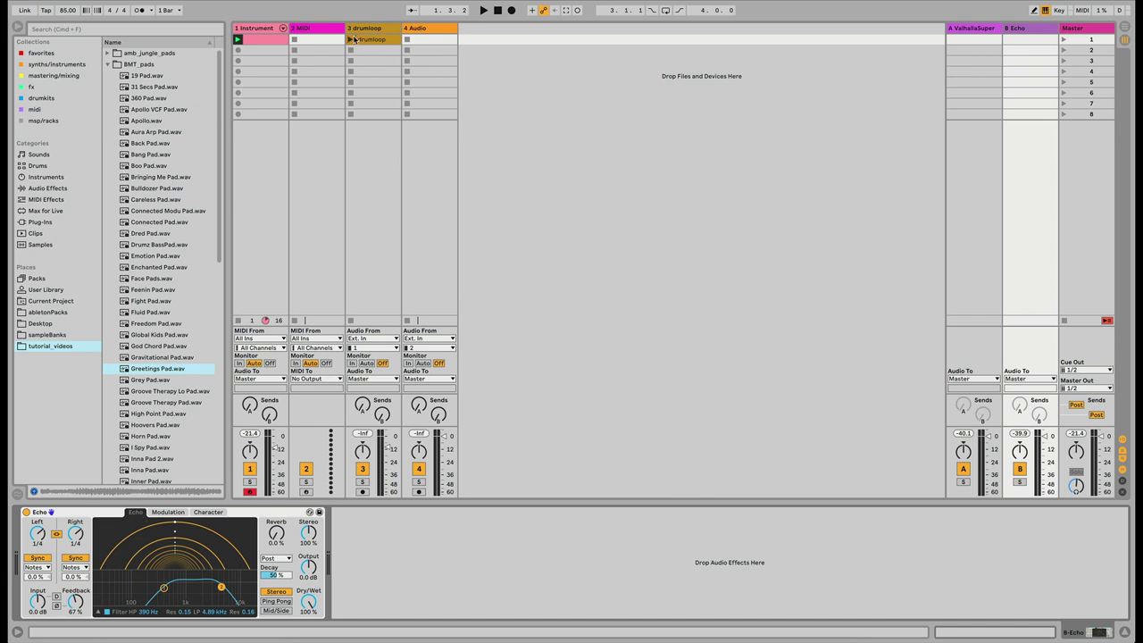
Raise the instrument track's sends to the ValhallaSupermassive and Echo returns
left_click(259, 29)
left_click_drag(257, 253, 269, 248)
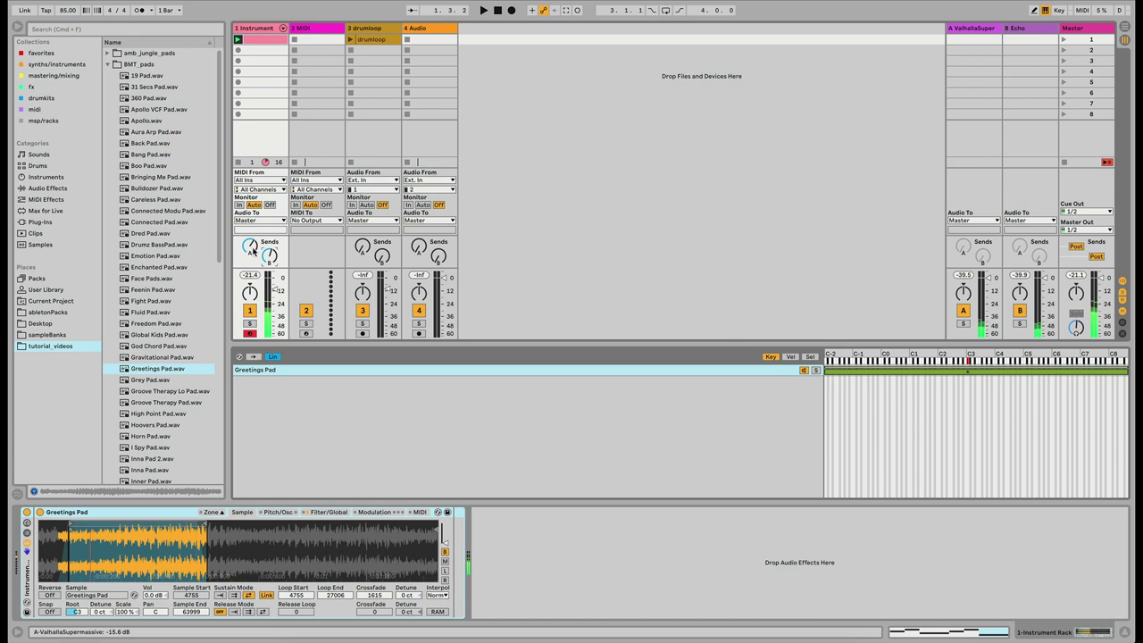
left_click_drag(268, 255, 271, 259)
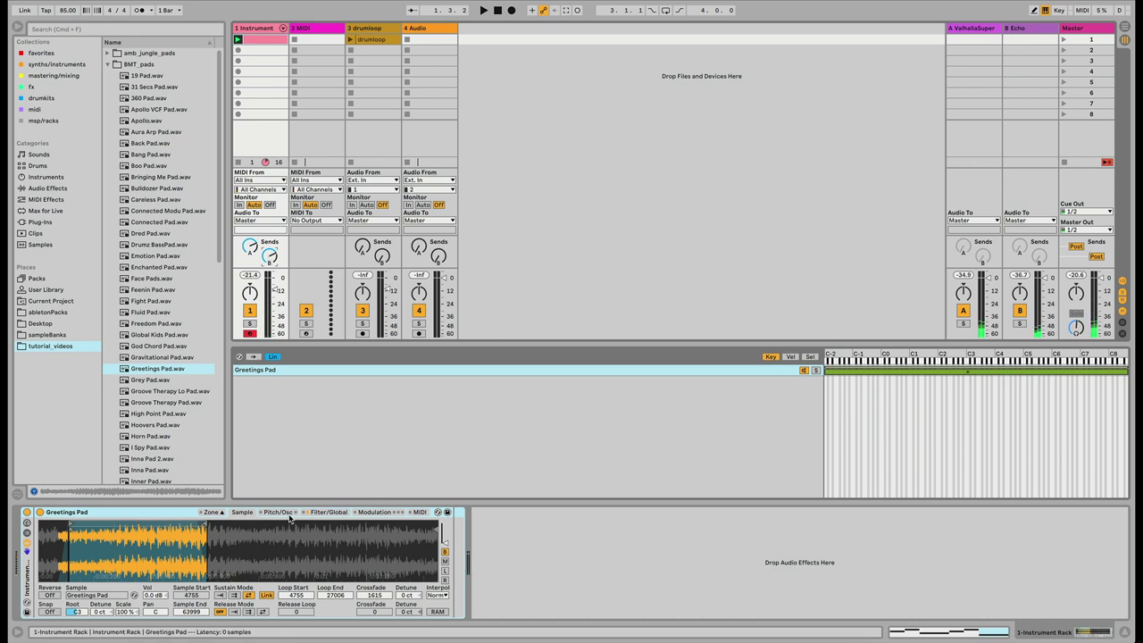
Show the rack's macro controls and map the Sampler's volume envelope attack to Macro 1 and release to Macro 2
left_click(28, 528)
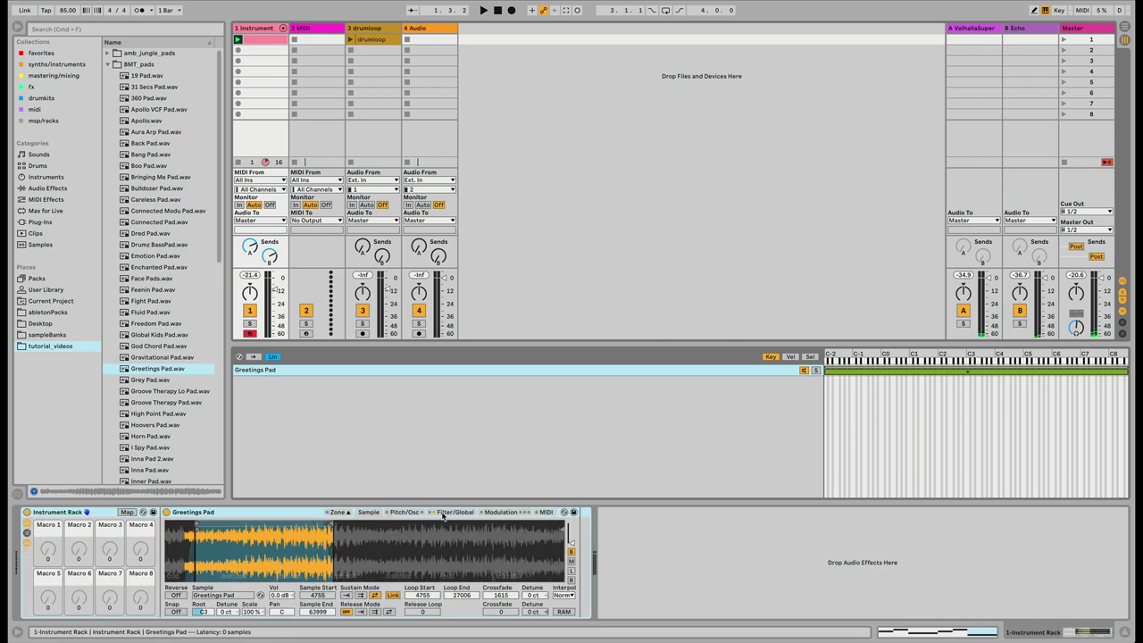
left_click(451, 512)
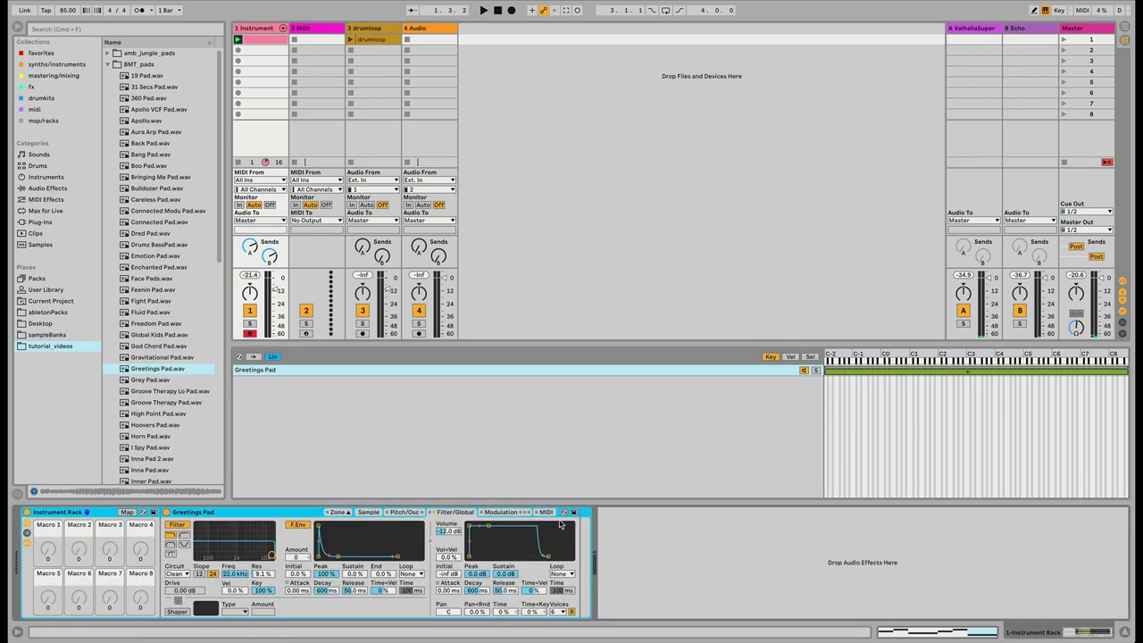
right_click(448, 593)
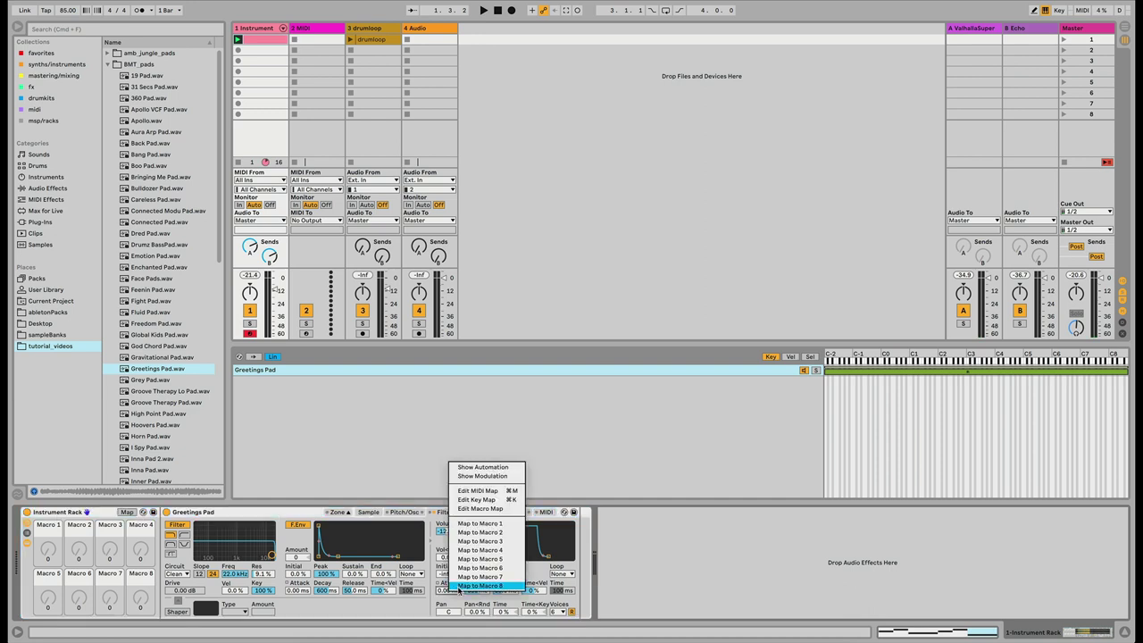
left_click(496, 531)
right_click(502, 591)
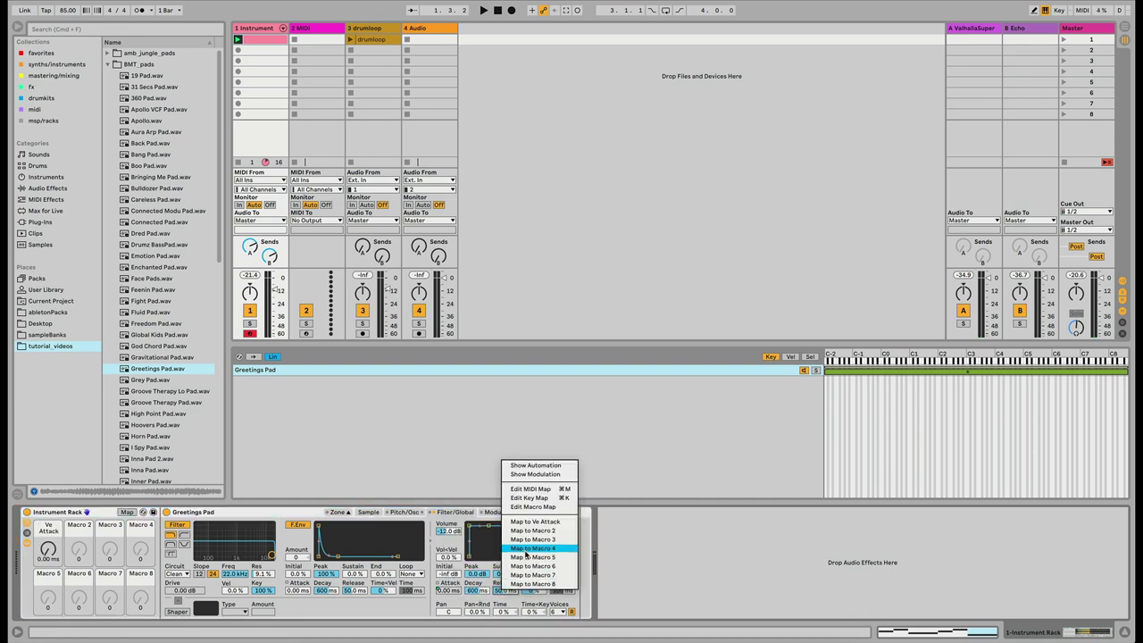
left_click(527, 531)
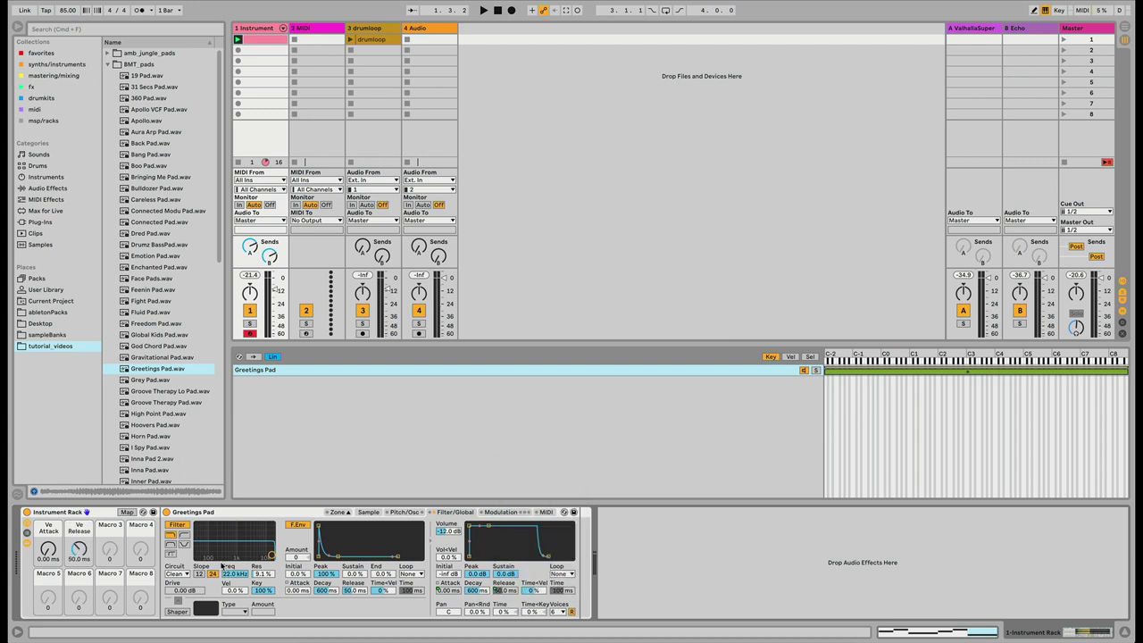
Rename the first two rack macros to Attack and Release
left_click(47, 531)
key("super+r")
type("Attack")
key("Return")
left_click(84, 527)
key("super+r")
type("Release")
key("Return")
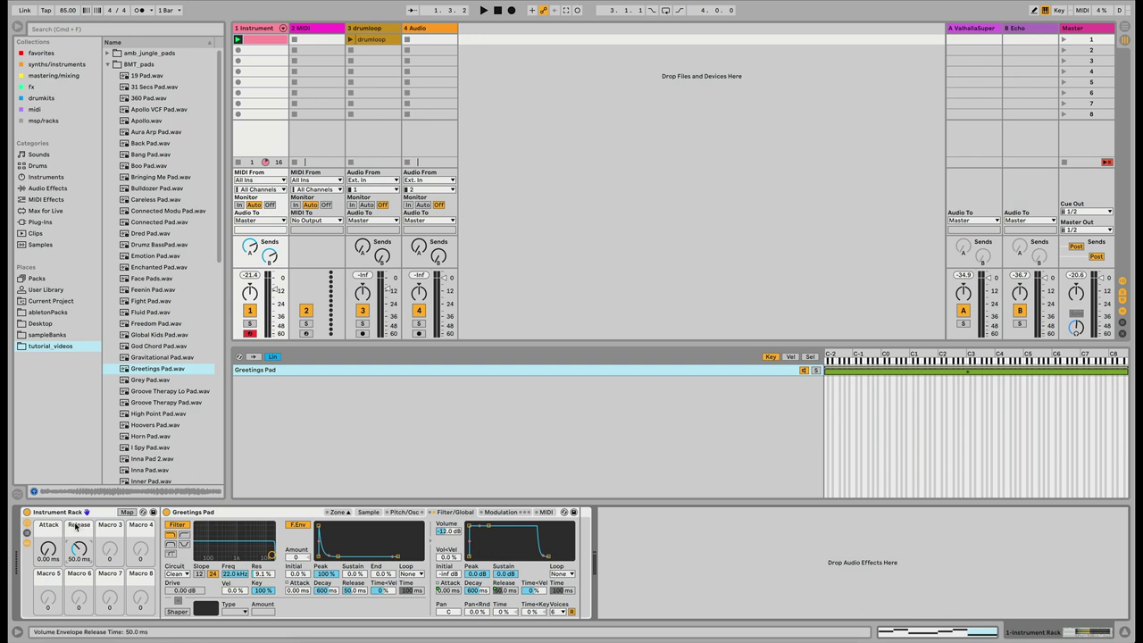
Set the Attack macro to about 218 ms and the Release macro to about 1.45 s, and play back the clip
left_click_drag(47, 554, 47, 533)
key("space")
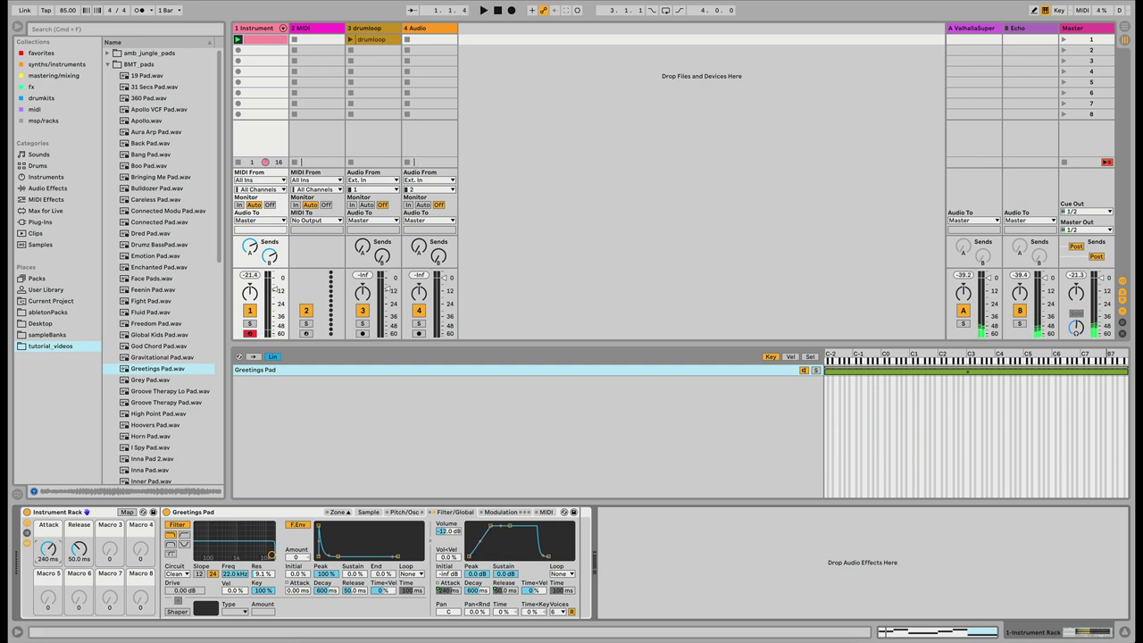
left_click_drag(51, 540, 51, 554)
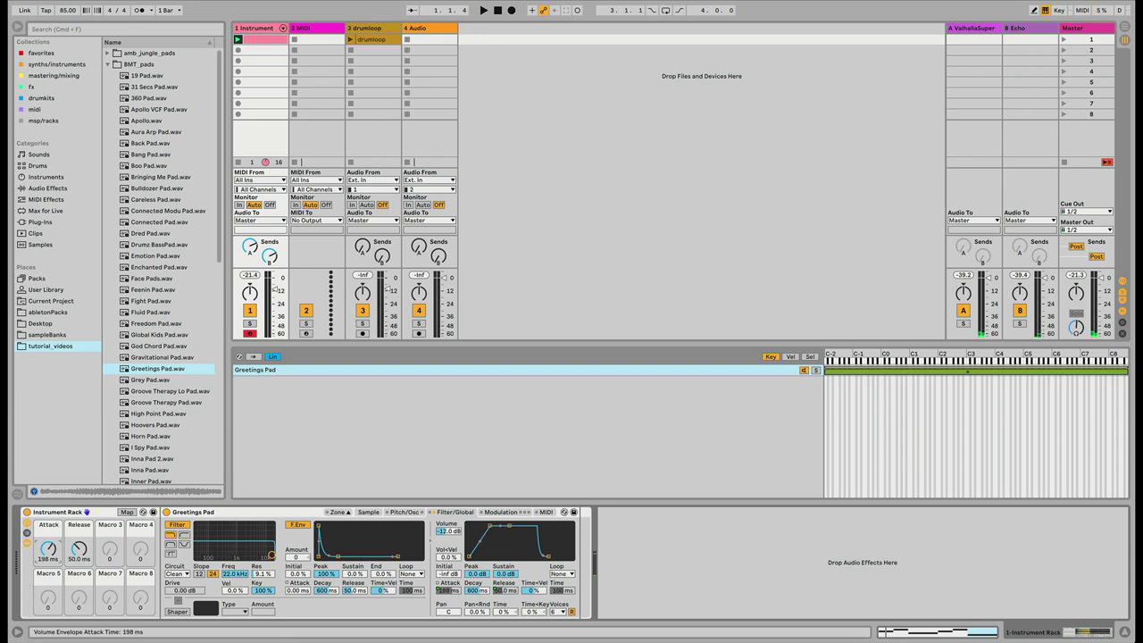
left_click_drag(78, 551, 78, 518)
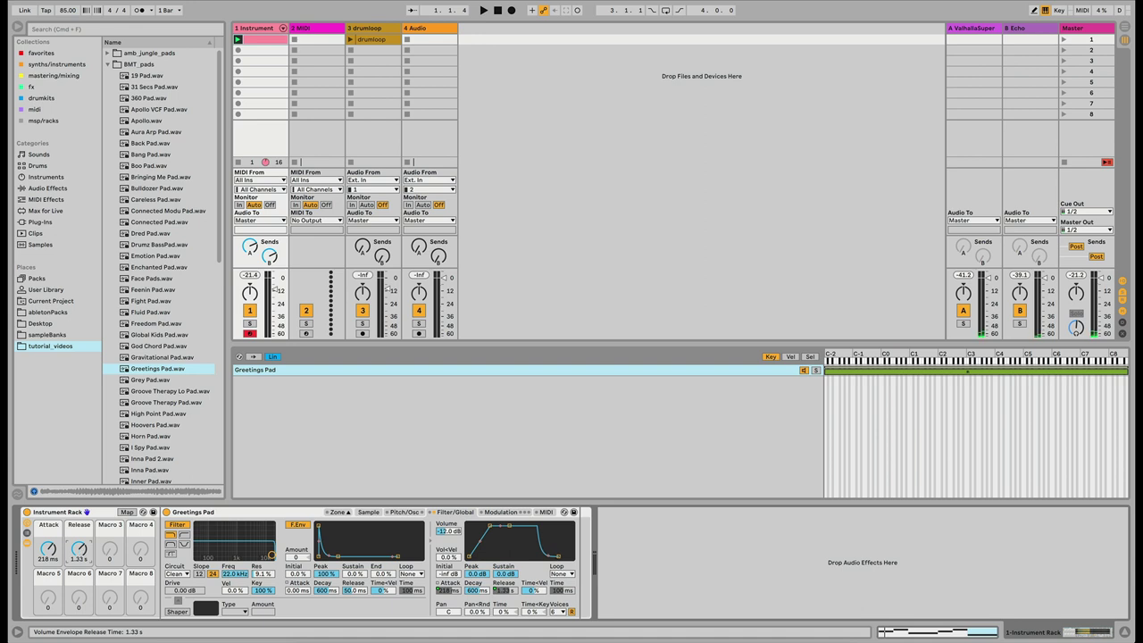
key("space")
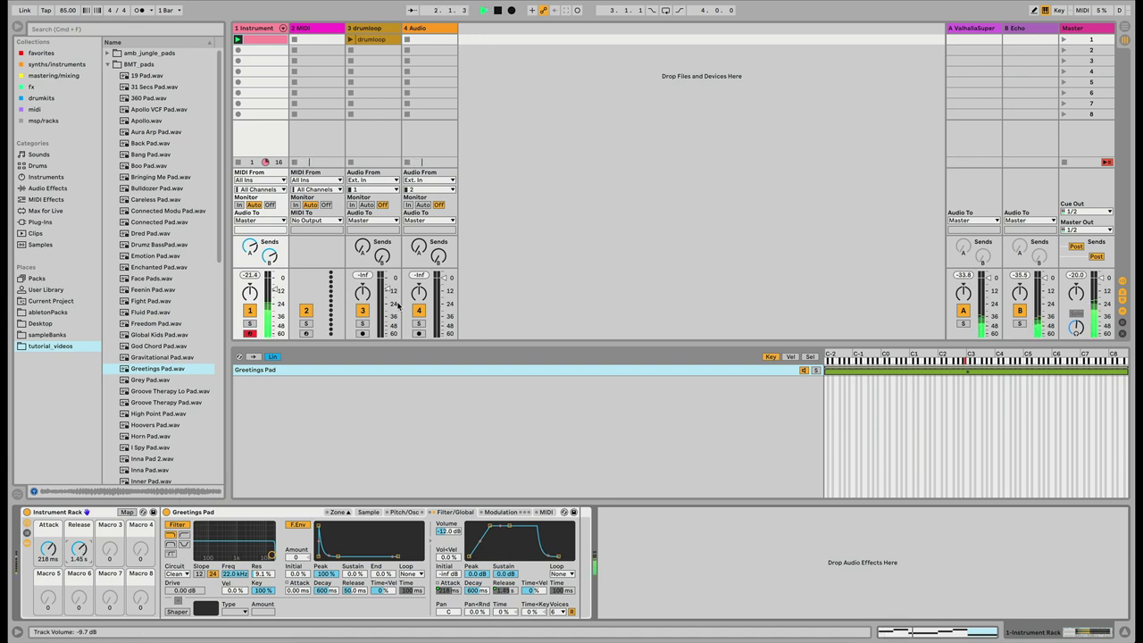
Open the Instrument track's clip to examine its notes and play it back
key("space")
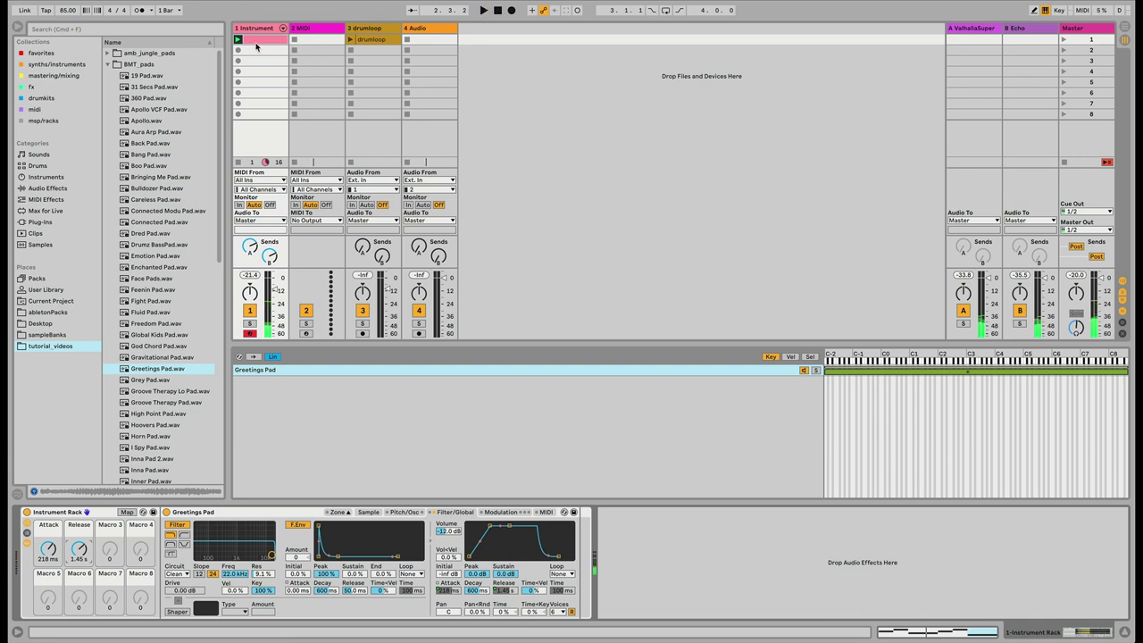
double_click(264, 46)
left_click(831, 333)
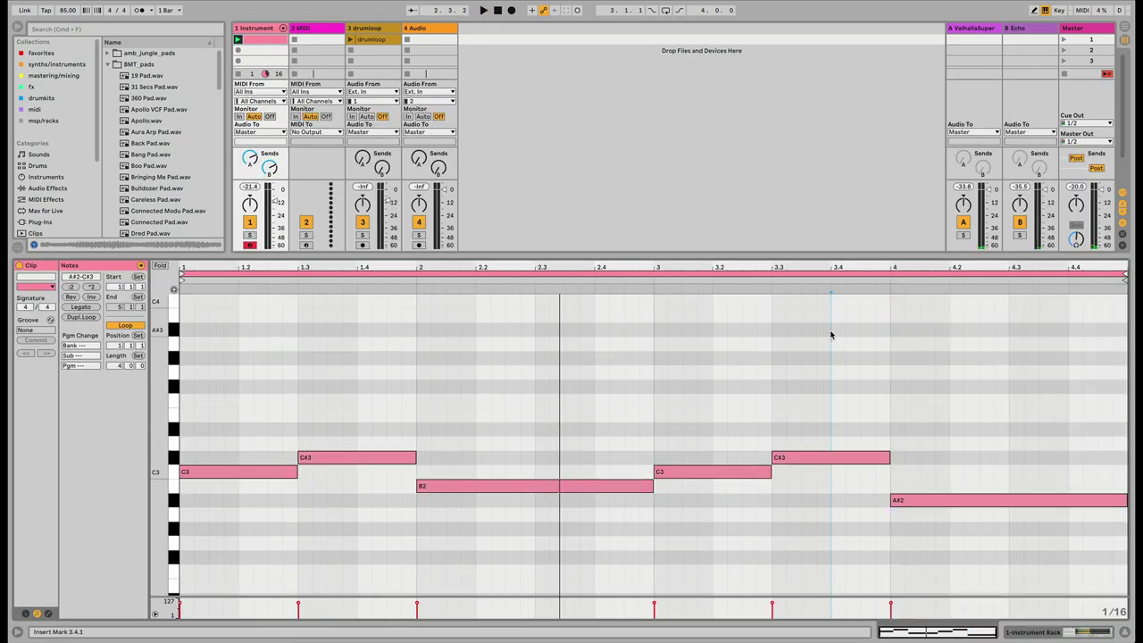
key("space")
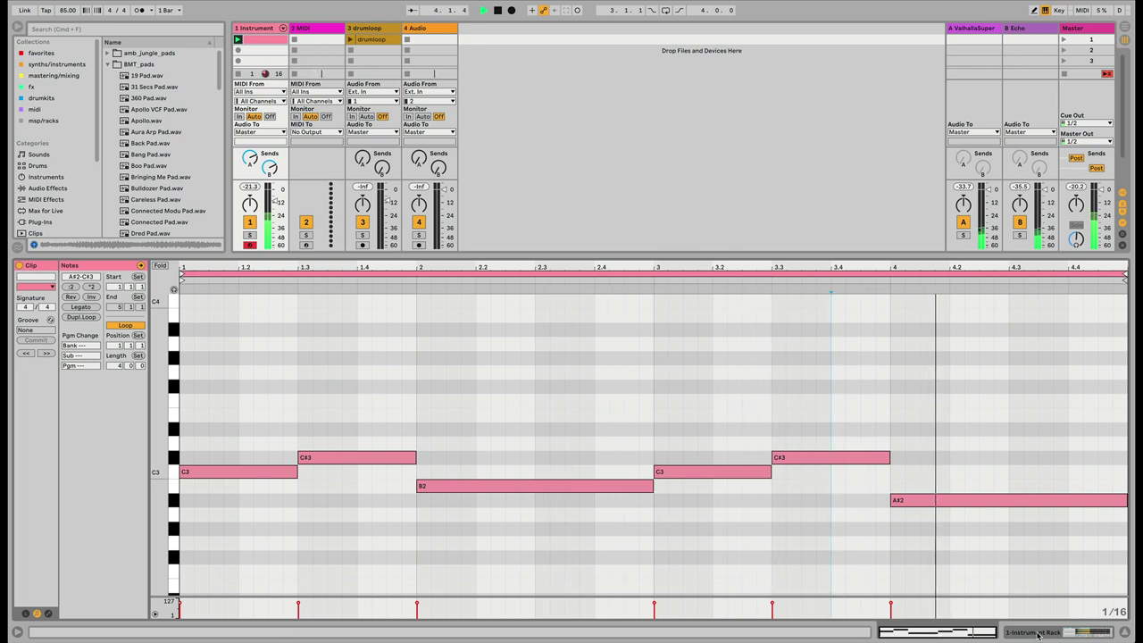
key("space")
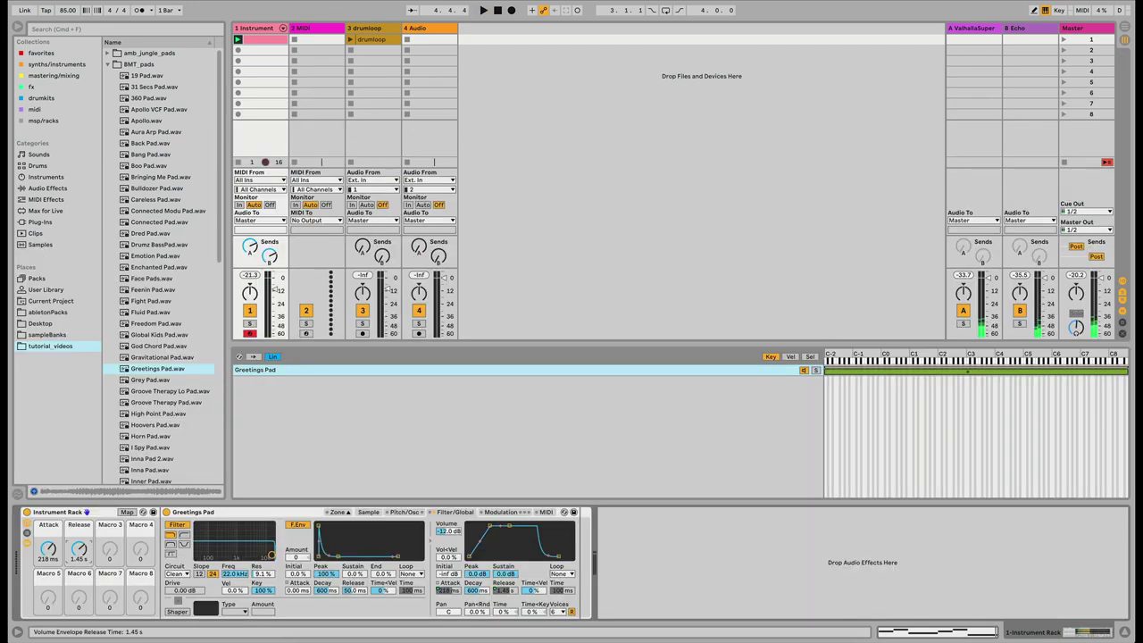
Launch the drumloop clip together with the pad clip to hear them combined, and stop it
left_click(380, 30)
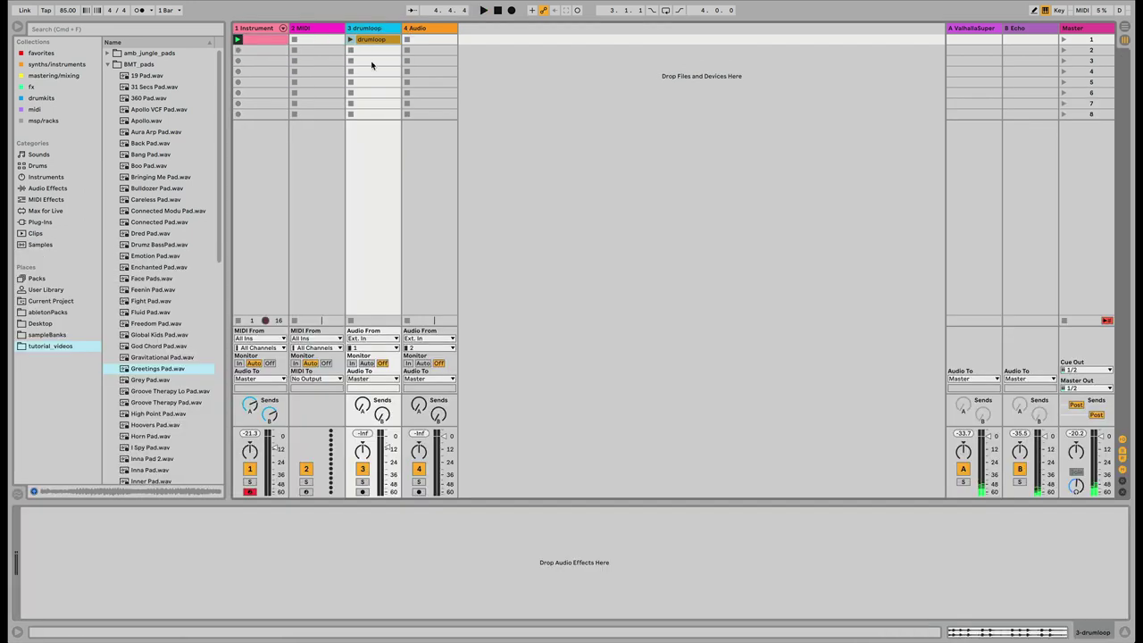
left_click(351, 40)
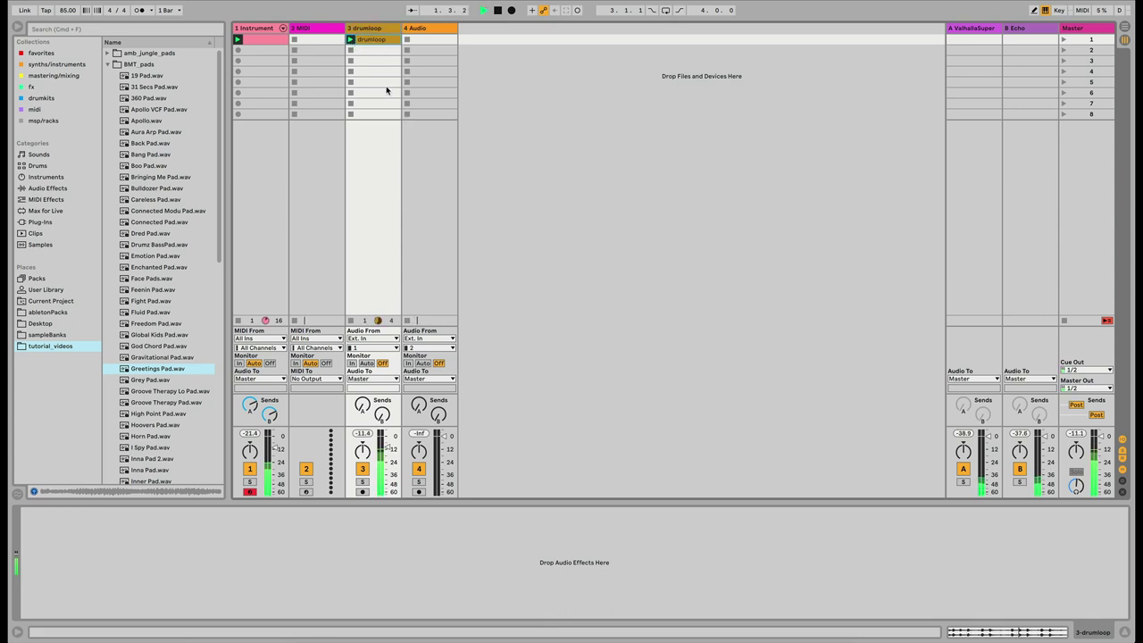
left_click(352, 54)
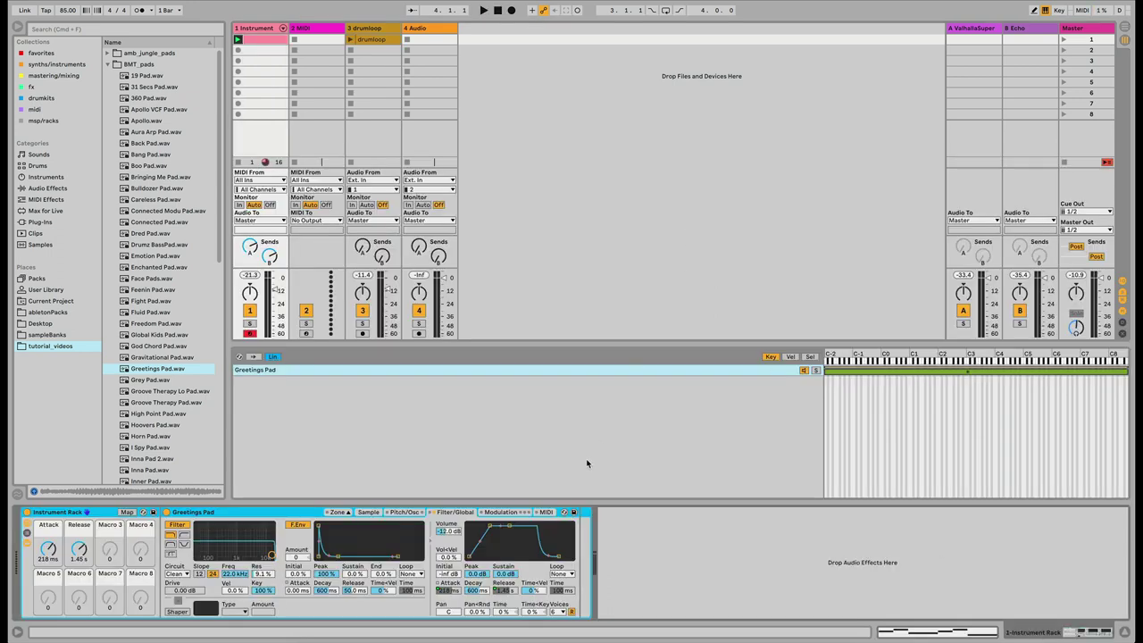
Switch the Sampler filter to notch, set it to about 1.60 kHz with 66% resonance, and audition it with the clip
left_click(185, 544)
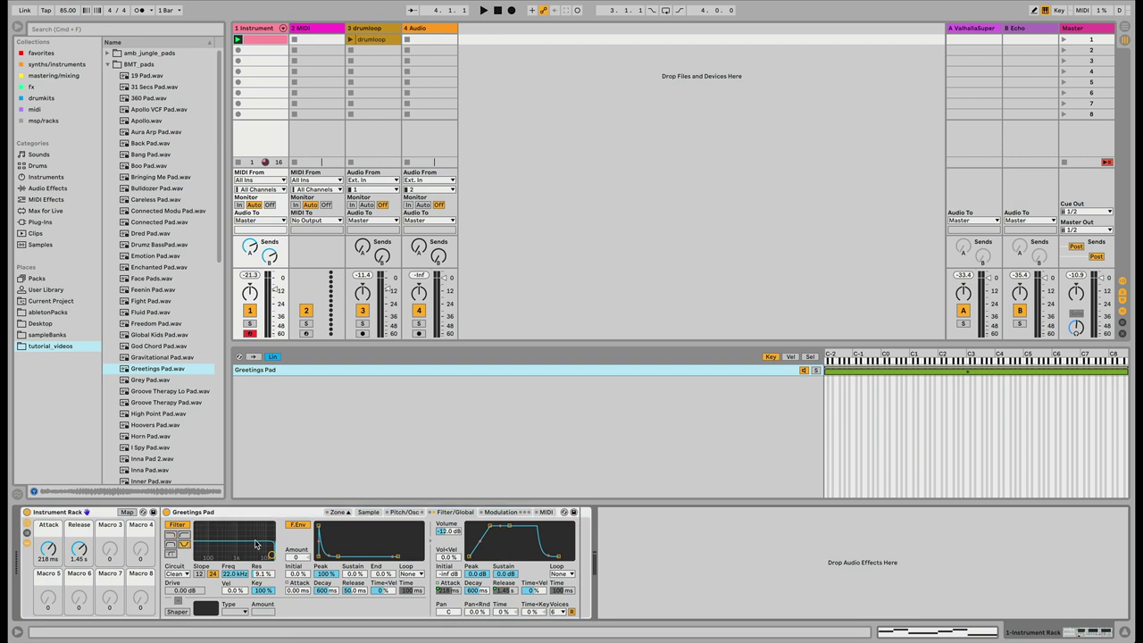
left_click_drag(271, 555, 242, 537)
key("space")
key("space")
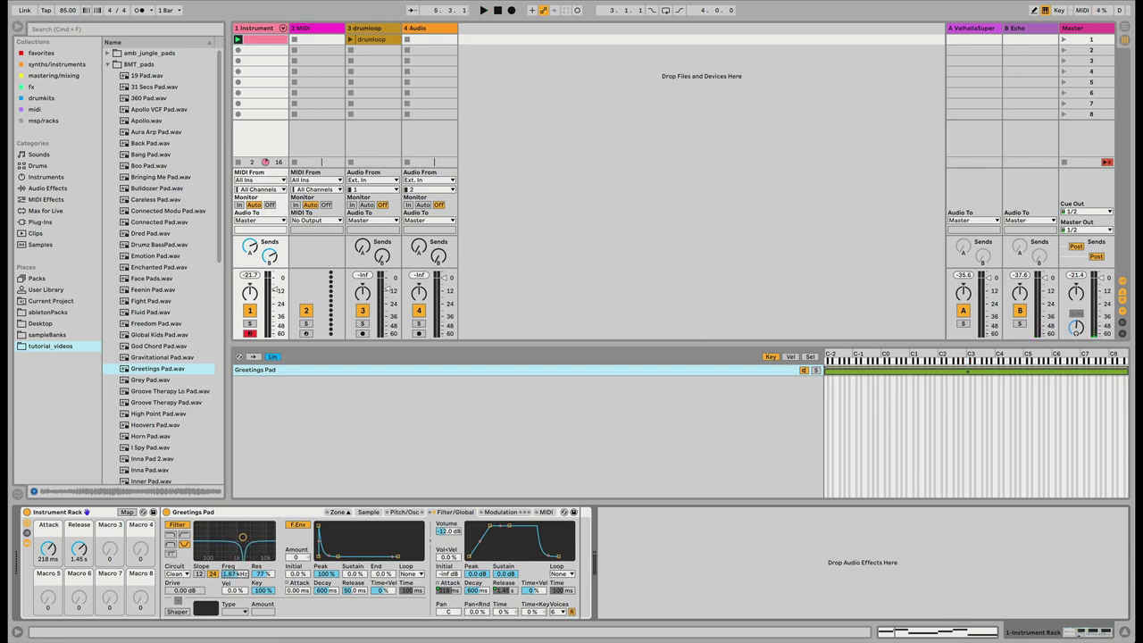
left_click_drag(244, 539, 243, 542)
key("space")
key("space")
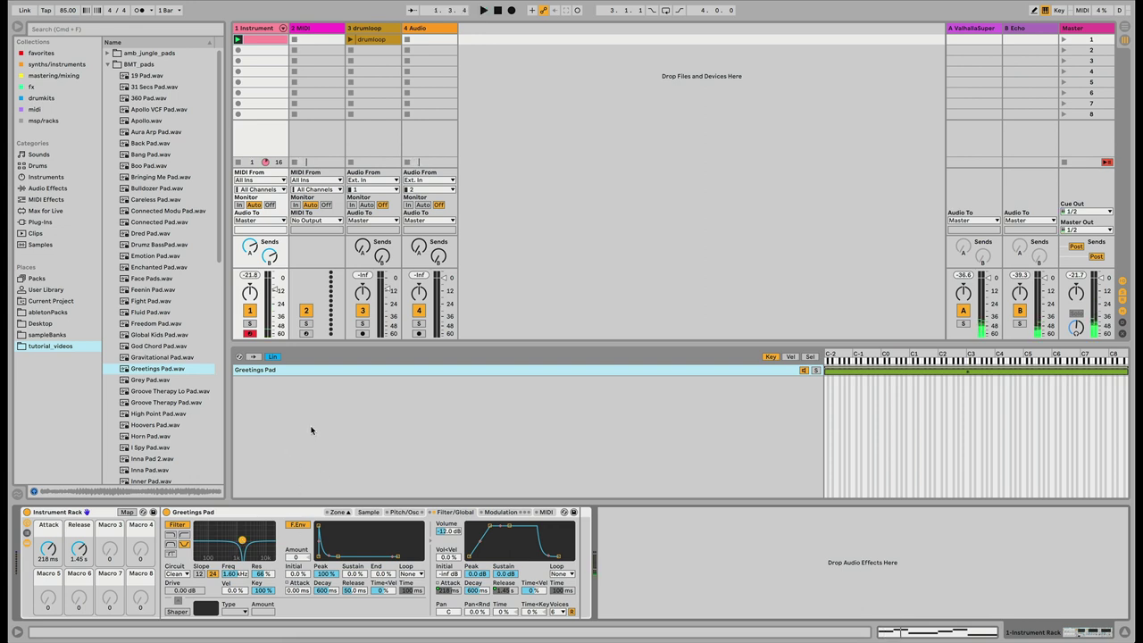
Disable the Sampler's filter envelope, enable LFO 1 with a filter amount of 24 and a rate below 1 Hz, and audition it
left_click(300, 526)
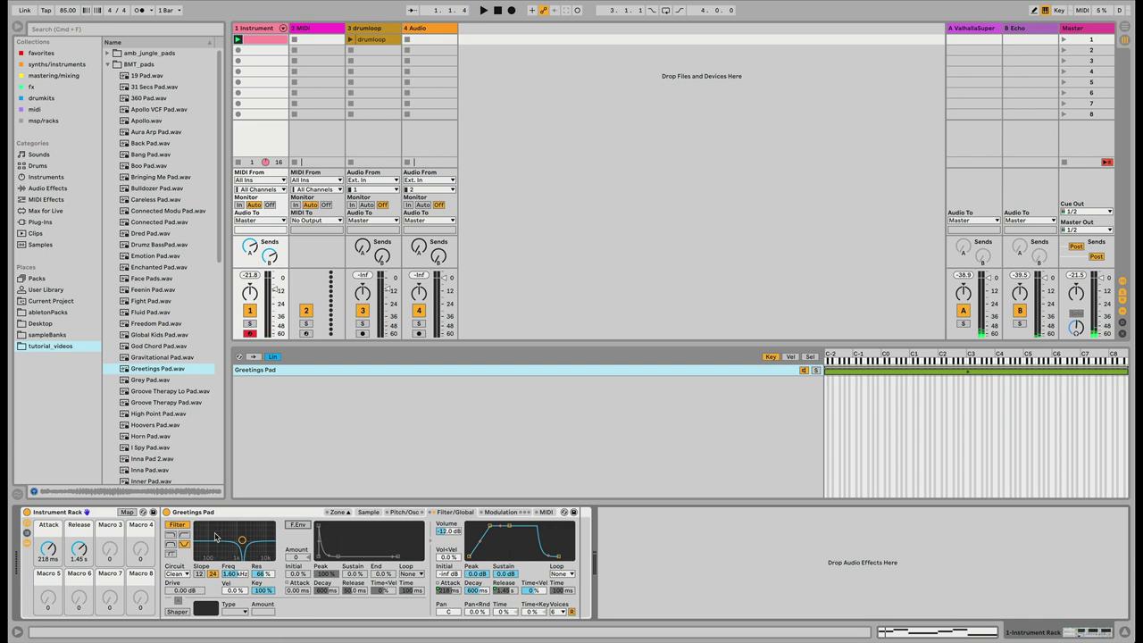
left_click(491, 513)
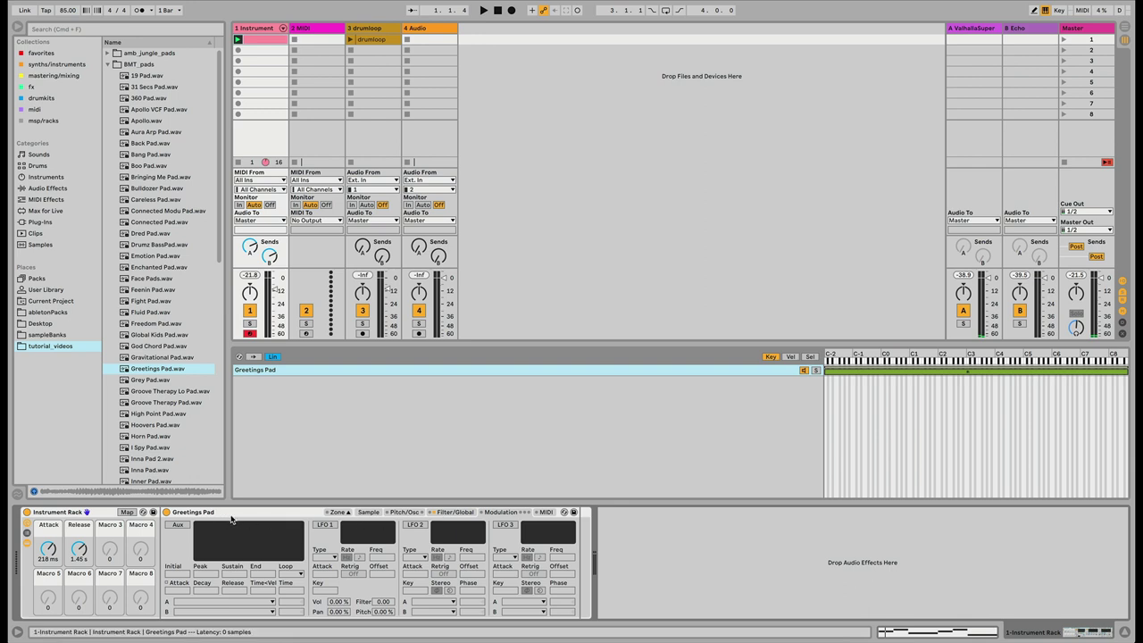
left_click(324, 524)
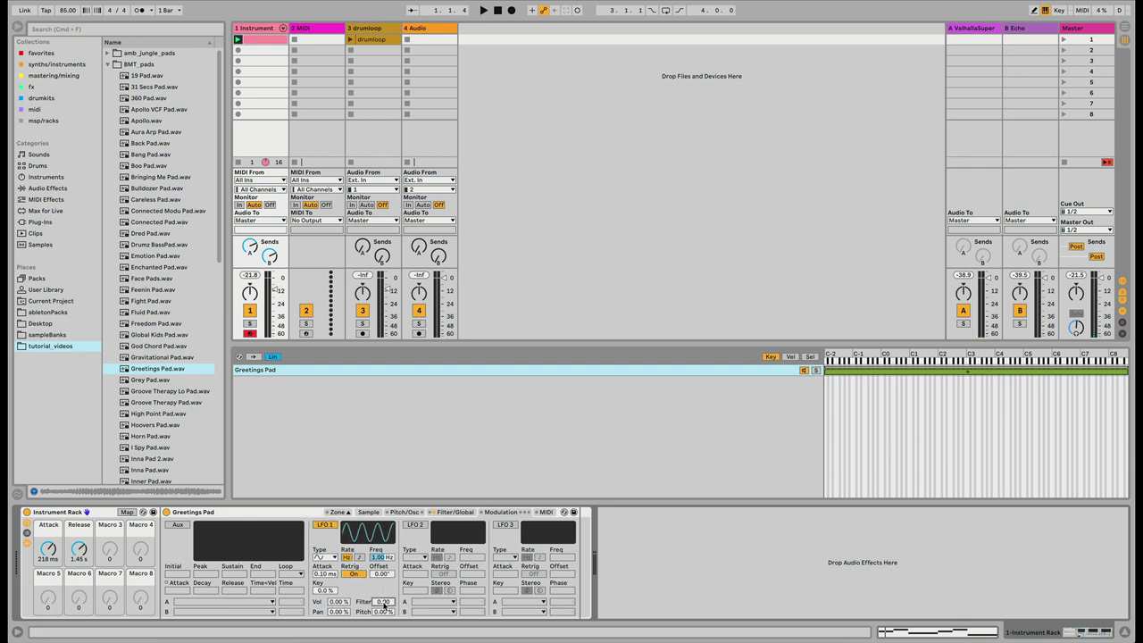
left_click_drag(384, 603, 384, 590)
scroll(390, 558, "down", 2)
key("space")
key("space")
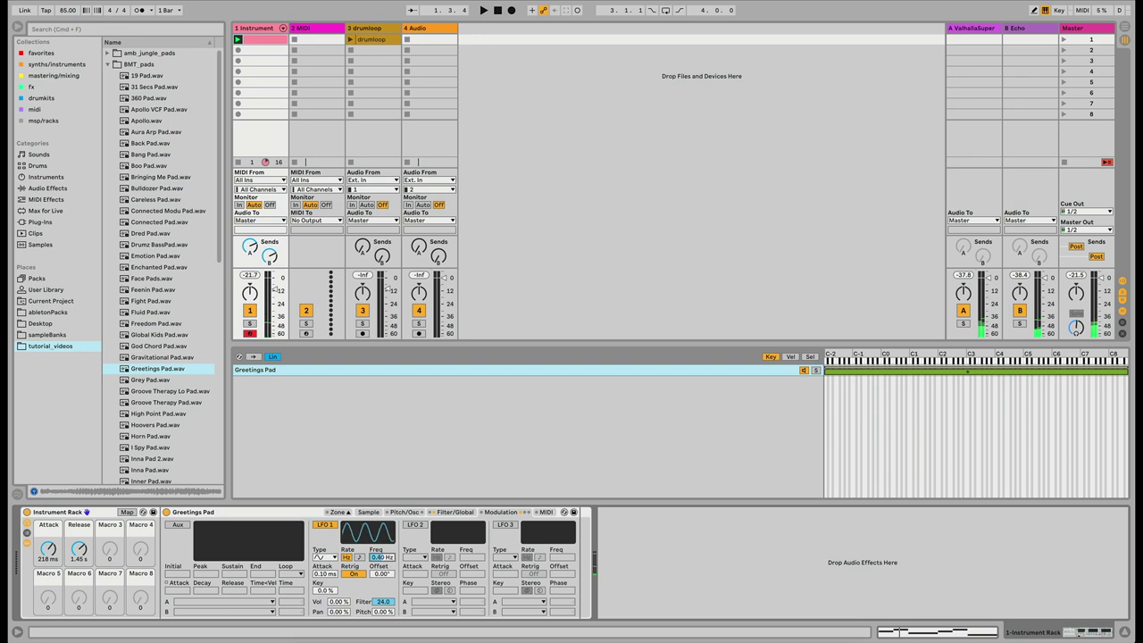
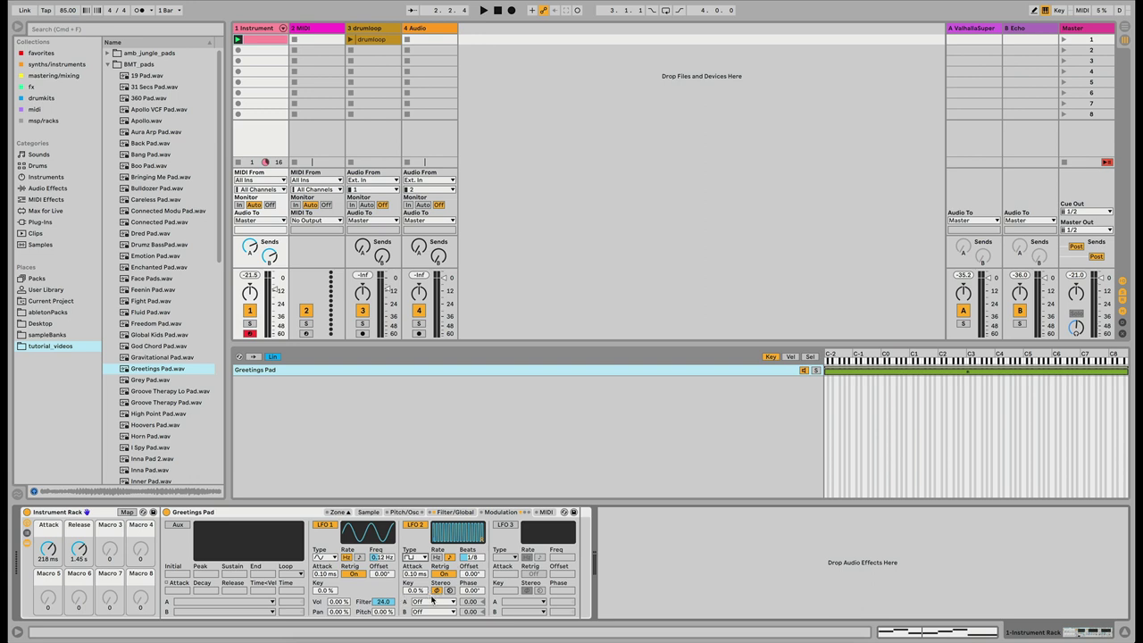
Assign LFO 2's destination A to Volume and destination B to Panorama
left_click(433, 601)
key("Escape")
left_click(425, 605)
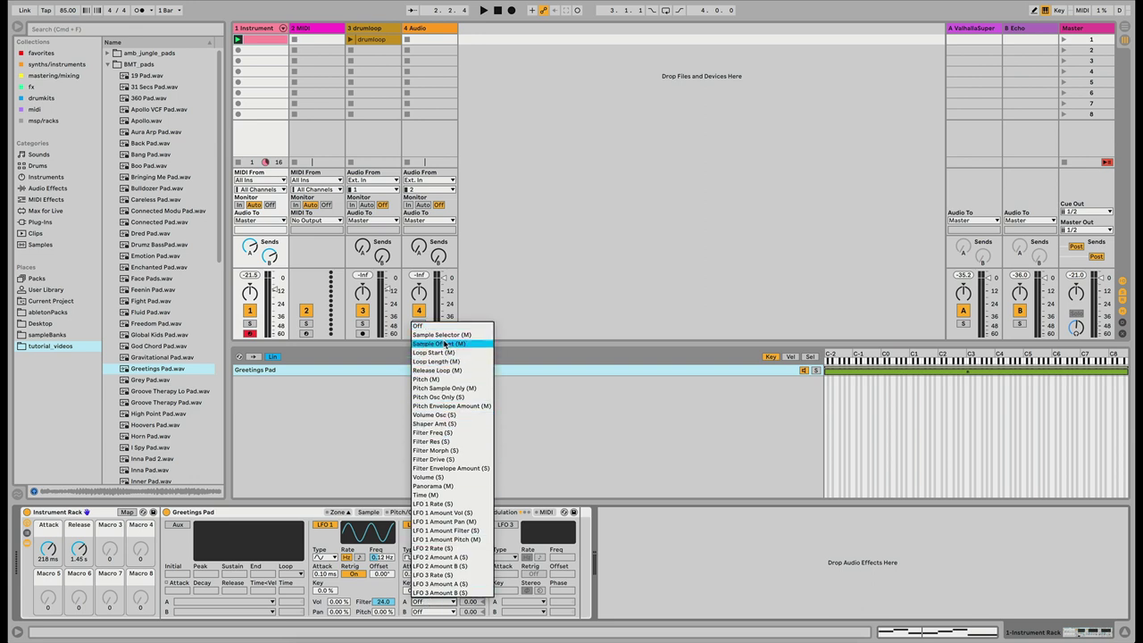
left_click(440, 477)
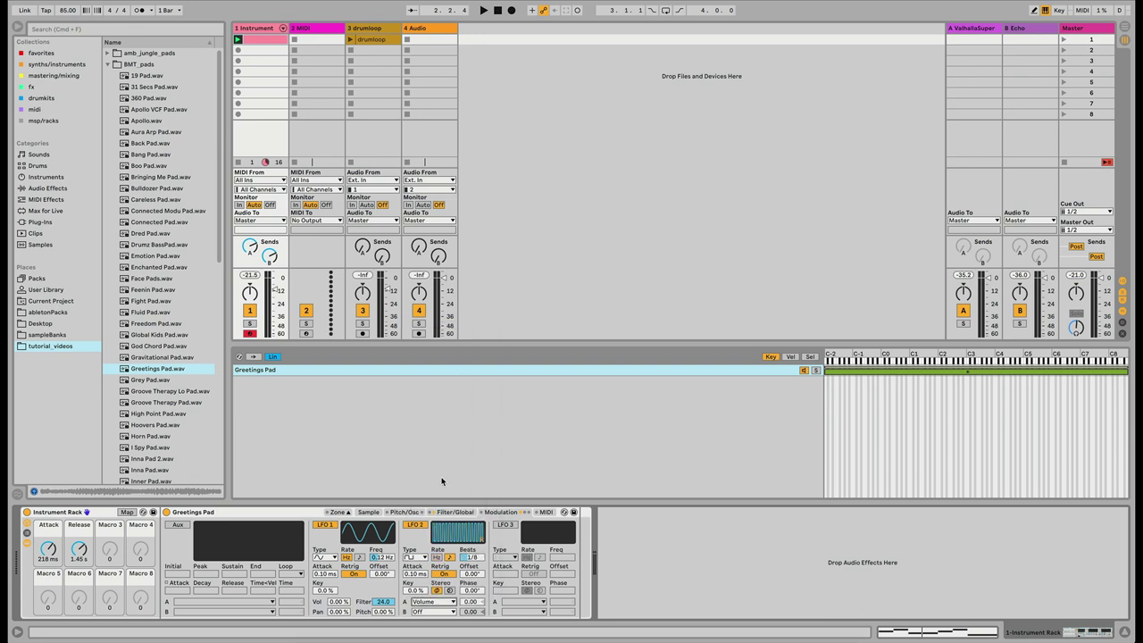
left_click(418, 612)
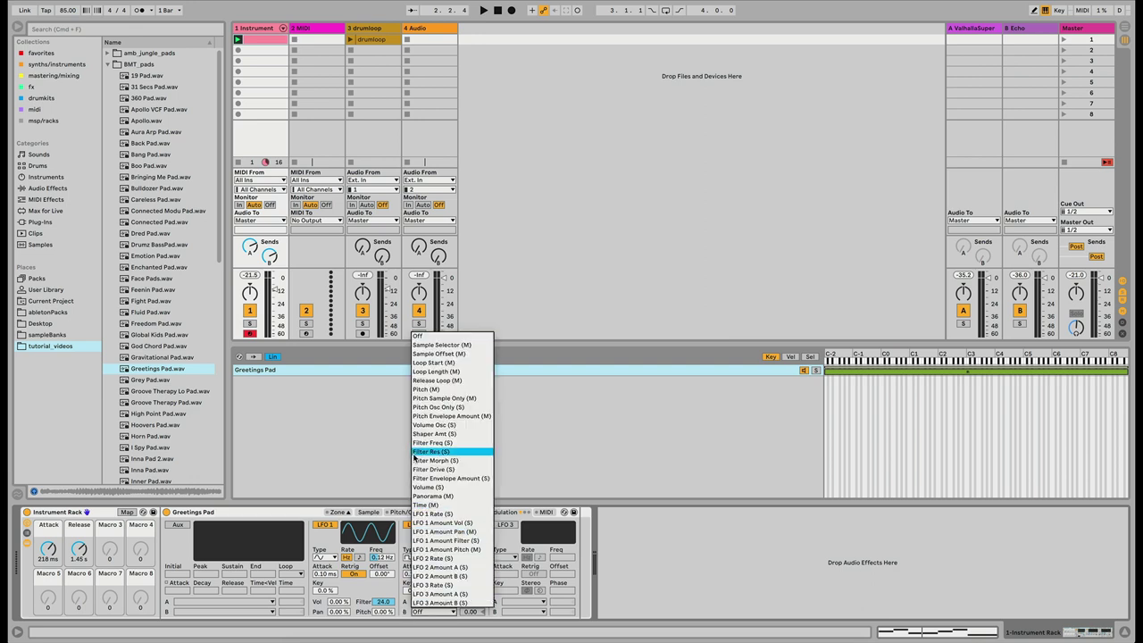
left_click(427, 500)
Try LFO 2's Volume modulation at an amount of 100 while the clip plays
left_click_drag(477, 603, 476, 580)
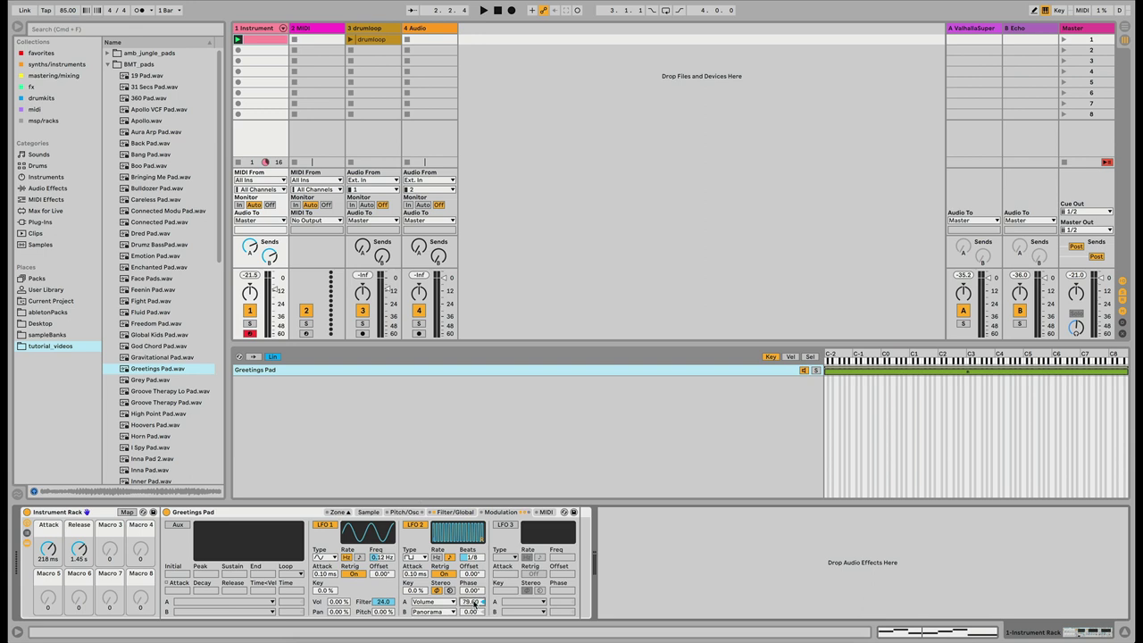
key("space")
left_click_drag(474, 603, 475, 581)
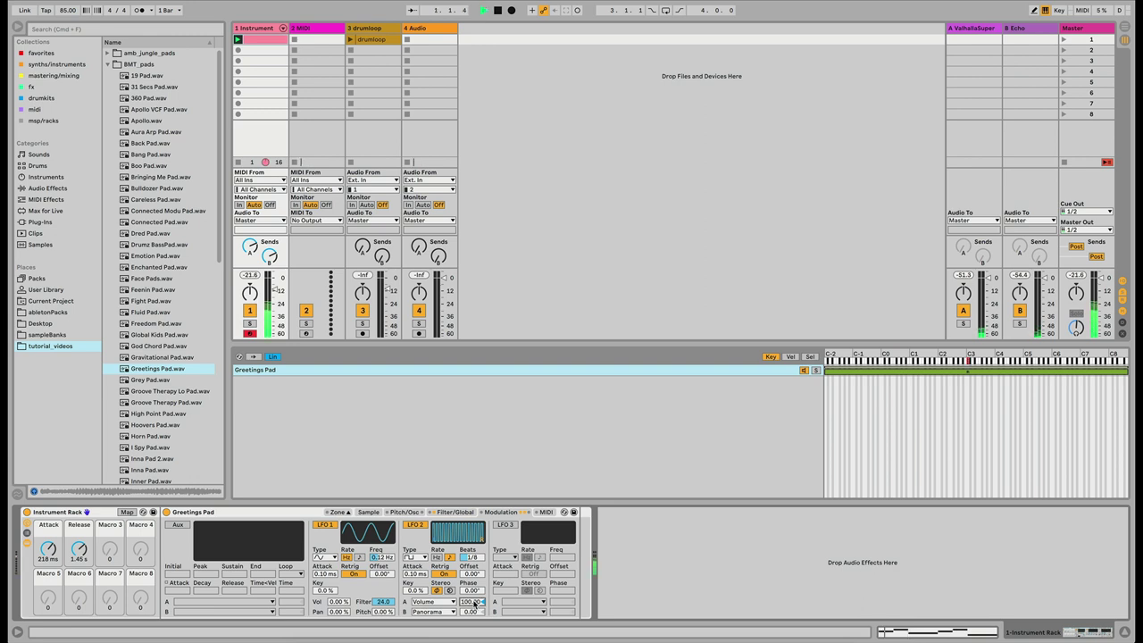
Audition LFO 2 at faster synced rates of 1/48 and 1/32, and return it to 1/8
left_click_drag(471, 558, 470, 581)
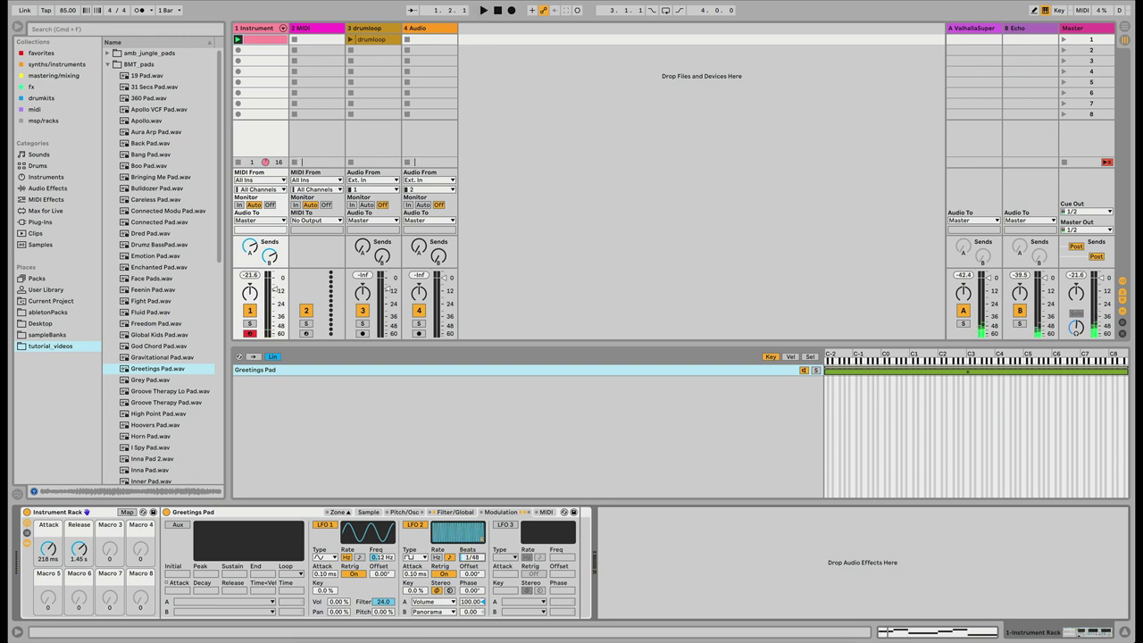
key("space")
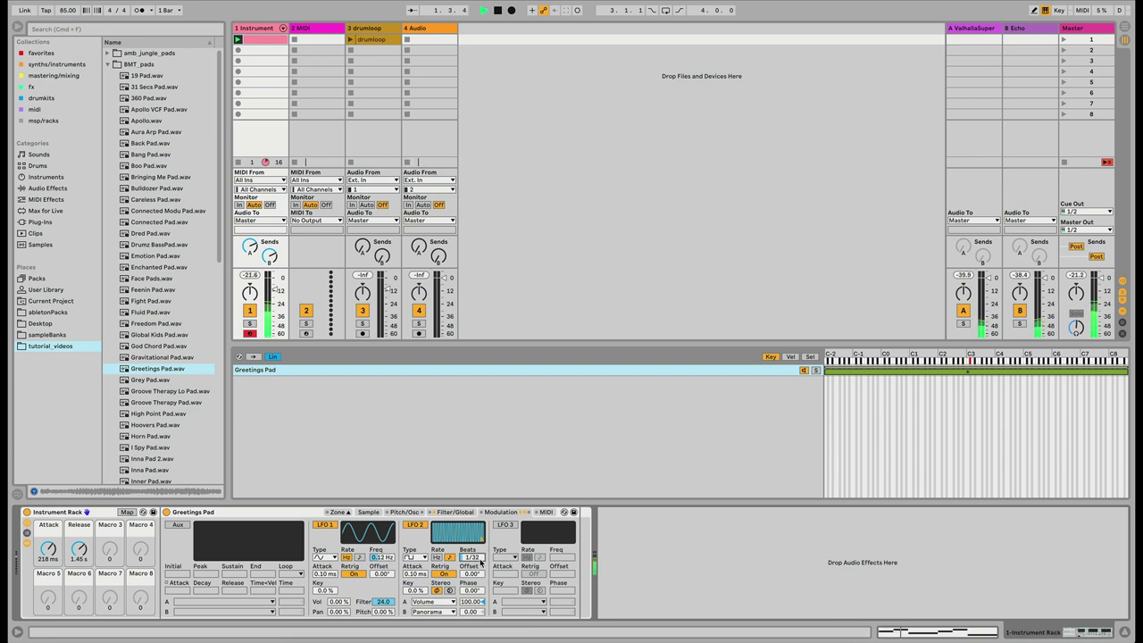
key("space")
left_click_drag(481, 561, 481, 541)
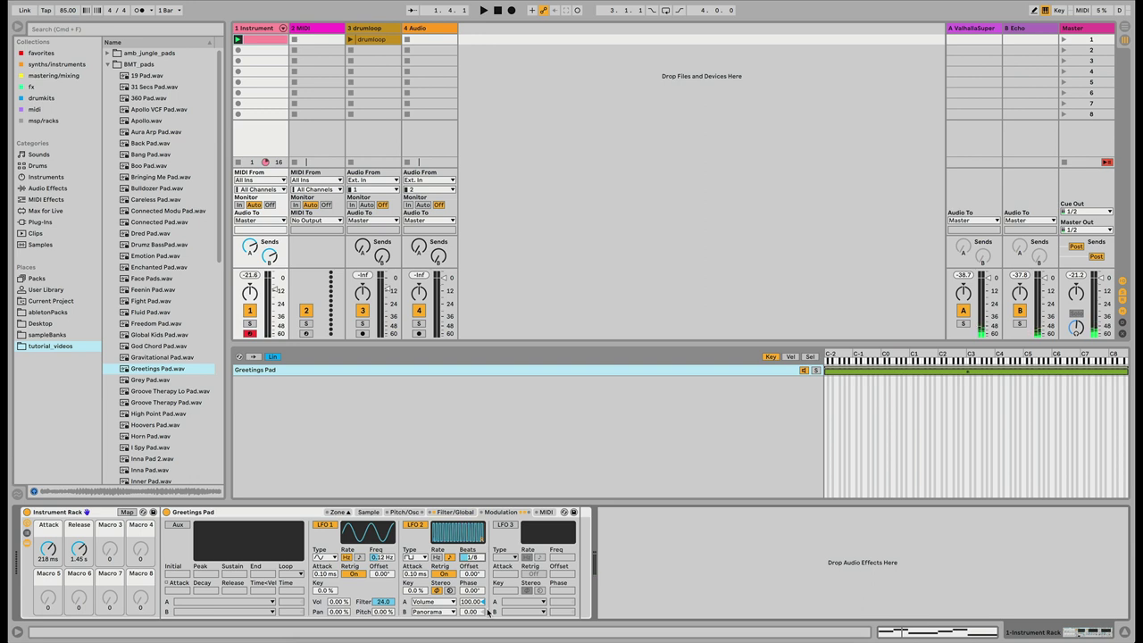
Set LFO 2's Volume amount to about 10.95 and play back the clip
left_click_drag(472, 602, 471, 625)
key("space")
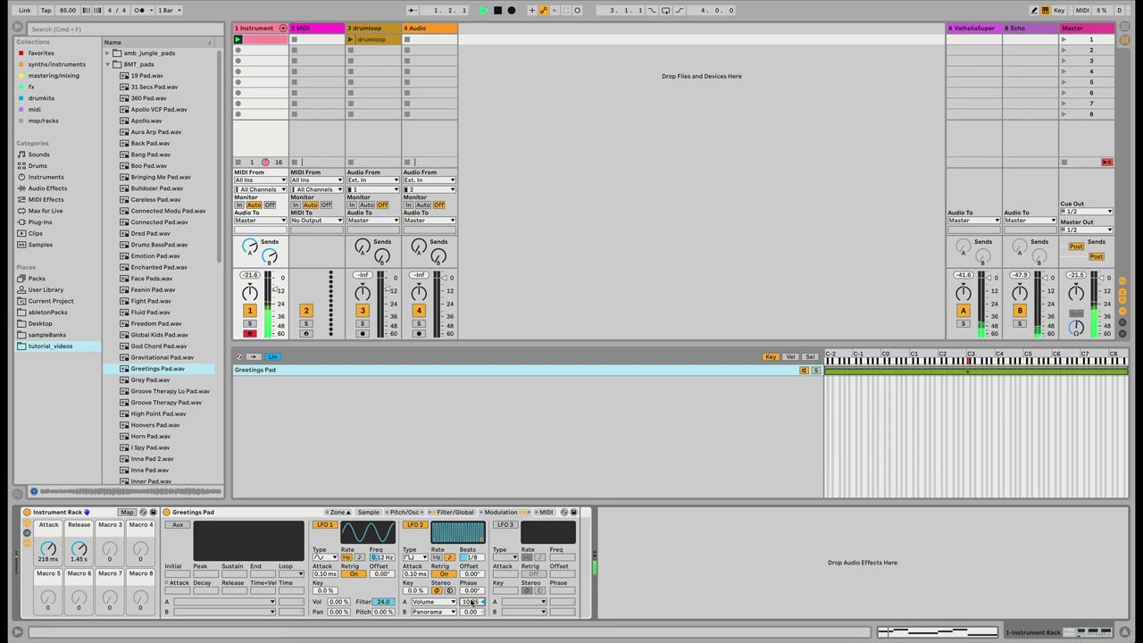
key("space")
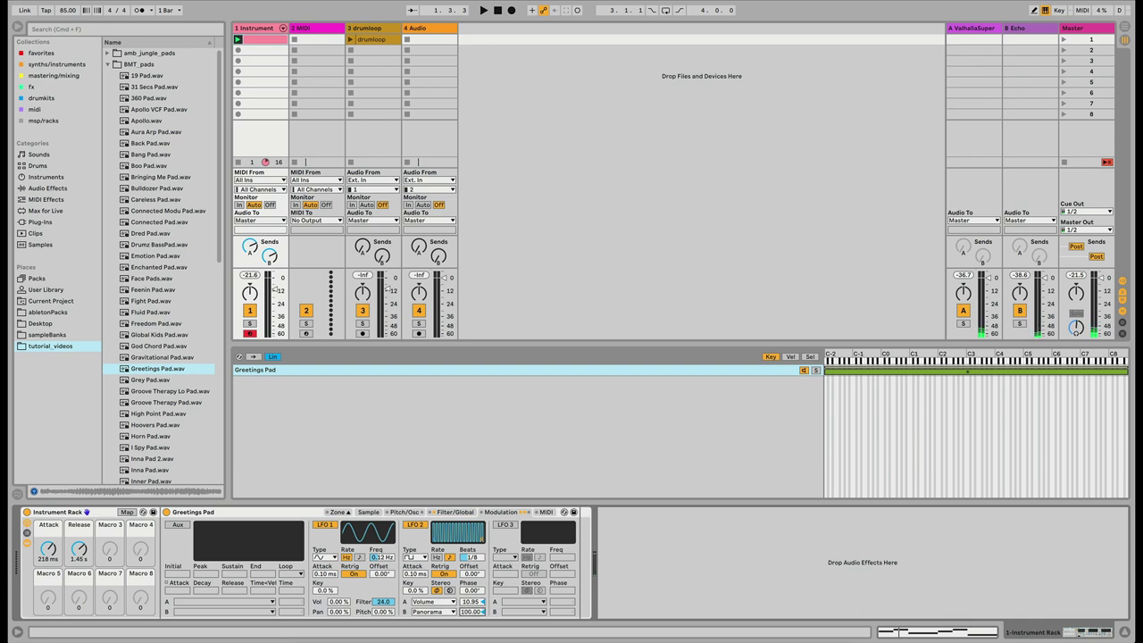
Audition LFO 2's Panorama modulation and reduce its amount to about 5.72
key("space")
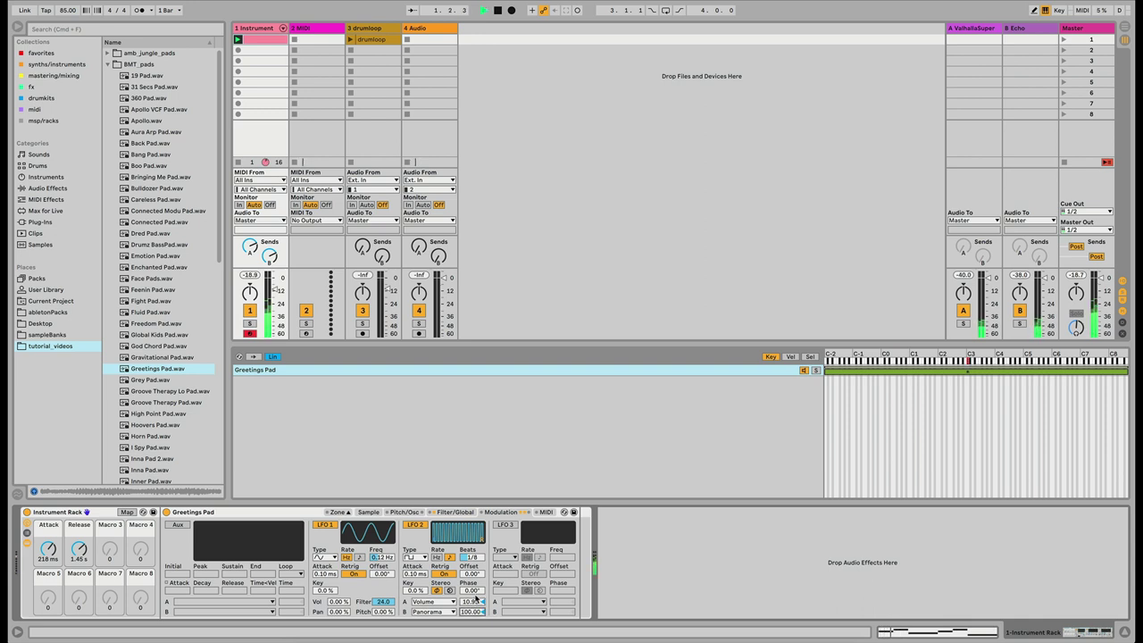
key("space")
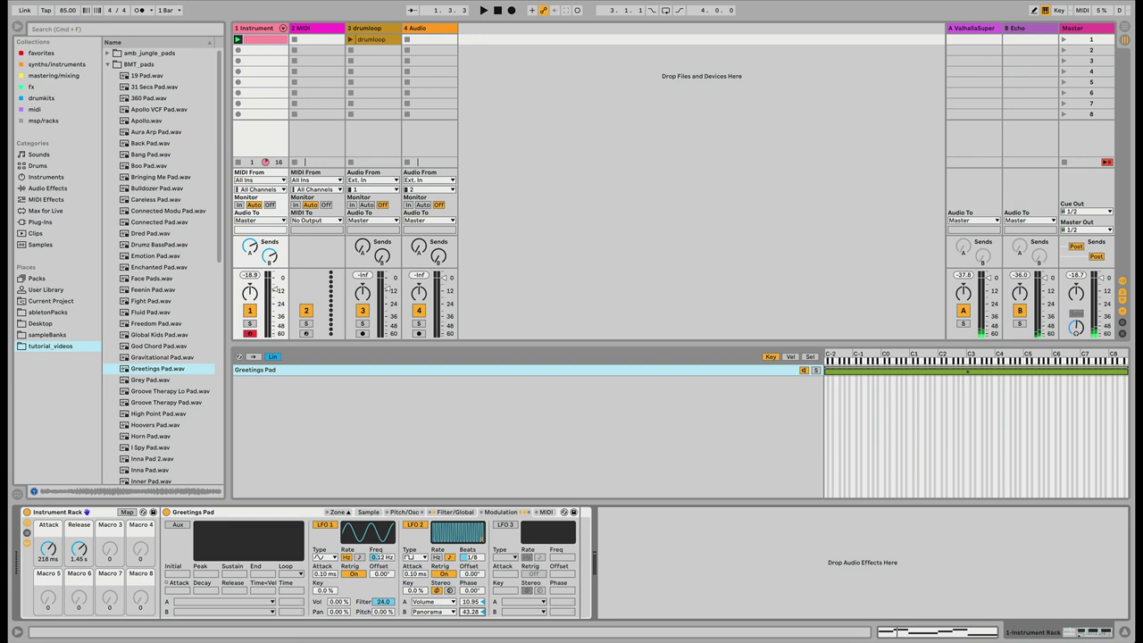
left_click_drag(472, 612, 472, 626)
key("space")
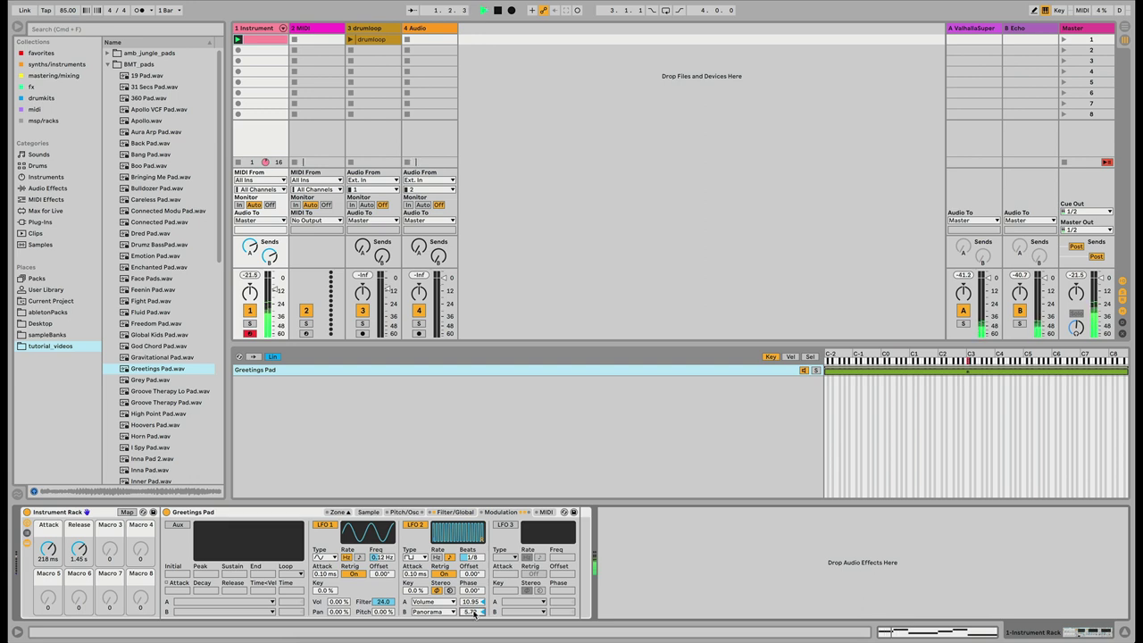
key("space")
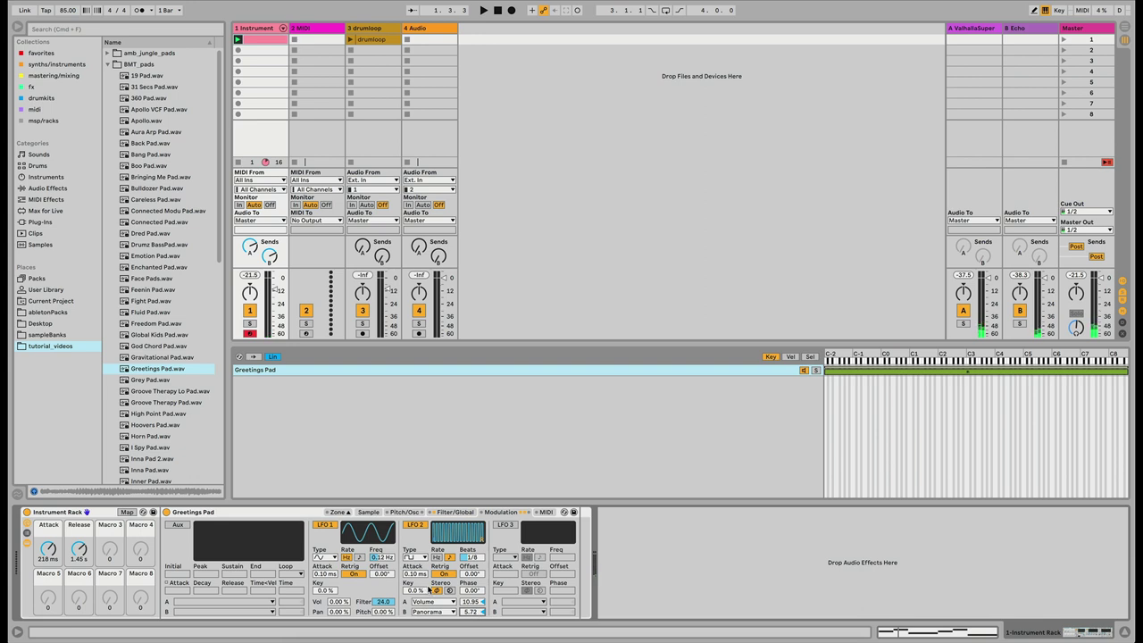
left_click(346, 515)
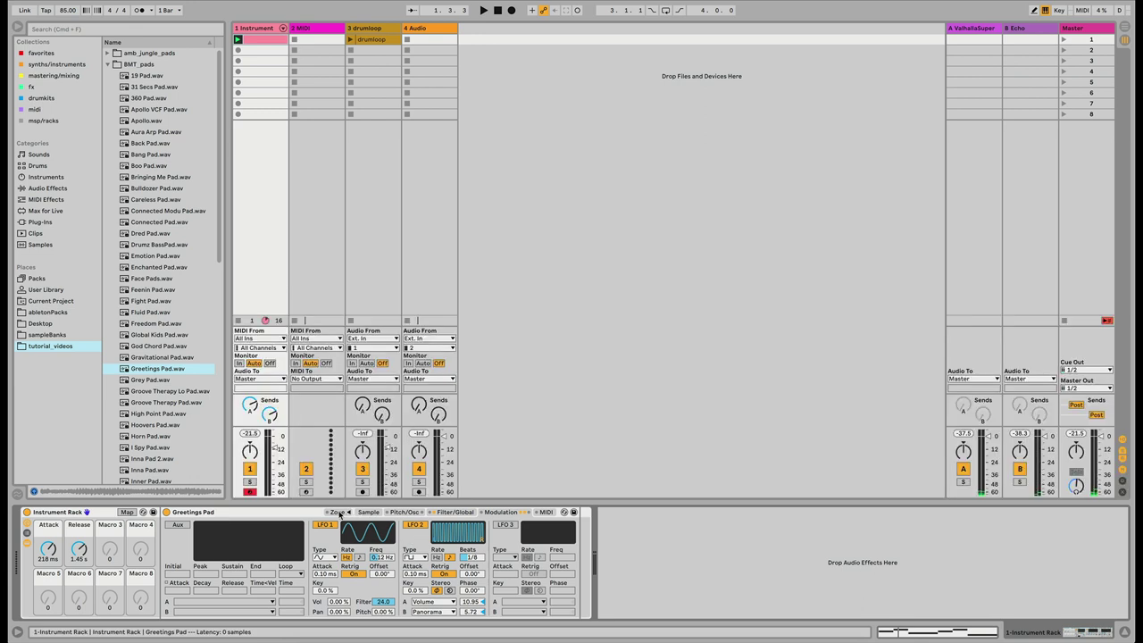
left_click(346, 515)
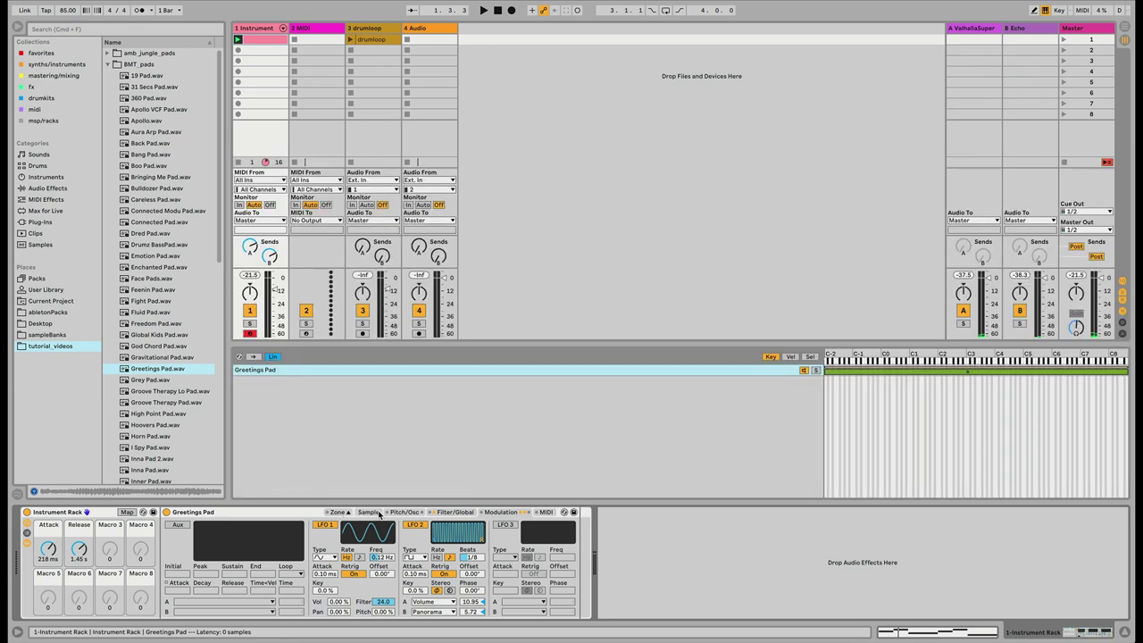
Add an EQ Eight from the audio effects and place it inside the Instrument Rack after the Sampler
left_click(45, 177)
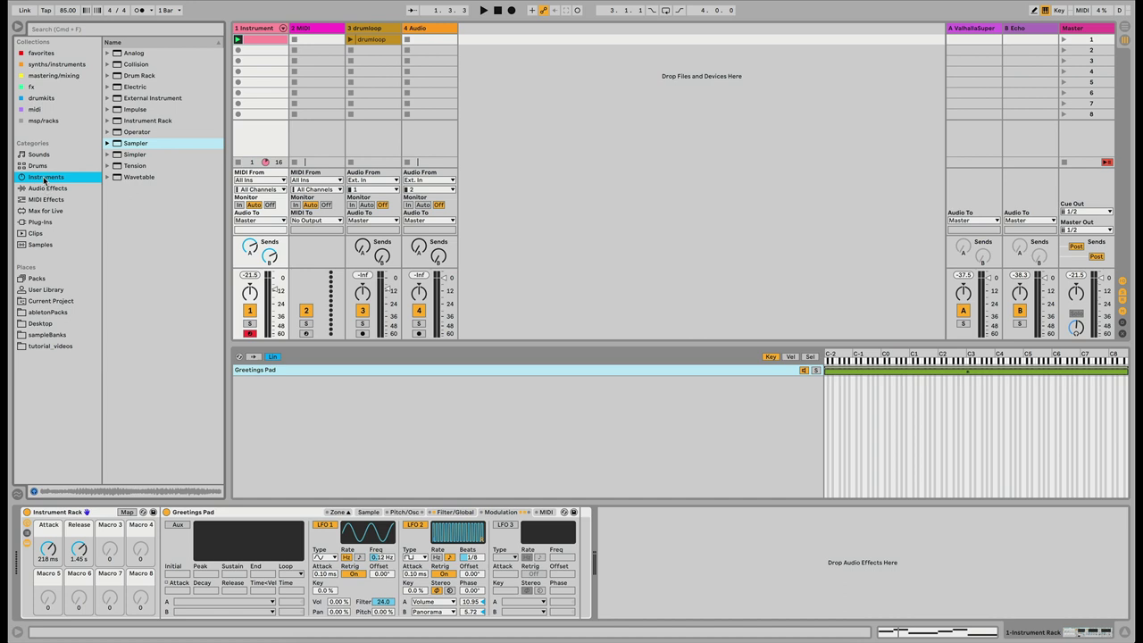
left_click(48, 188)
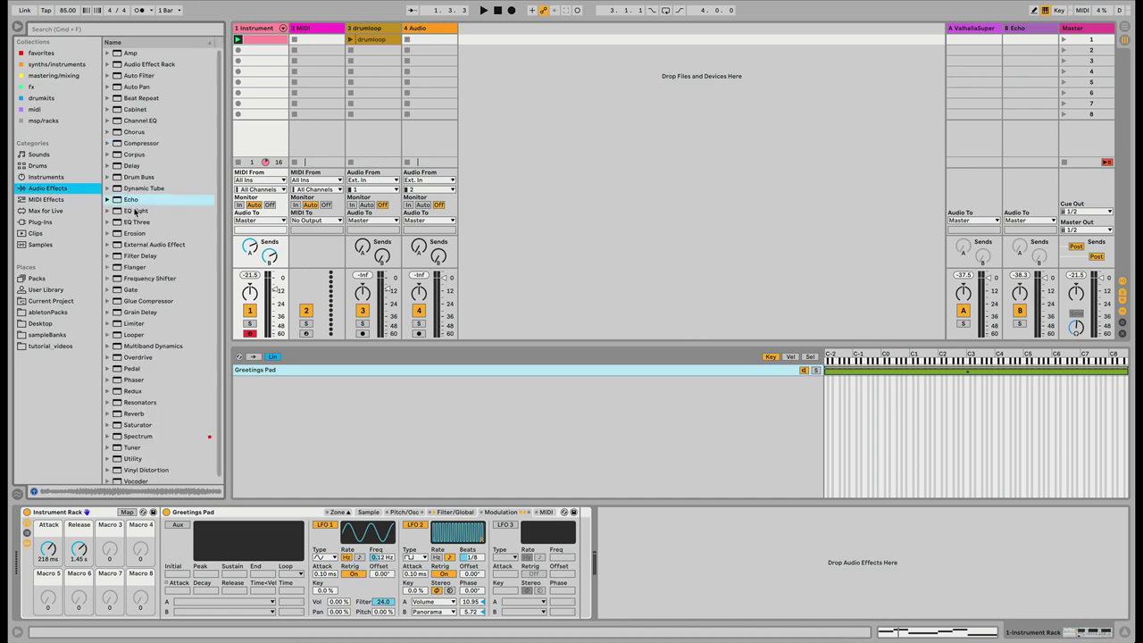
mouse_move(139, 215)
left_mouse_down()
mouse_move(230, 256)
mouse_move(640, 558)
mouse_move(638, 523)
mouse_move(643, 536)
left_mouse_up()
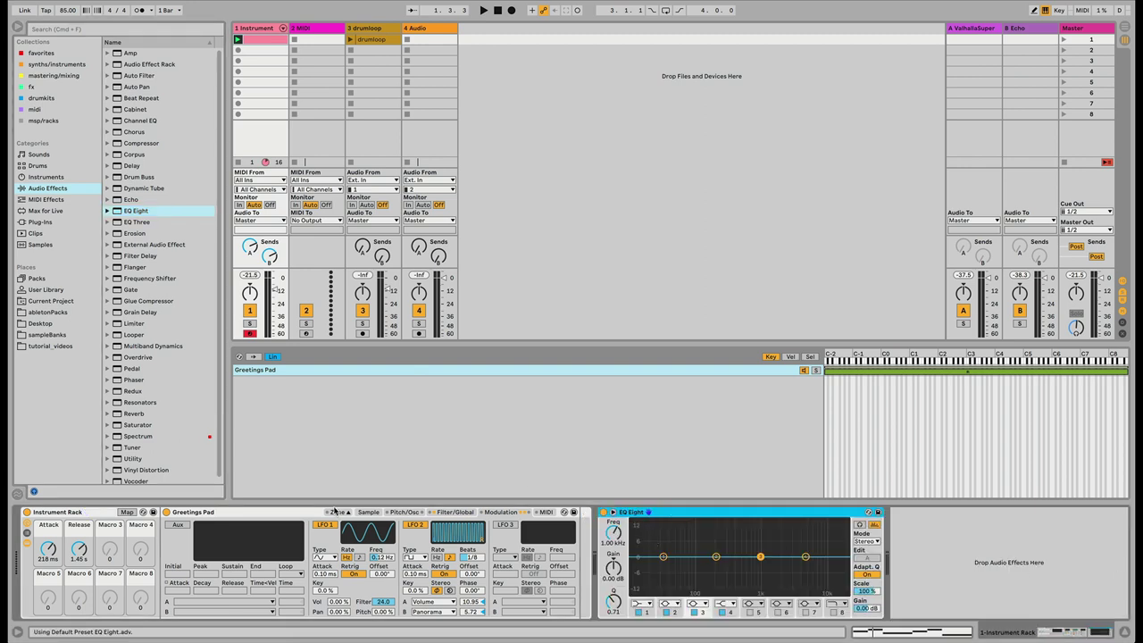
left_click_drag(611, 516, 585, 520)
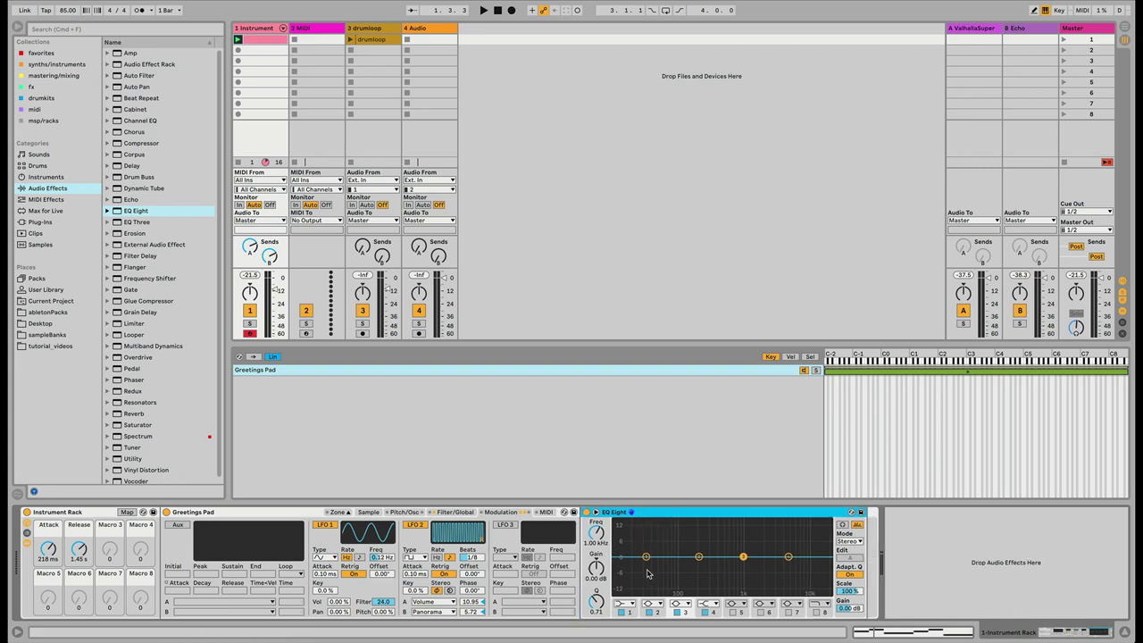
Change band 1 of the EQ Eight to a low-cut filter, trying the steep slope and choosing the gentler one
left_click(649, 557)
left_click(631, 606)
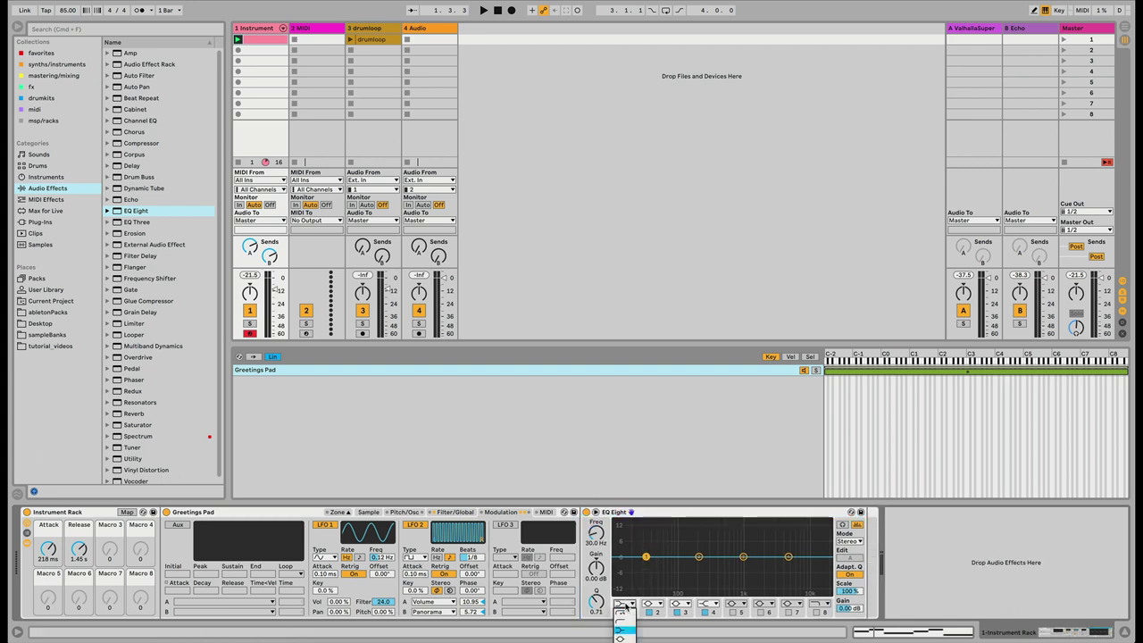
left_click(624, 629)
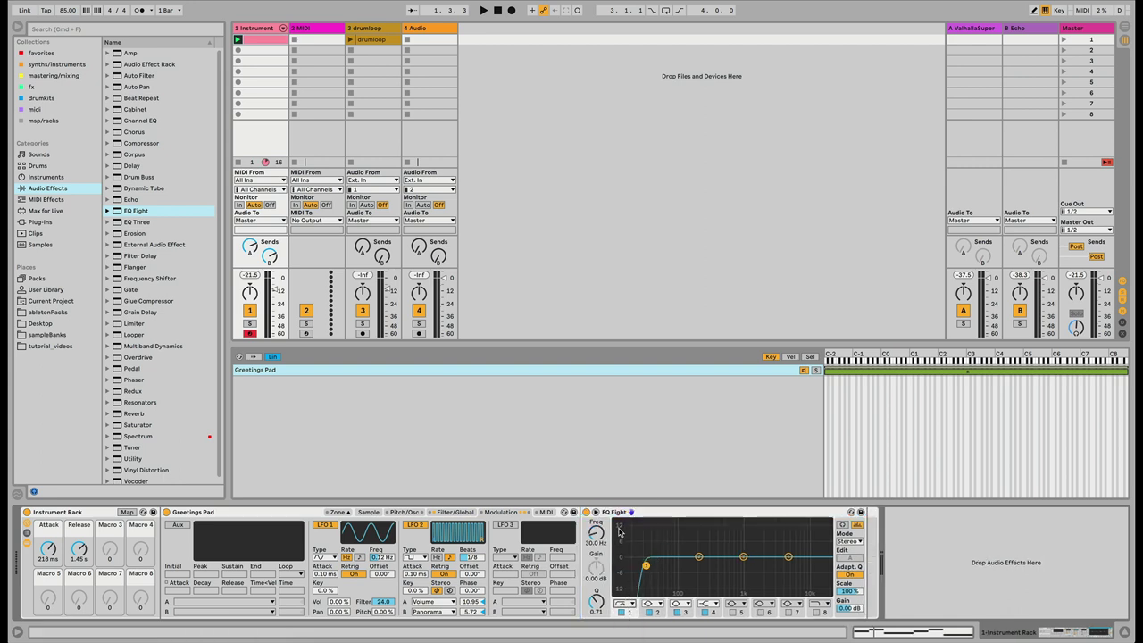
left_click(625, 605)
left_click(623, 620)
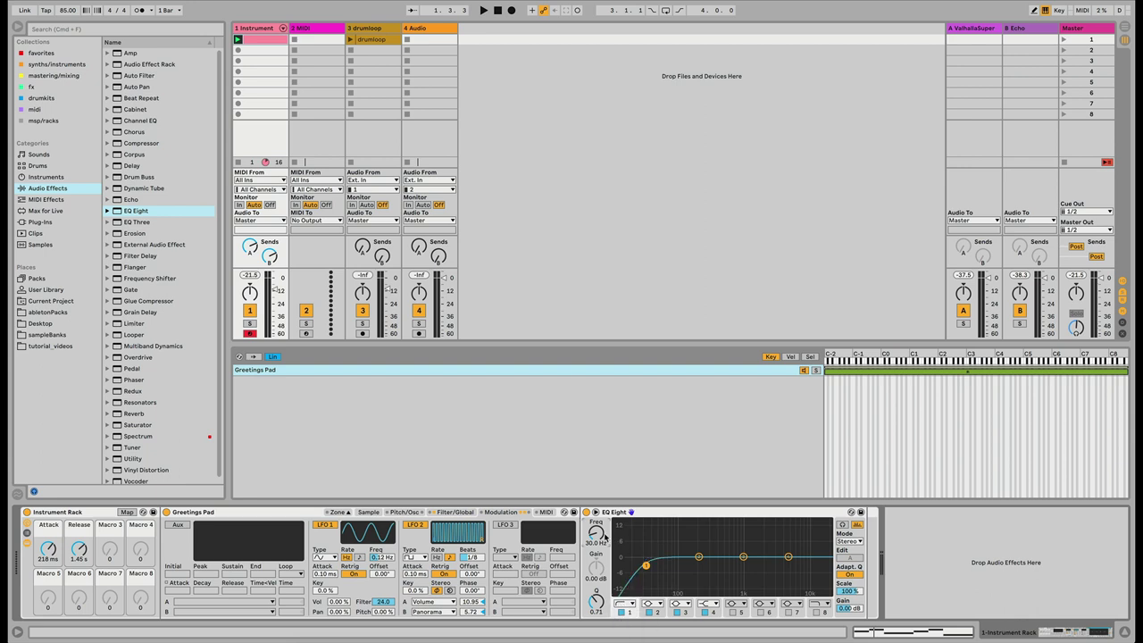
Set the low-cut band's frequency to 177 Hz and its Q to 0.93, and audition the clip
mouse_move(596, 534)
left_mouse_down()
mouse_move(596, 497)
mouse_move(598, 551)
left_mouse_up()
right_click(599, 542)
left_click(599, 542)
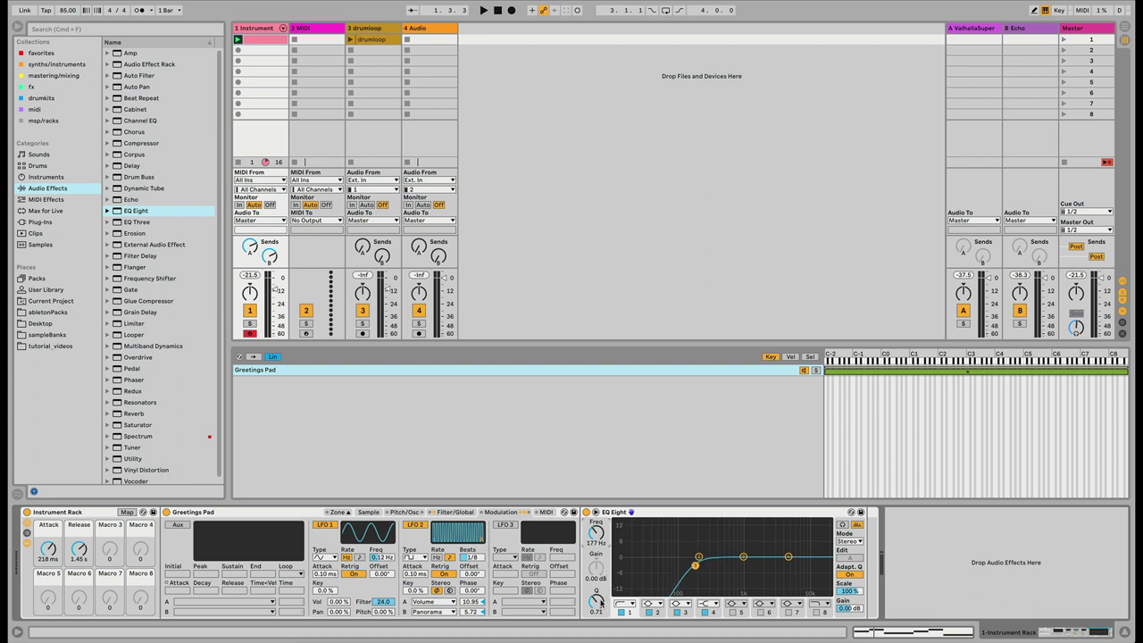
left_click_drag(602, 603, 601, 595)
key("space")
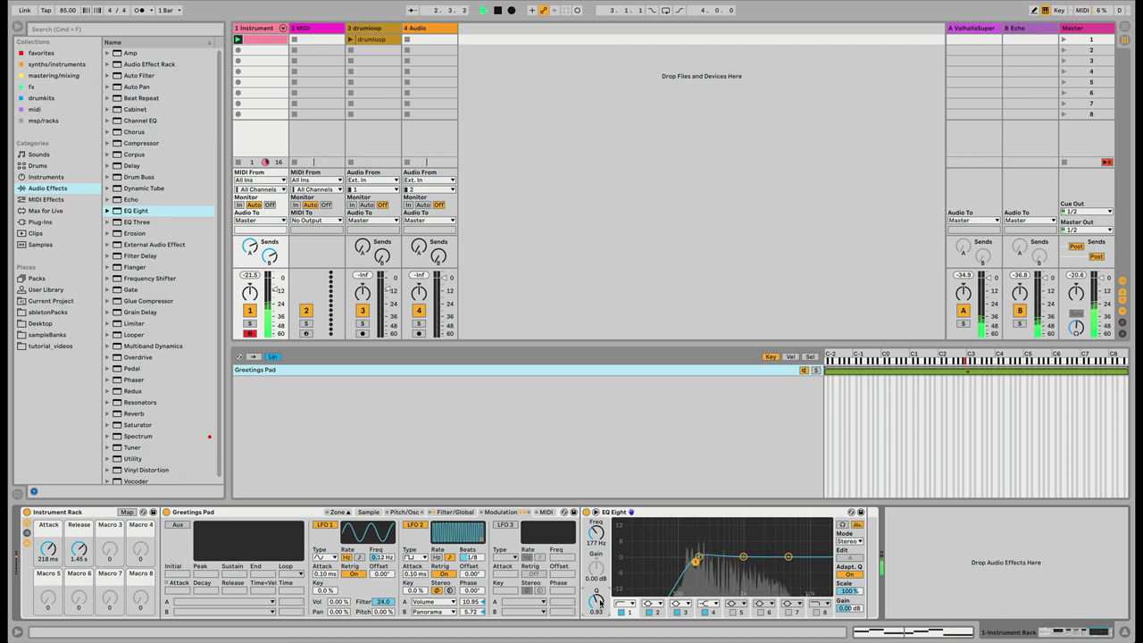
key("space")
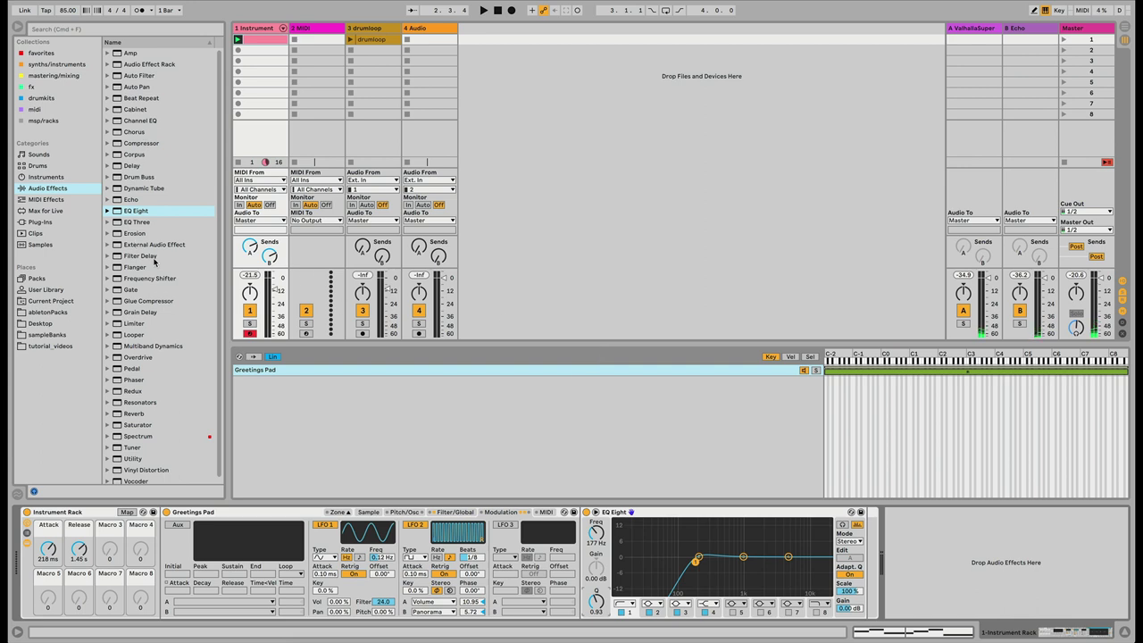
Add a Chorus after the EQ Eight with 20% feedback and its highpass at 82.6 Hz, auditioning the clip
left_click(125, 136)
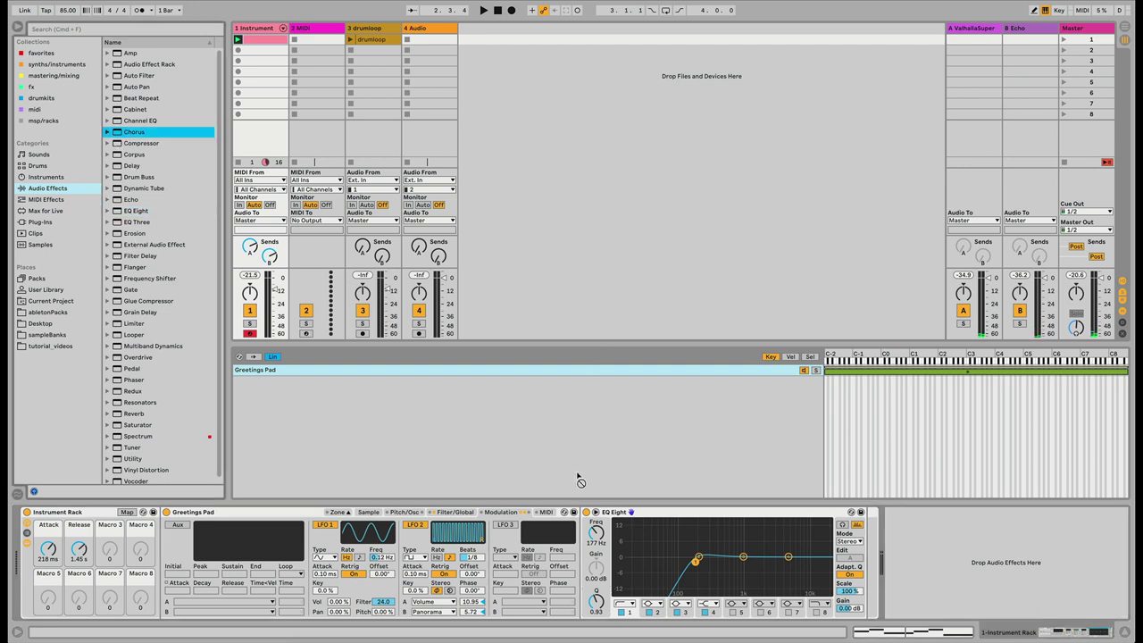
key("Return")
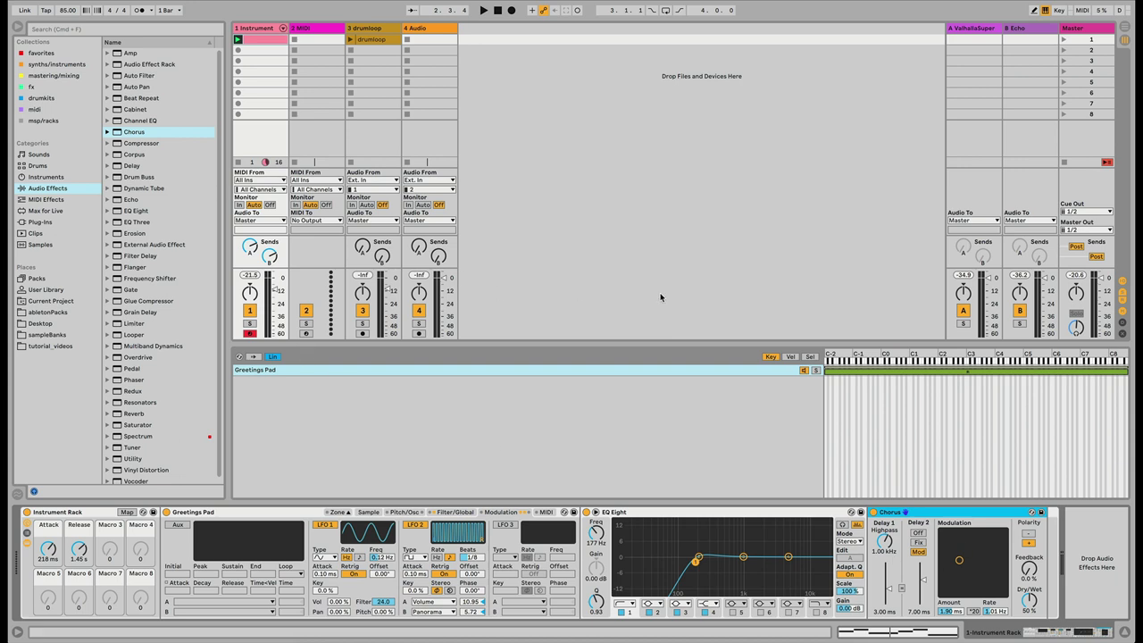
key("space")
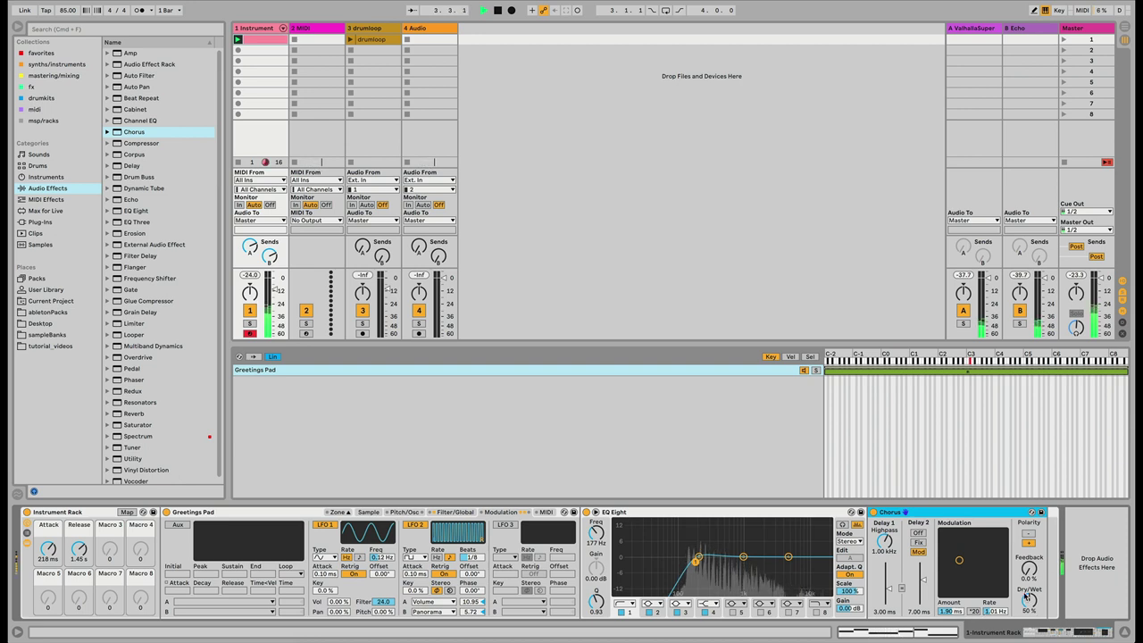
left_click_drag(1034, 574, 1035, 563)
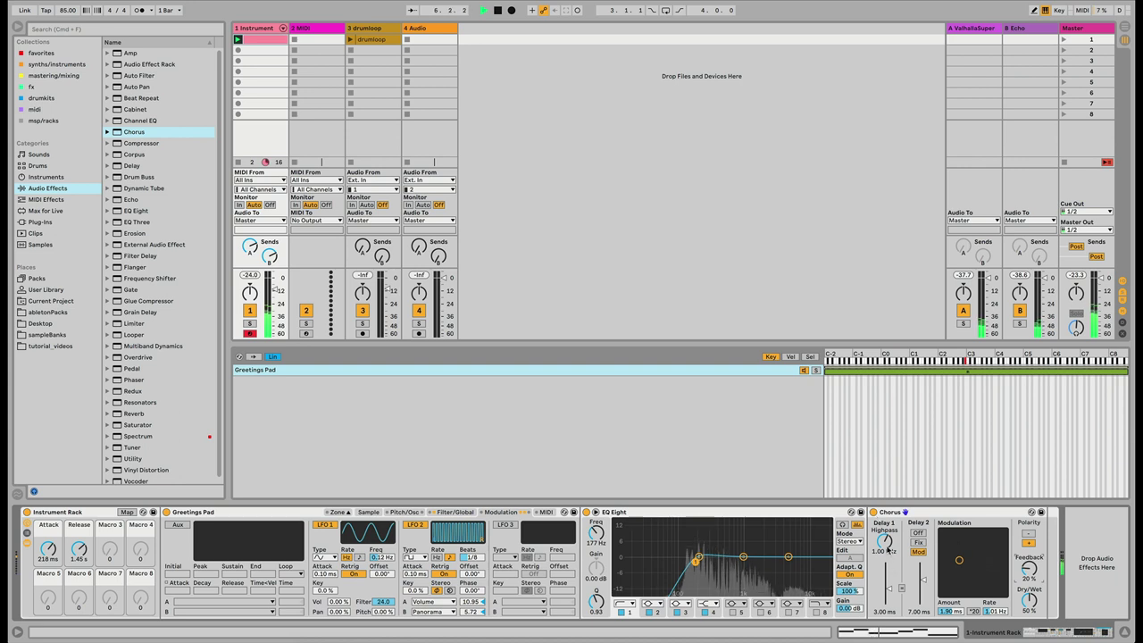
left_click_drag(885, 542, 885, 562)
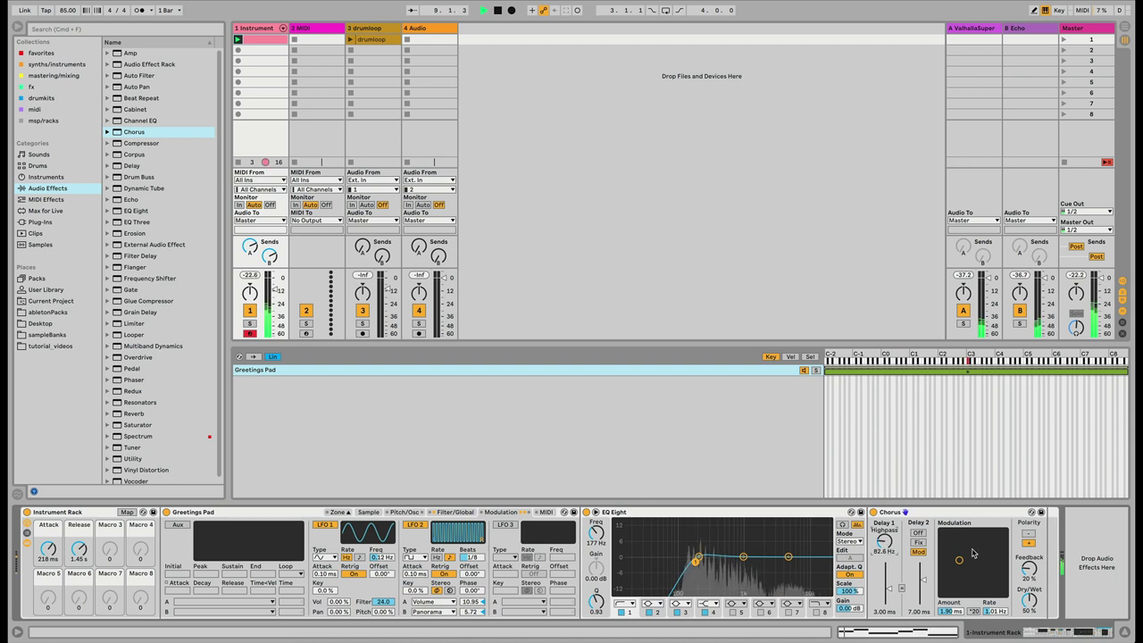
Slow the Chorus modulation rate to 0.10 Hz while playing back the clip
left_click(996, 612)
mouse_move(996, 612)
left_mouse_down()
mouse_move(996, 642)
mouse_move(998, 614)
left_mouse_up()
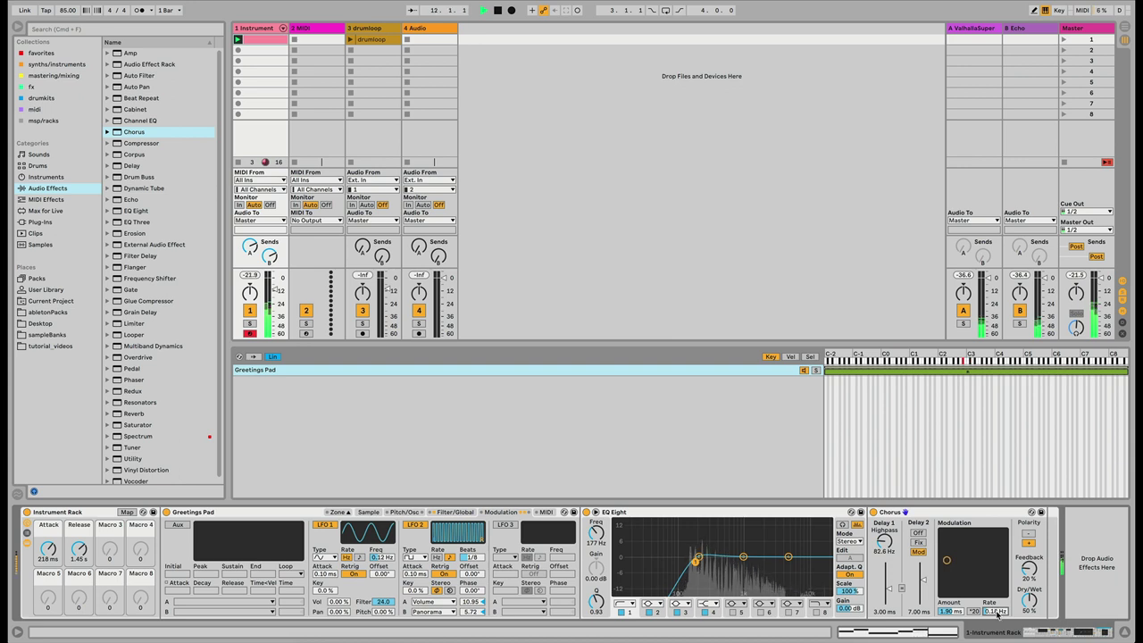
scroll(998, 615, "up", 1)
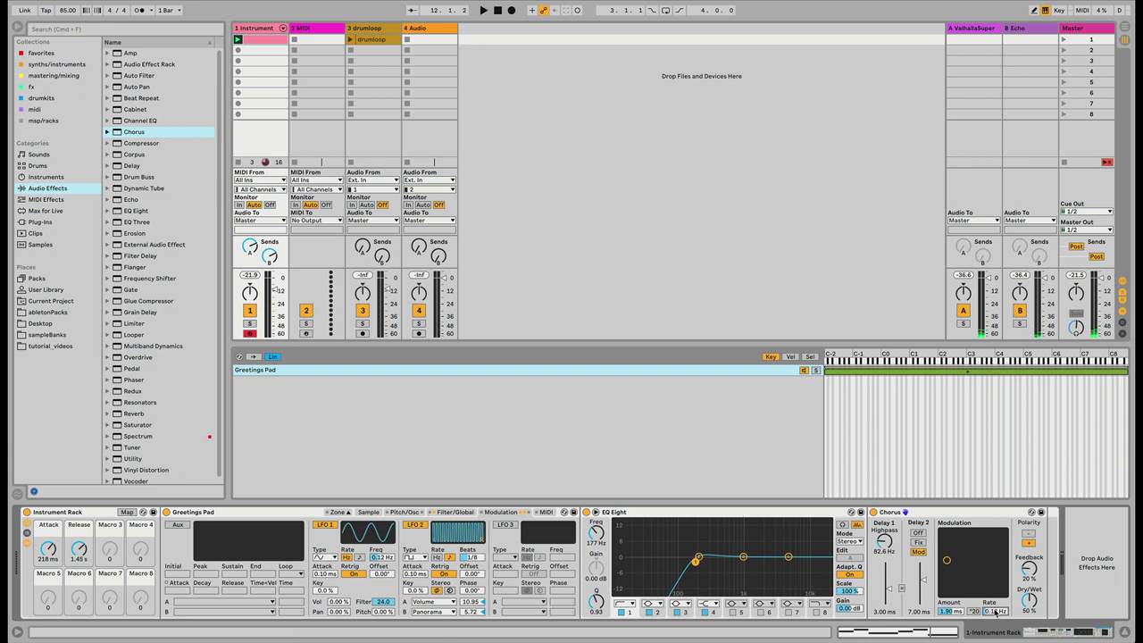
key("space")
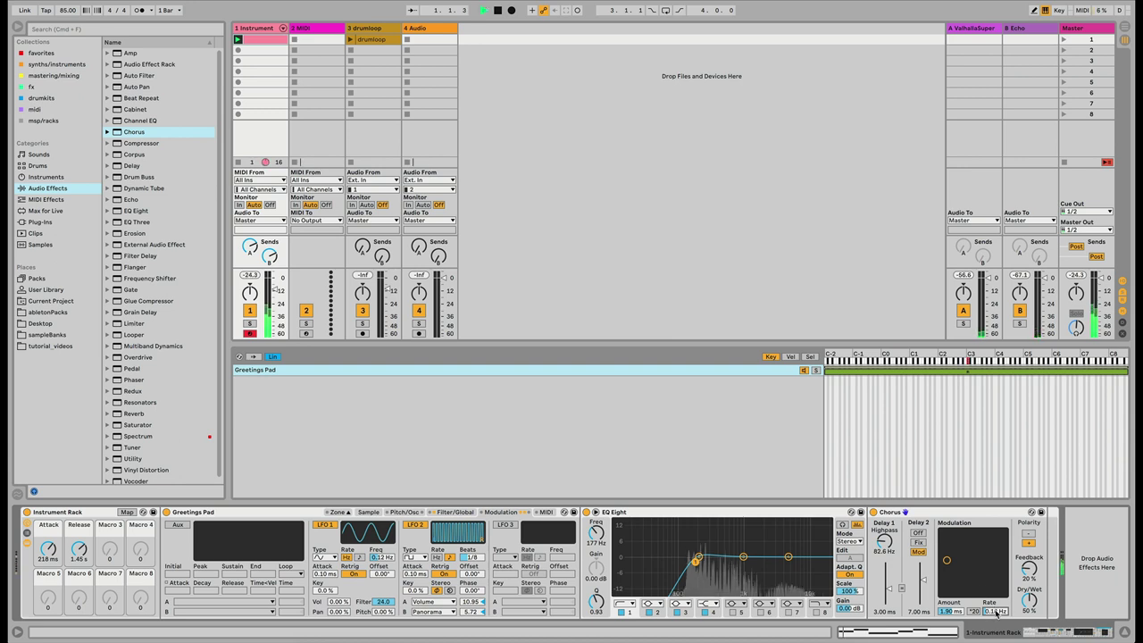
left_click_drag(996, 613, 996, 625)
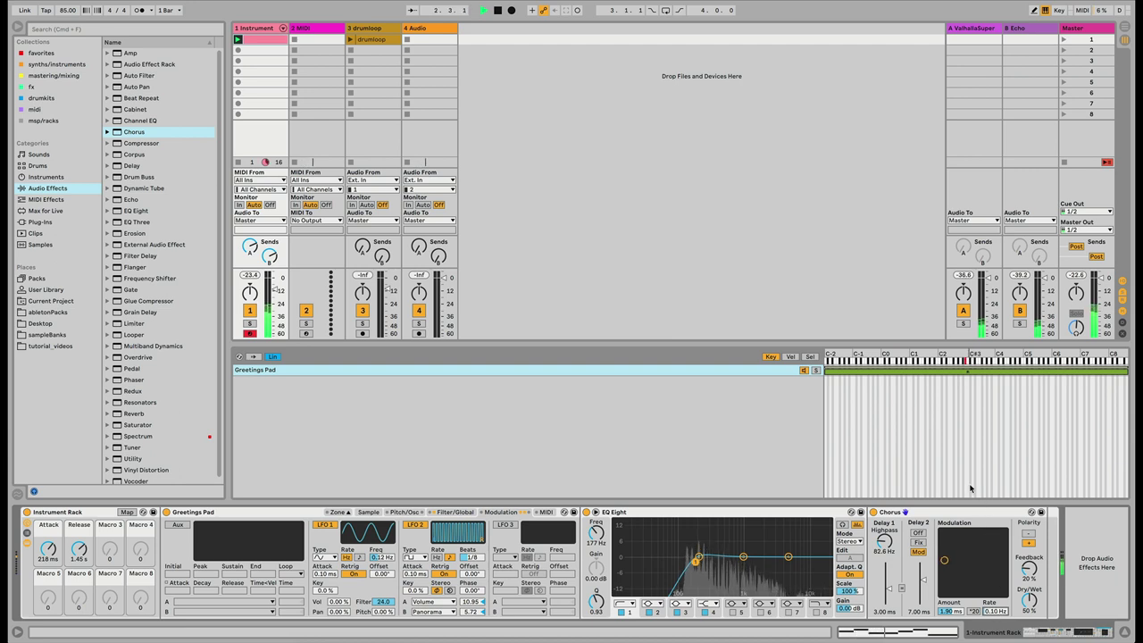
key("space")
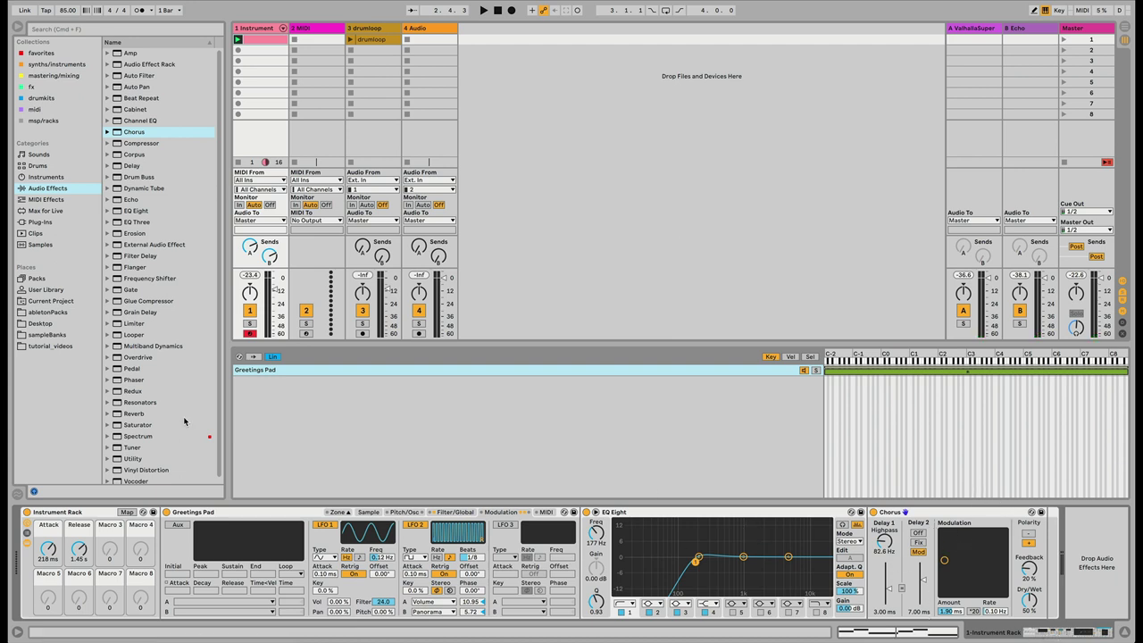
Add a Phaser after the Chorus and set its Dry/Wet to 55.6%
left_click(135, 381)
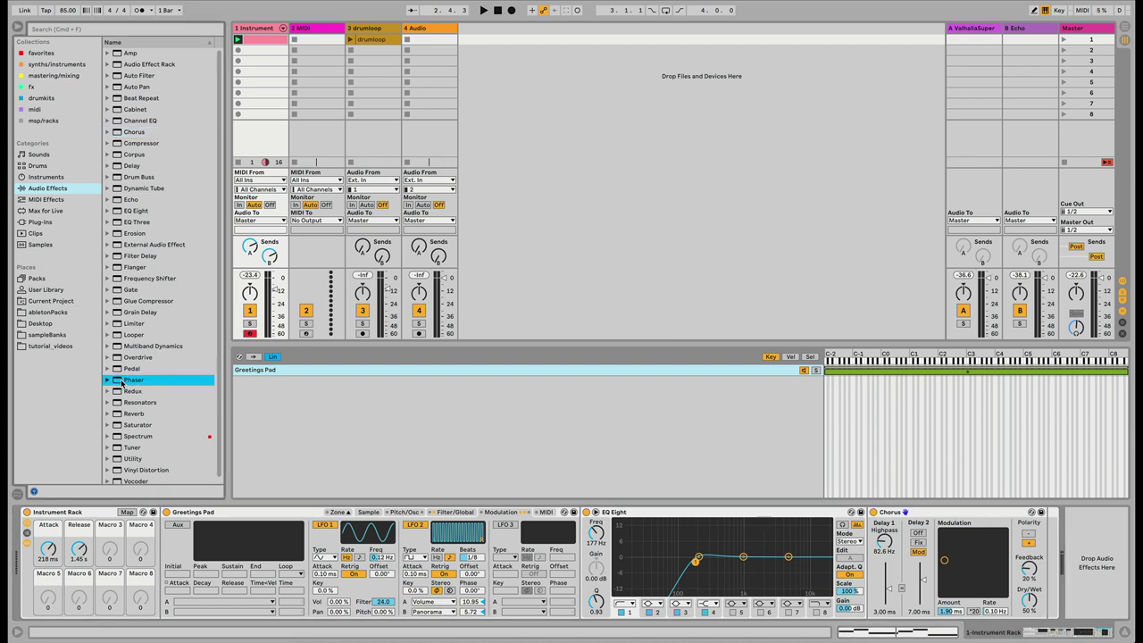
mouse_move(124, 384)
left_mouse_down()
mouse_move(456, 461)
mouse_move(936, 493)
mouse_move(1049, 543)
left_mouse_up()
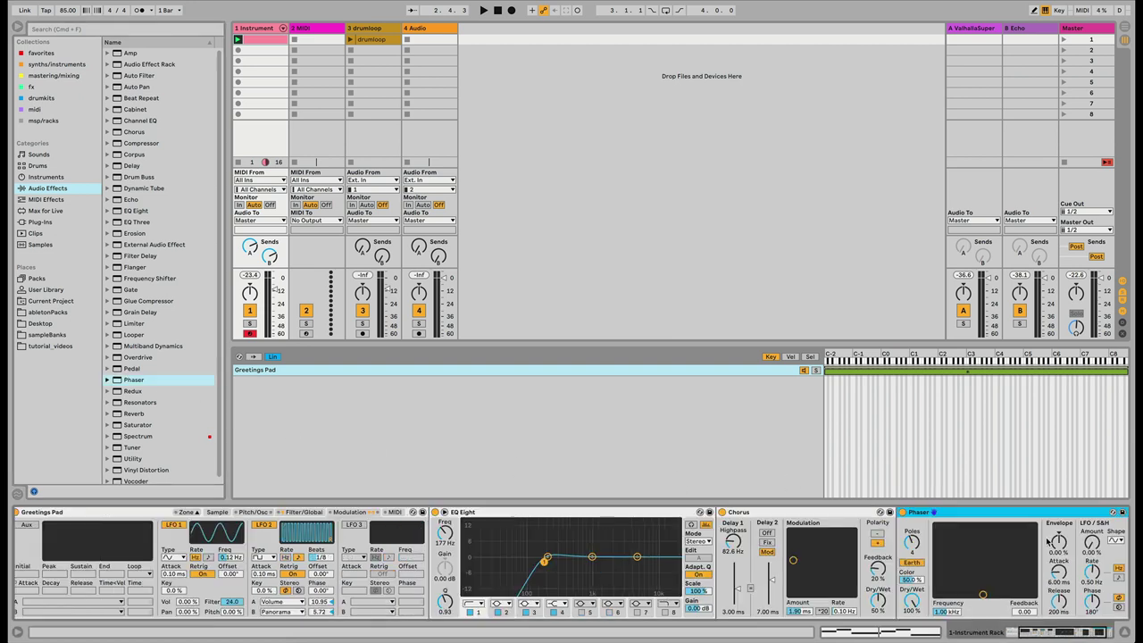
left_click_drag(1046, 638, 1096, 638)
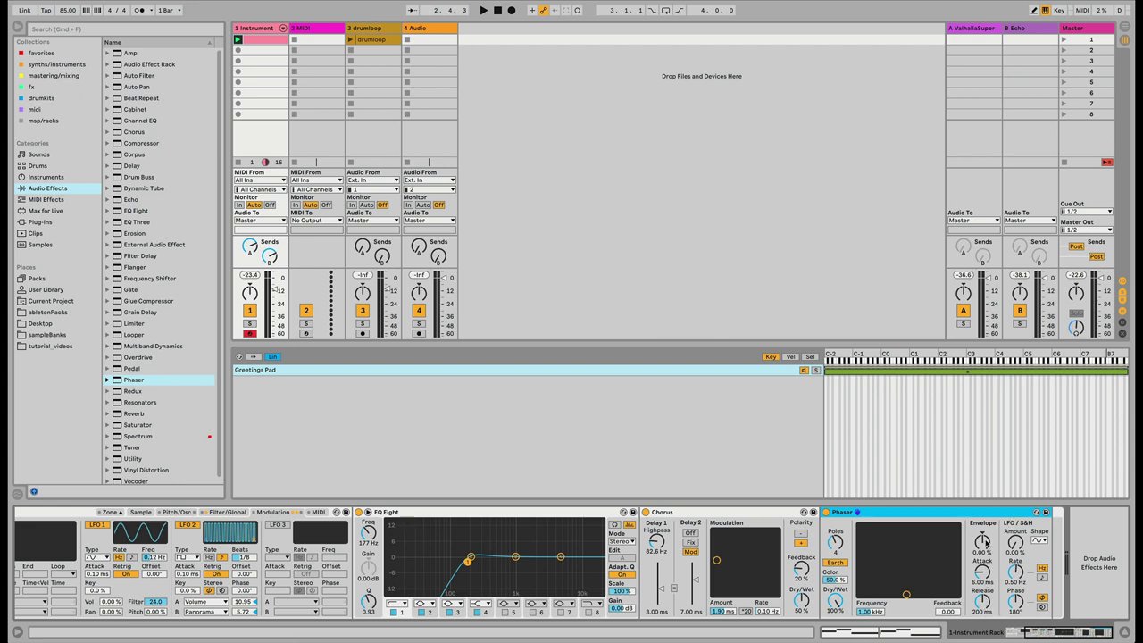
left_click_drag(836, 604, 836, 611)
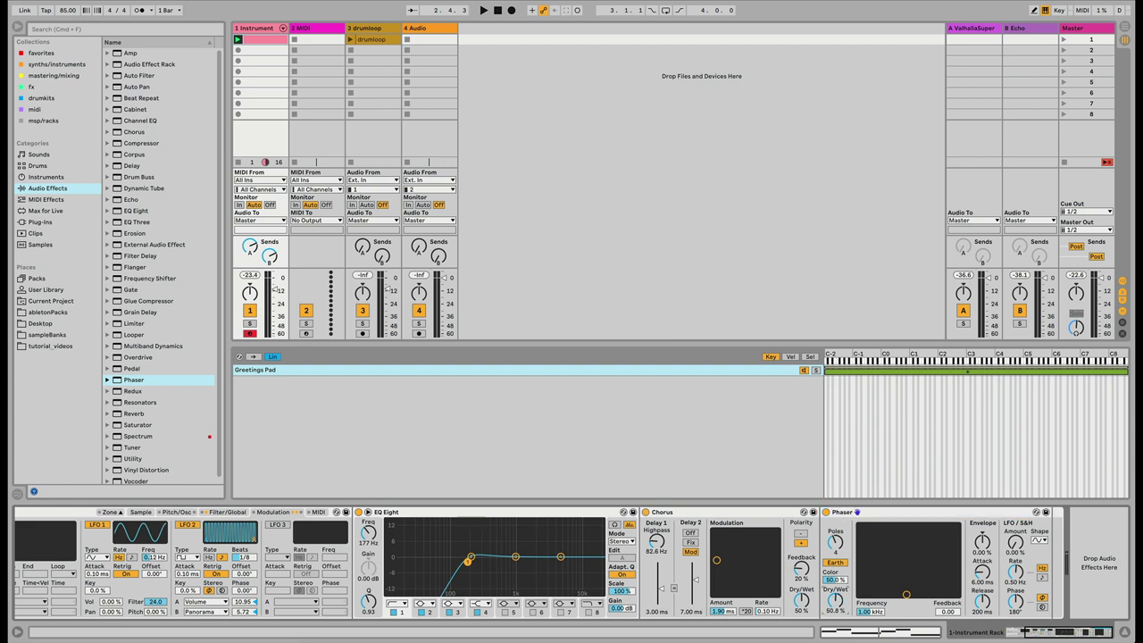
left_click_drag(835, 604, 835, 628)
Set the Phaser's frequency to 217 Hz during playback and compare the sound with the Phaser bypassed and active
key("space")
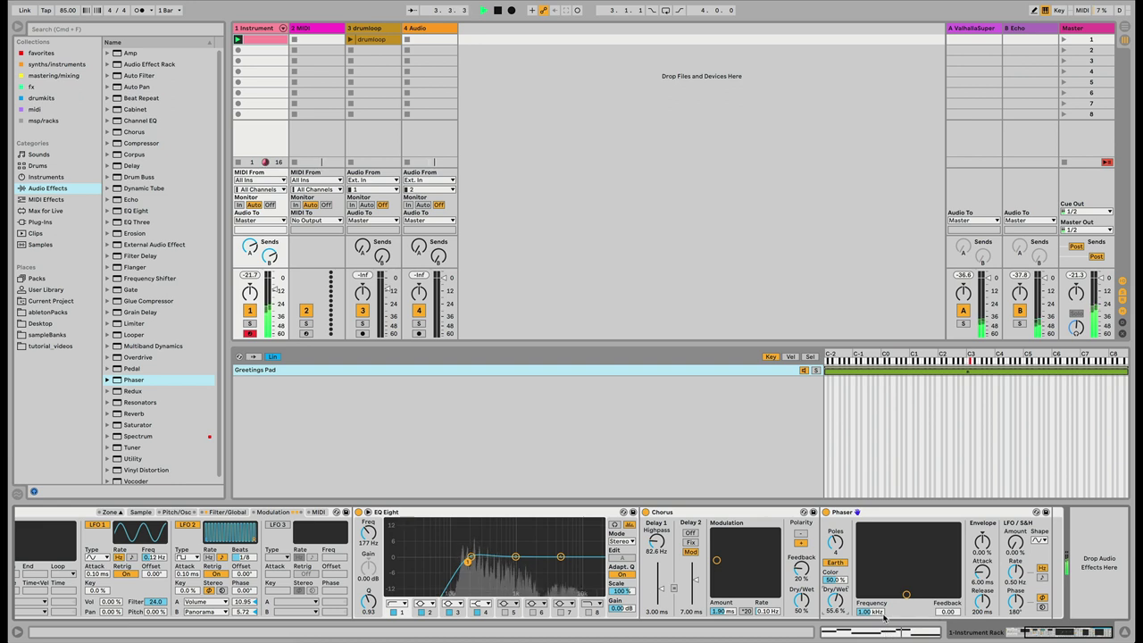
left_click_drag(879, 615, 878, 642)
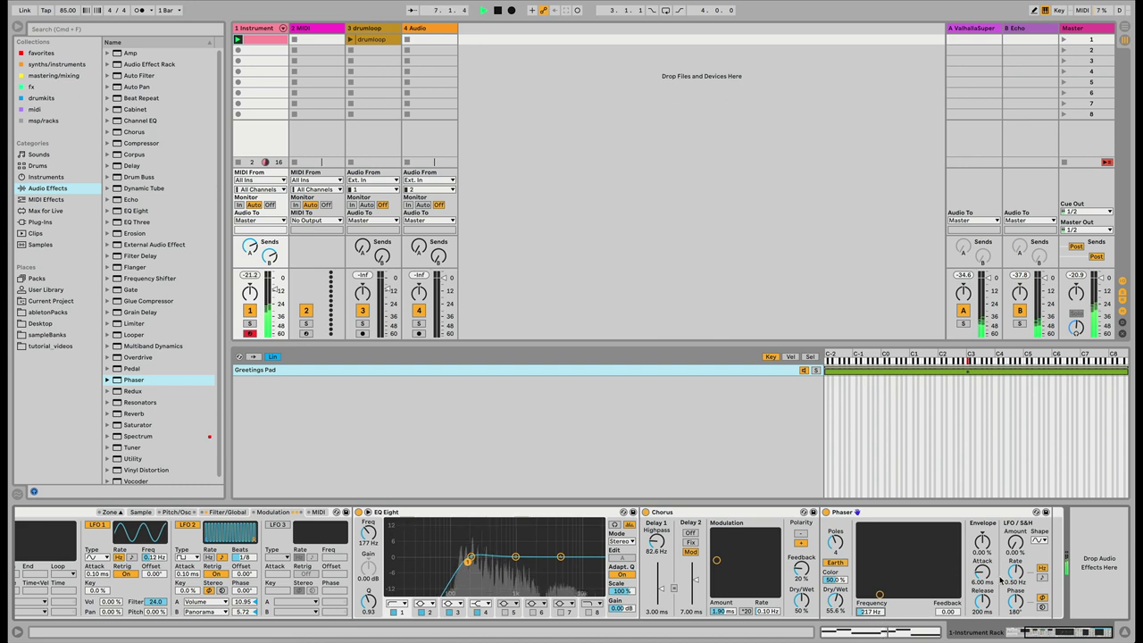
left_click(827, 513)
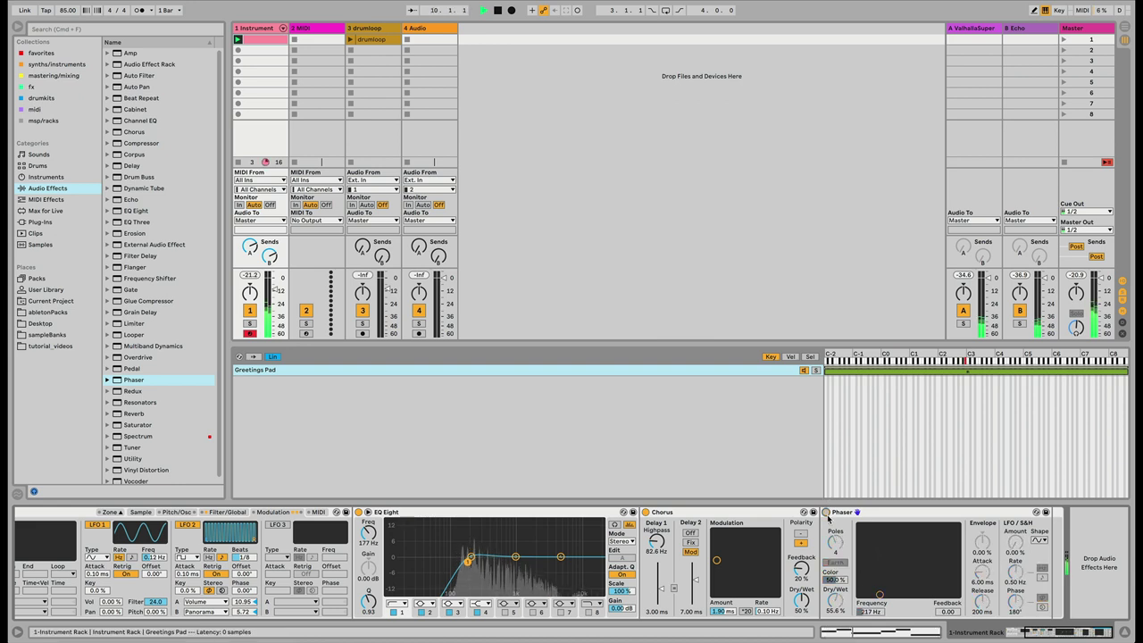
left_click(827, 513)
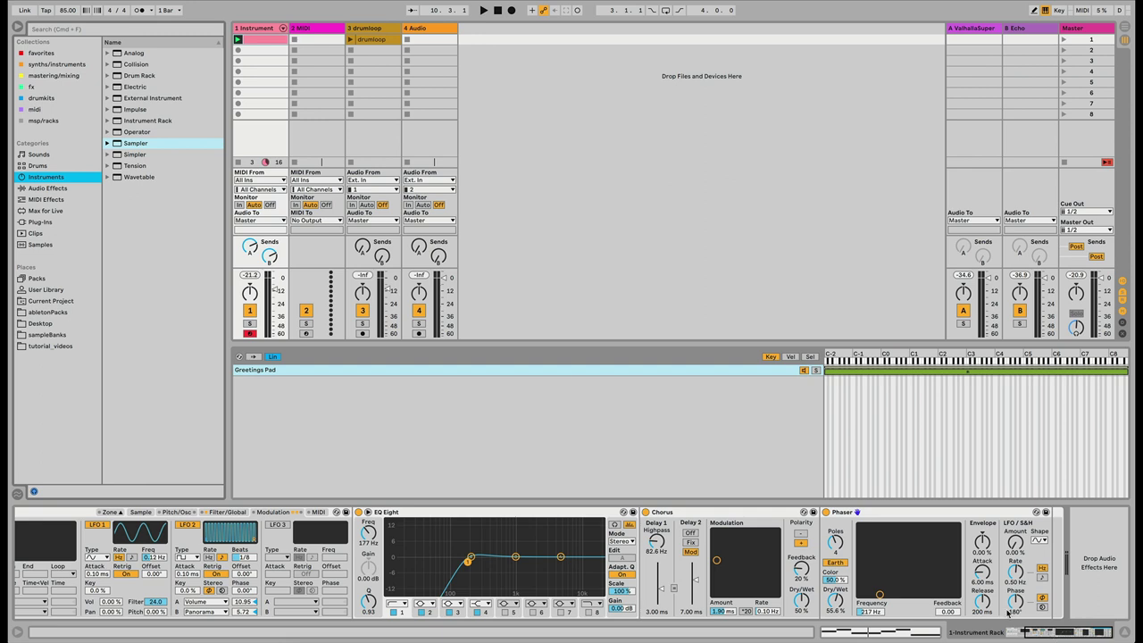
Add an Audio Effect Rack after the Phaser inside the Instrument Rack and show its chain list
left_click(59, 188)
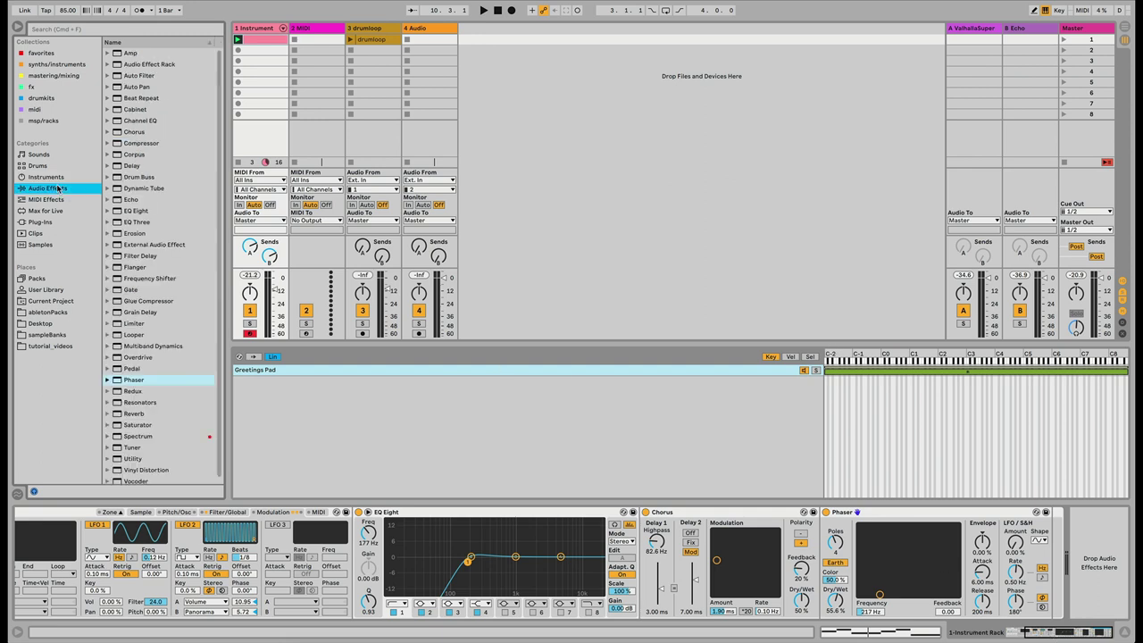
left_click(138, 64)
left_click_drag(280, 237, 1056, 560)
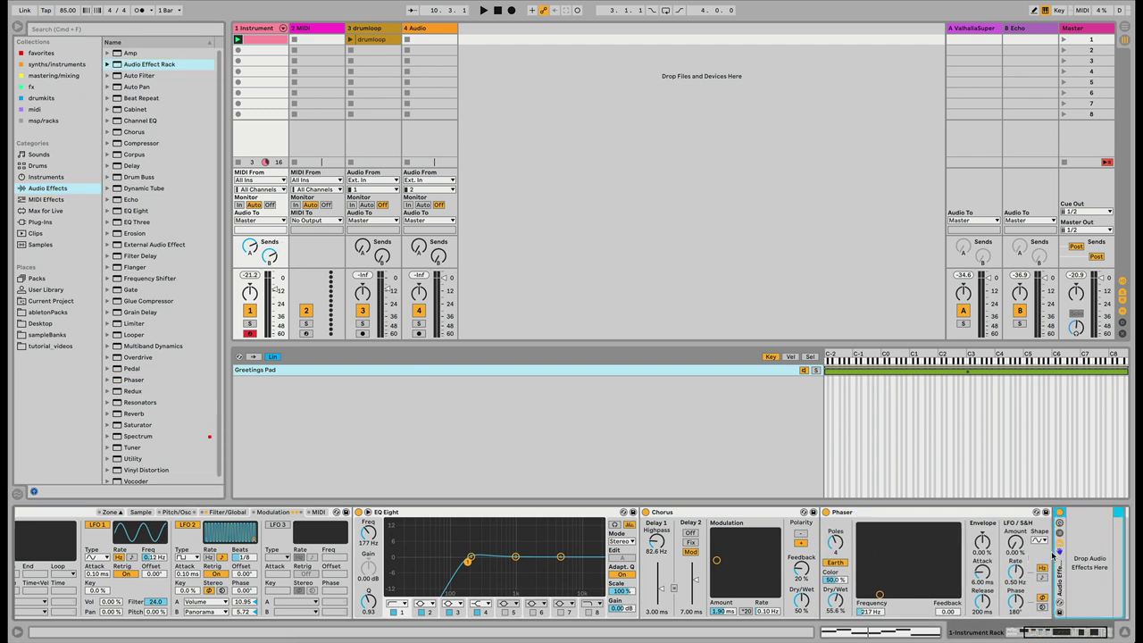
left_click(1081, 632)
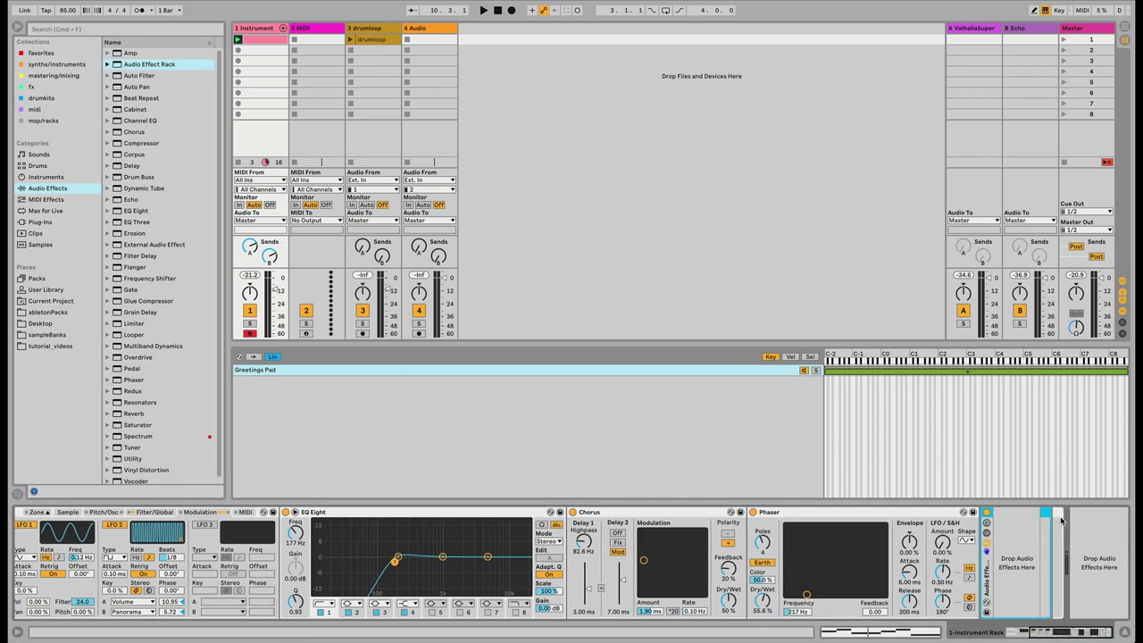
left_click(987, 534)
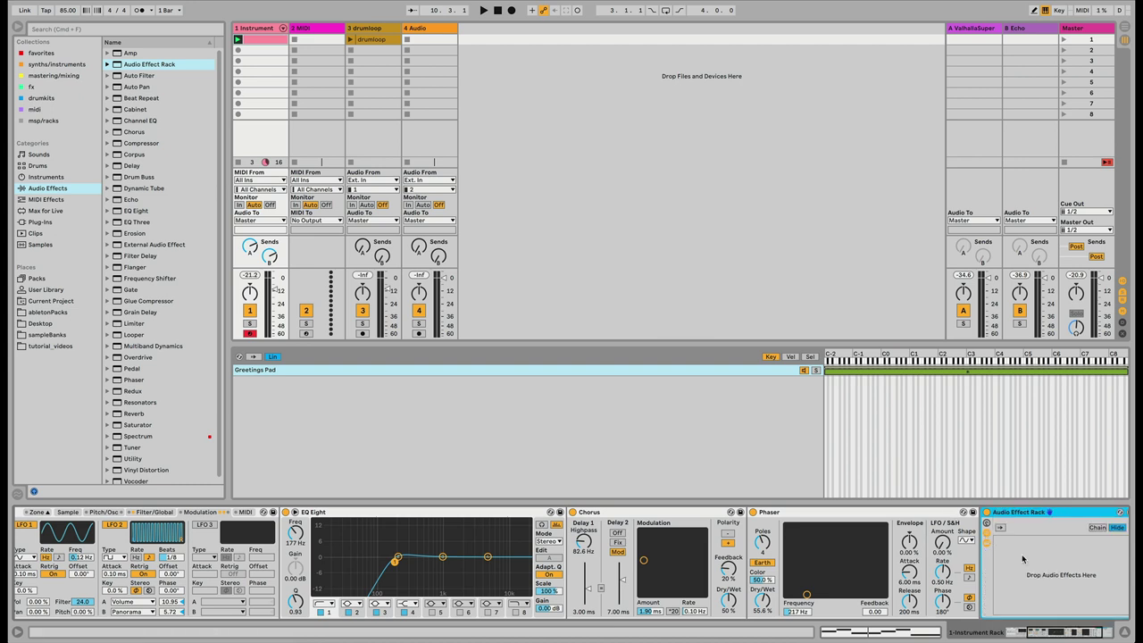
left_click(1054, 633)
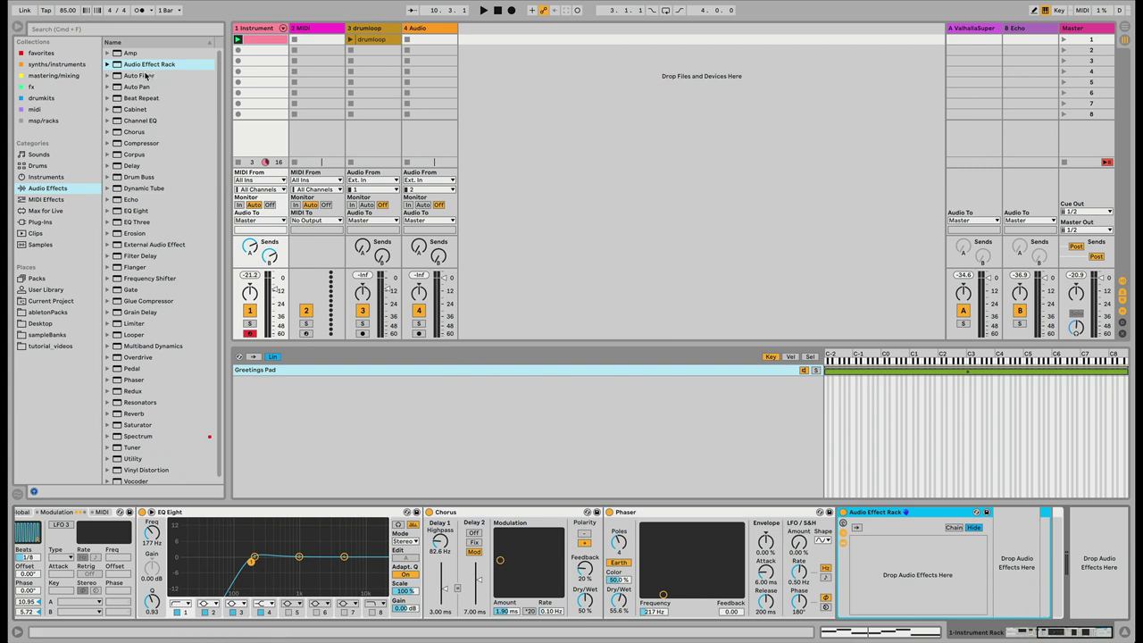
Add an Auto Filter to the Audio Effect Rack, create a second empty chain, and reselect the Auto Filter's chain
left_click_drag(146, 76, 888, 557)
right_click(744, 580)
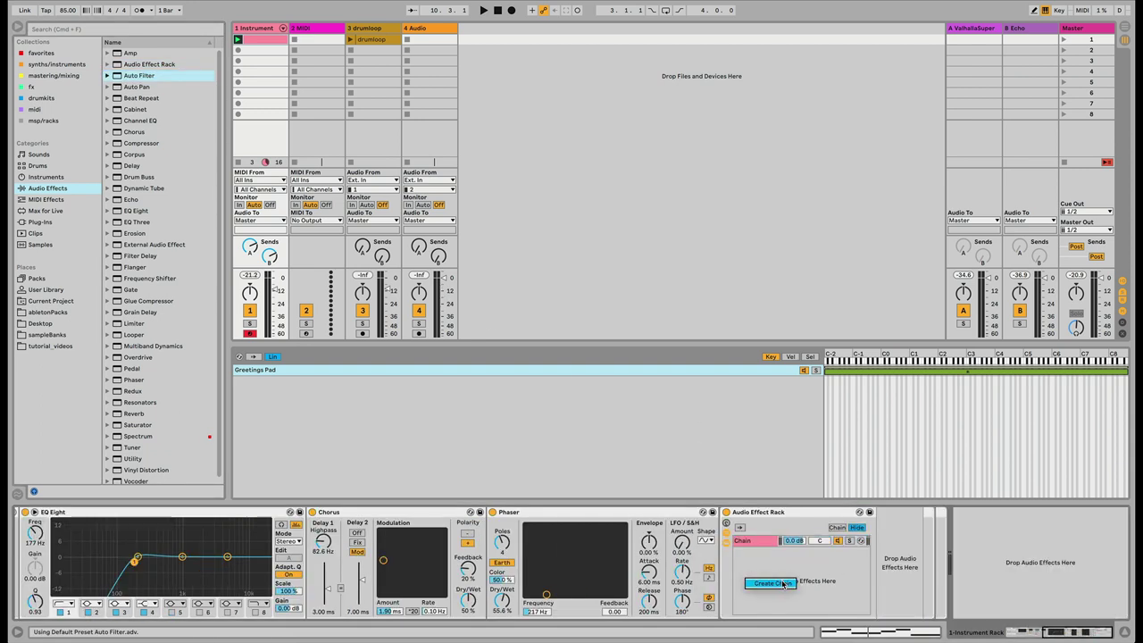
left_click(782, 581)
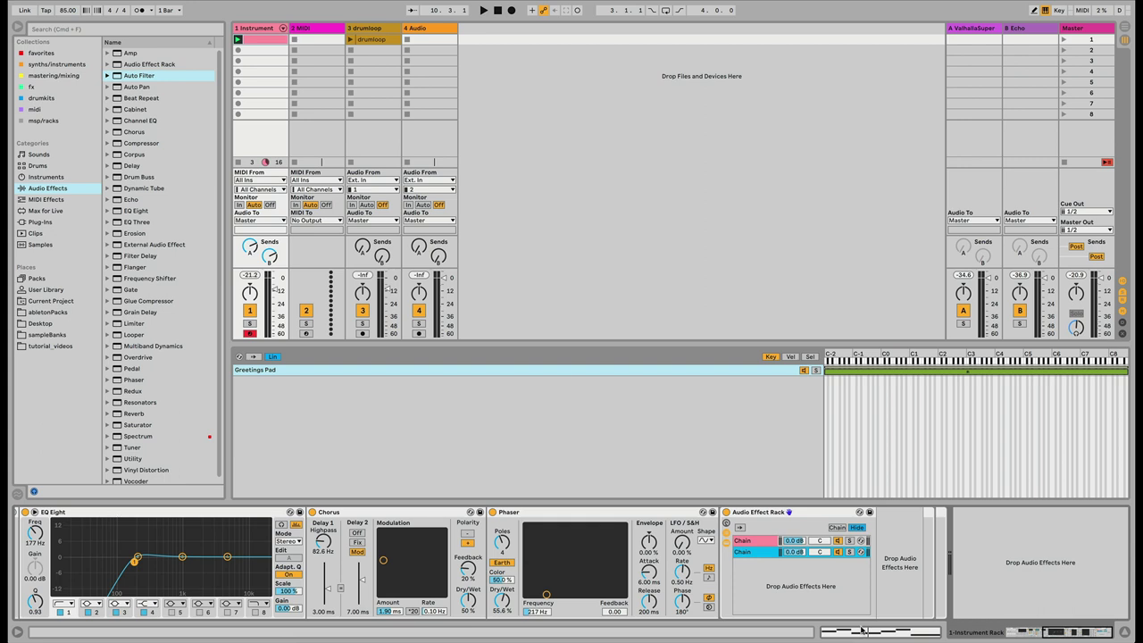
left_click(767, 542)
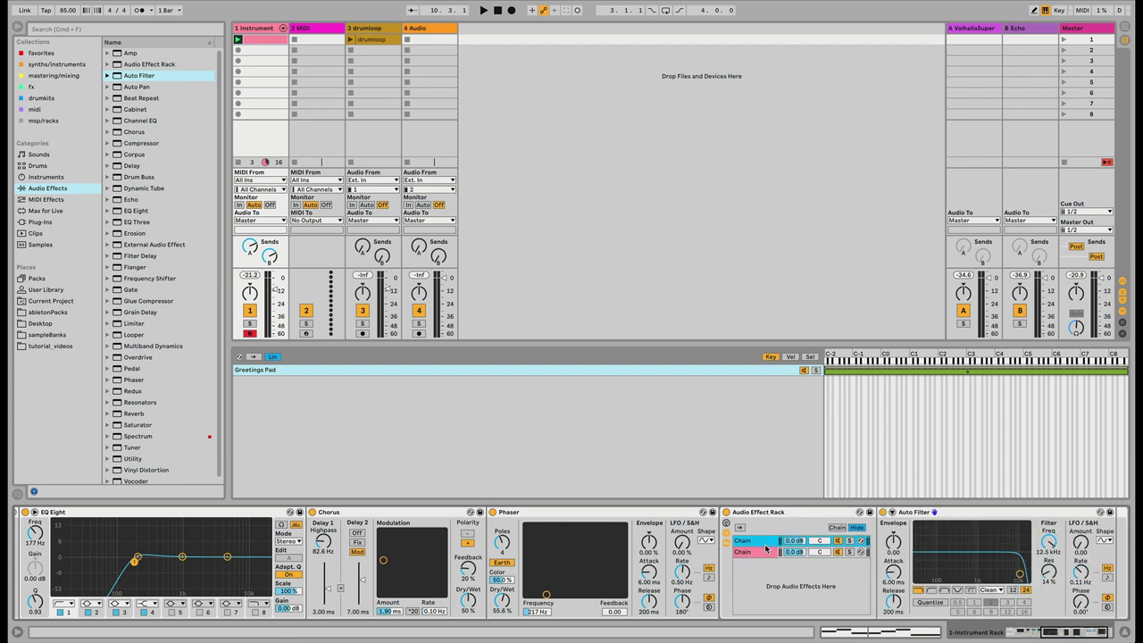
left_click(764, 553)
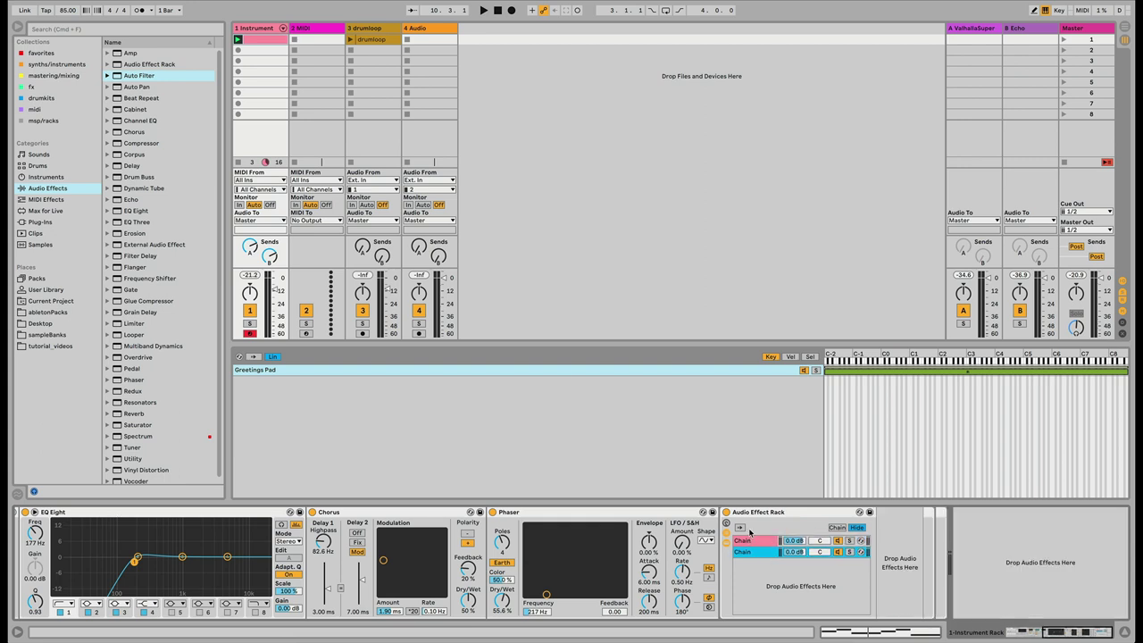
left_click(767, 542)
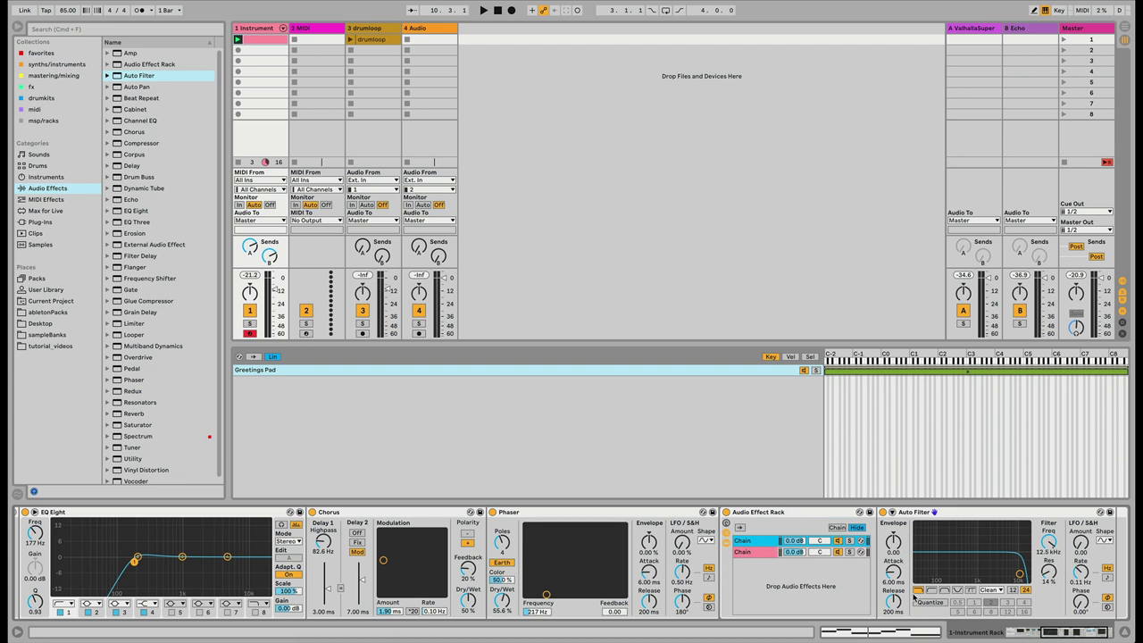
left_click(1076, 636)
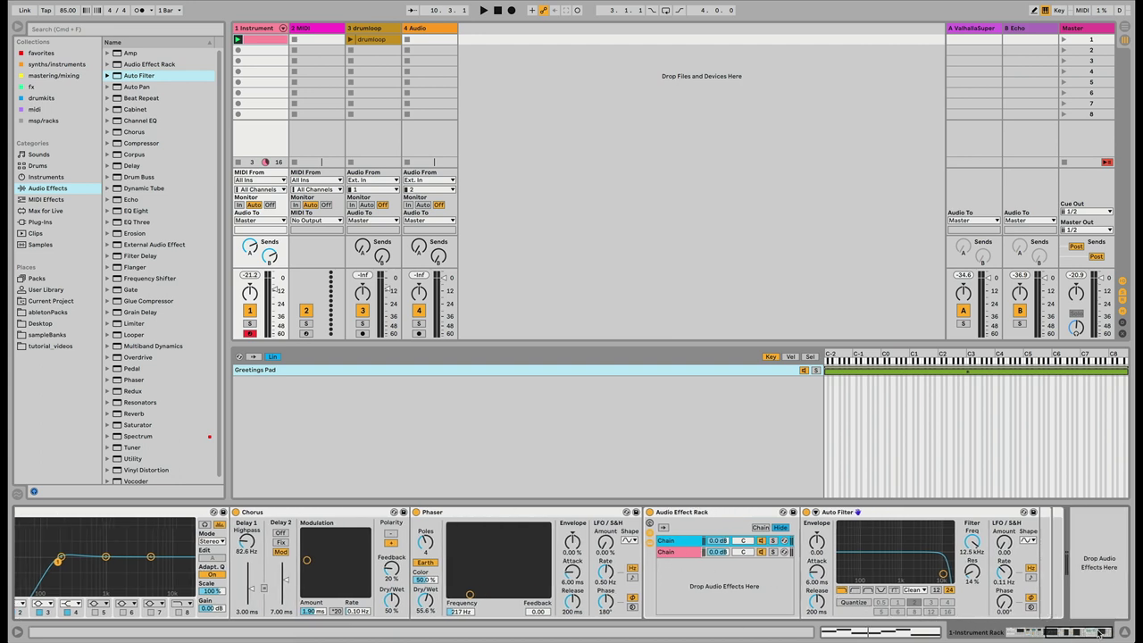
Switch the Auto Filter to high-pass and set its frequency to 238 Hz with 0.0% resonance
left_click(857, 590)
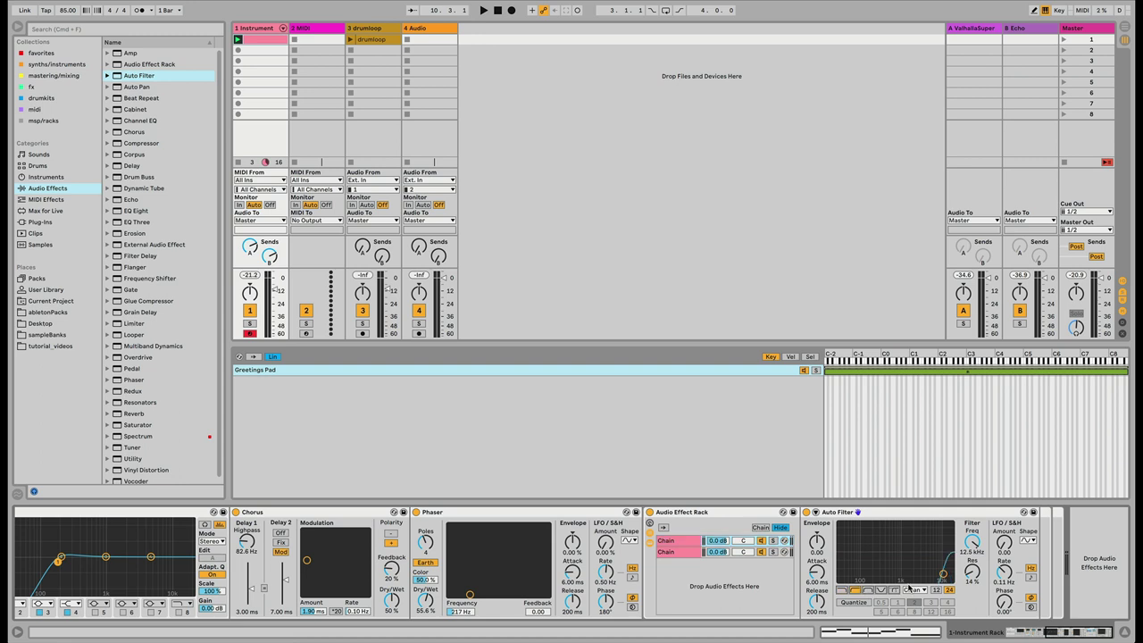
left_click_drag(942, 574, 890, 581)
left_click(687, 542)
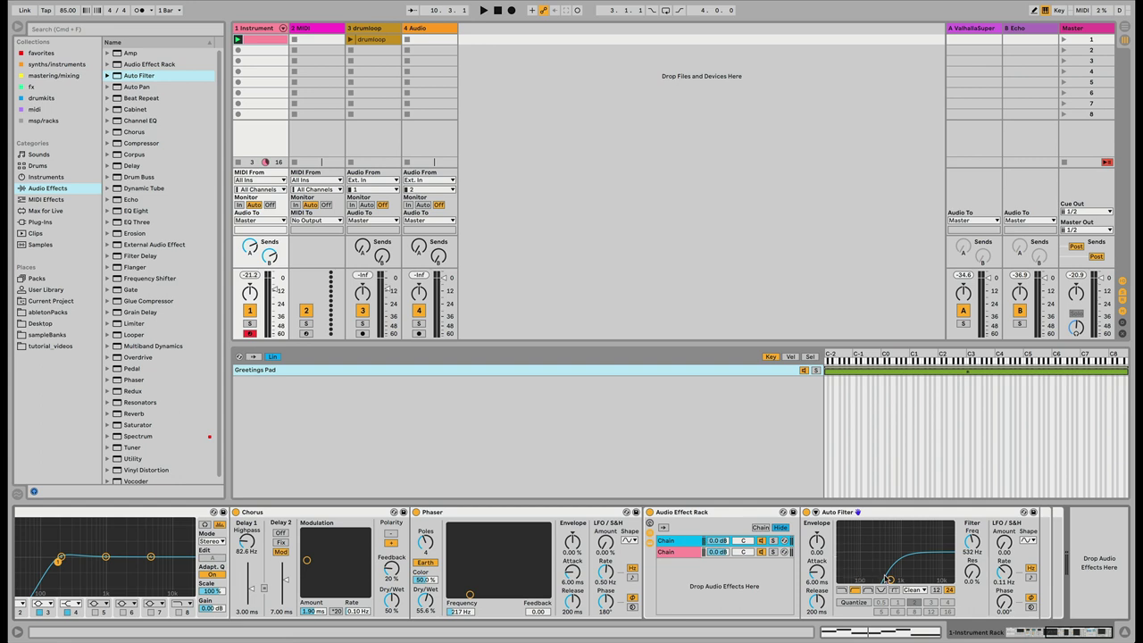
left_click_drag(891, 581, 899, 580)
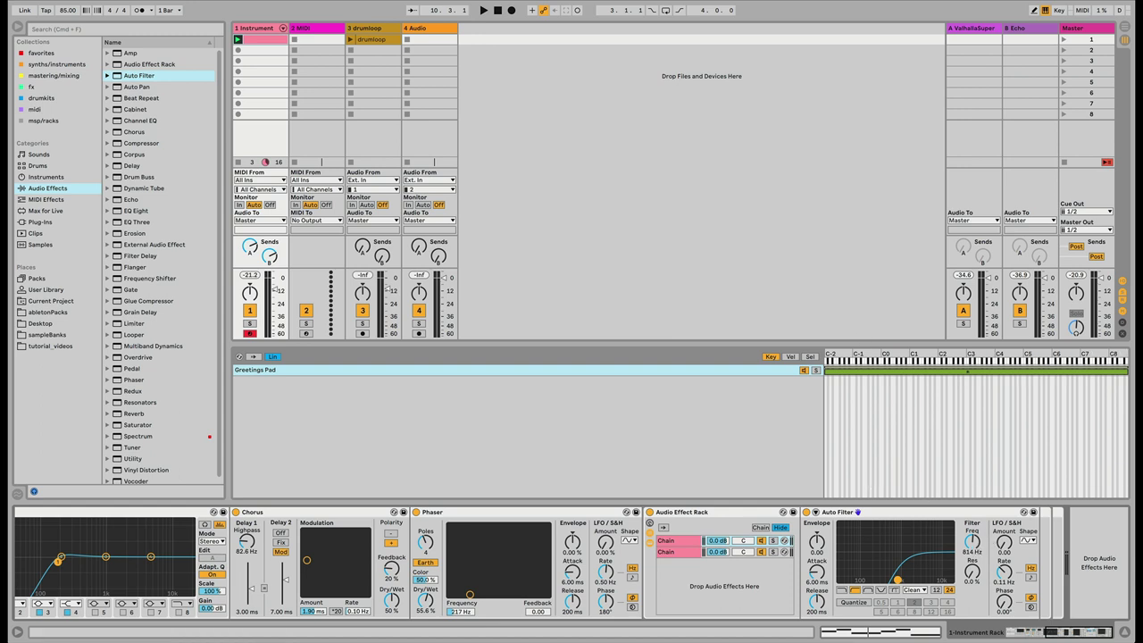
left_click_drag(972, 542, 972, 560)
left_click_drag(881, 580, 877, 580)
Set the Auto Filter's LFO amount to 30.0 and its rate to 2.28 Hz during playback
left_click_drag(1004, 545, 1004, 538)
left_click(687, 554)
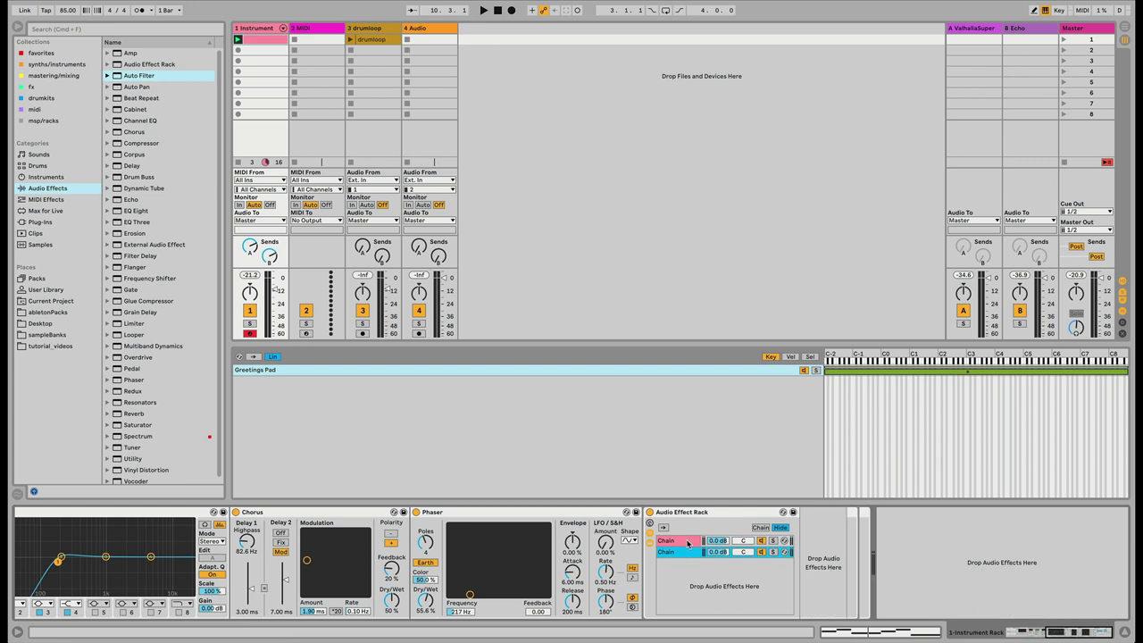
left_click(688, 540)
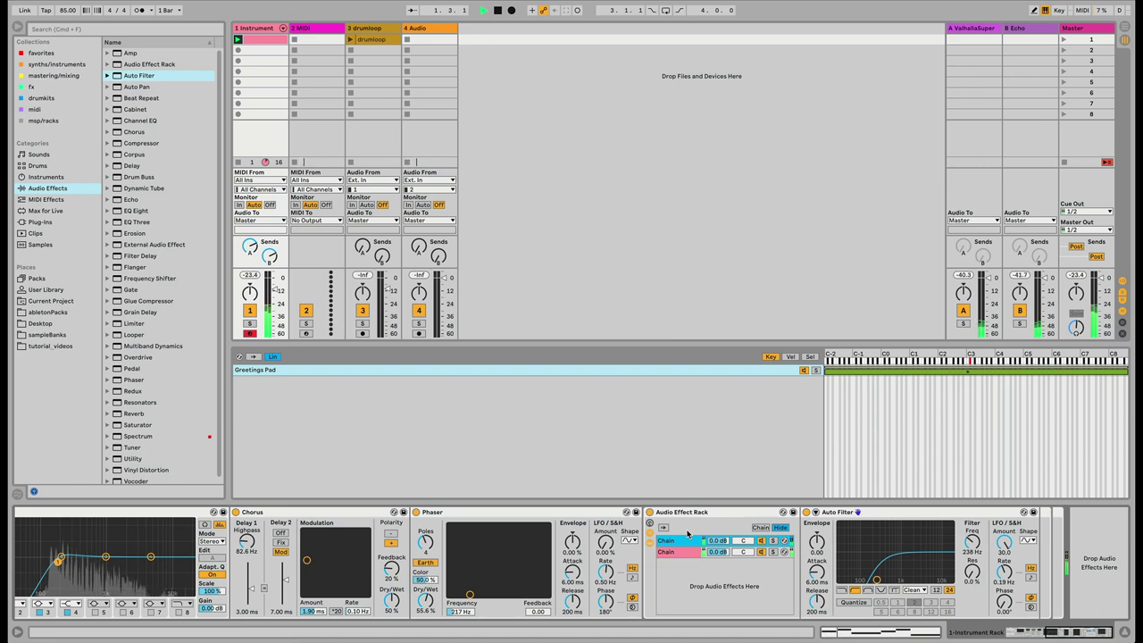
mouse_move(1005, 570)
left_mouse_down()
mouse_move(1005, 545)
mouse_move(1005, 559)
left_mouse_up()
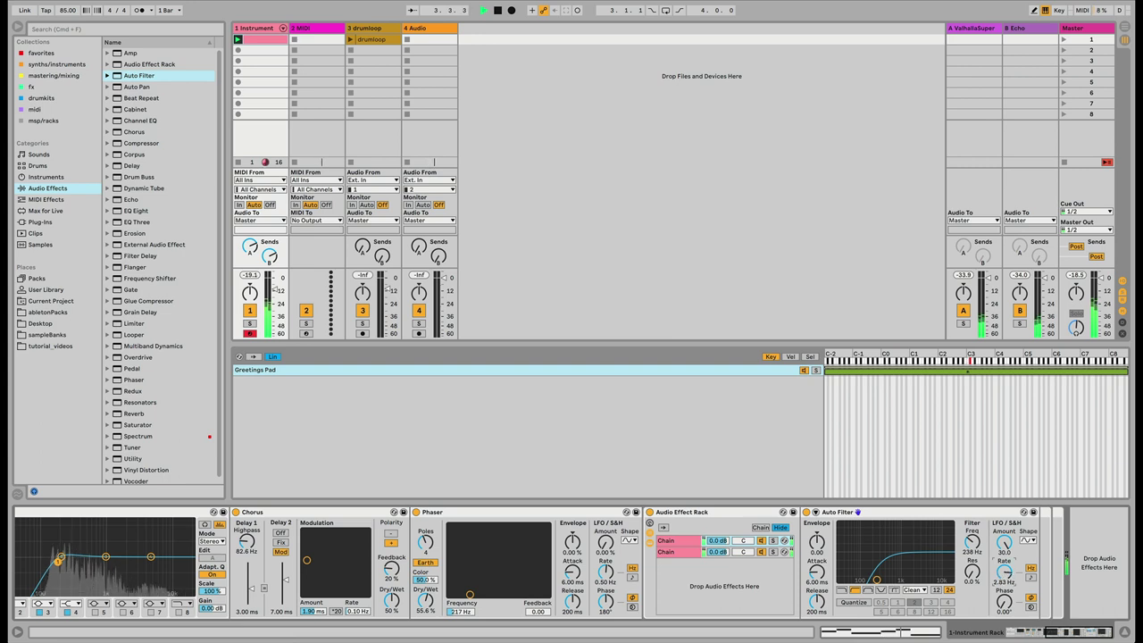
left_click_drag(1006, 569, 1010, 563)
Compare the empty and filtered chains during playback and slow the Auto Filter's LFO rate to 0.23 Hz
left_click(763, 555)
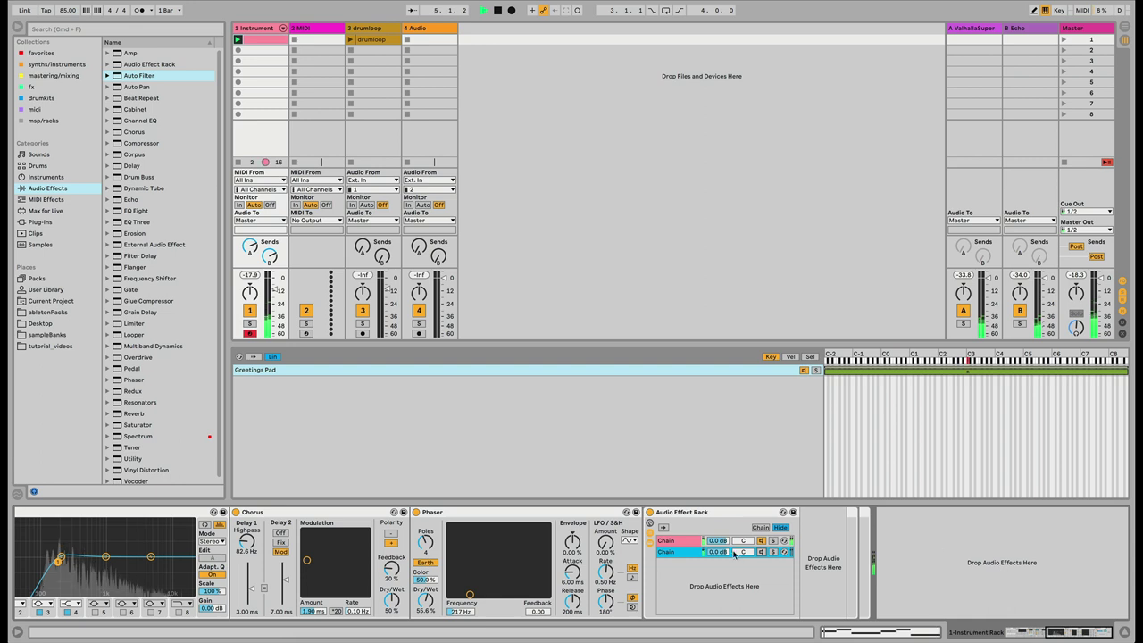
left_click(700, 543)
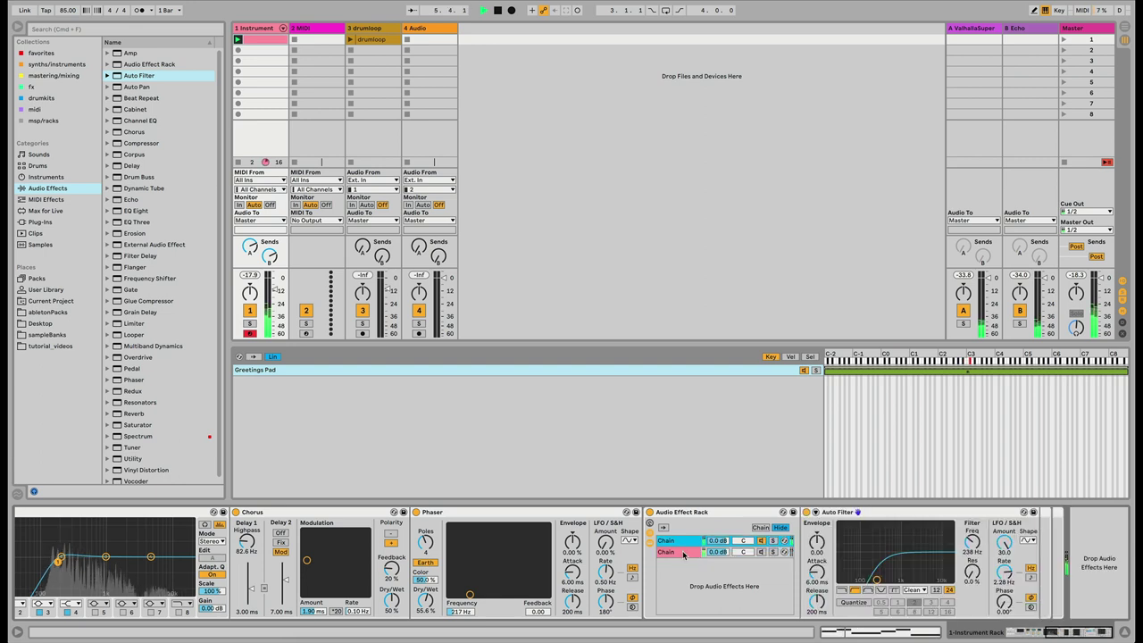
right_click(688, 543)
left_click(686, 545)
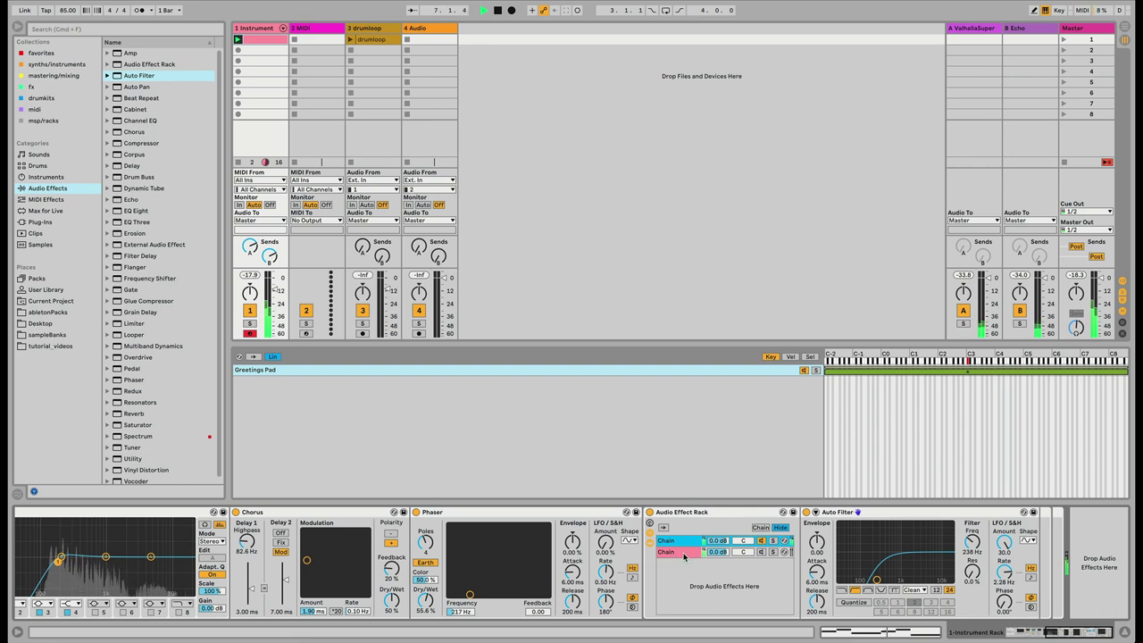
left_click(686, 554)
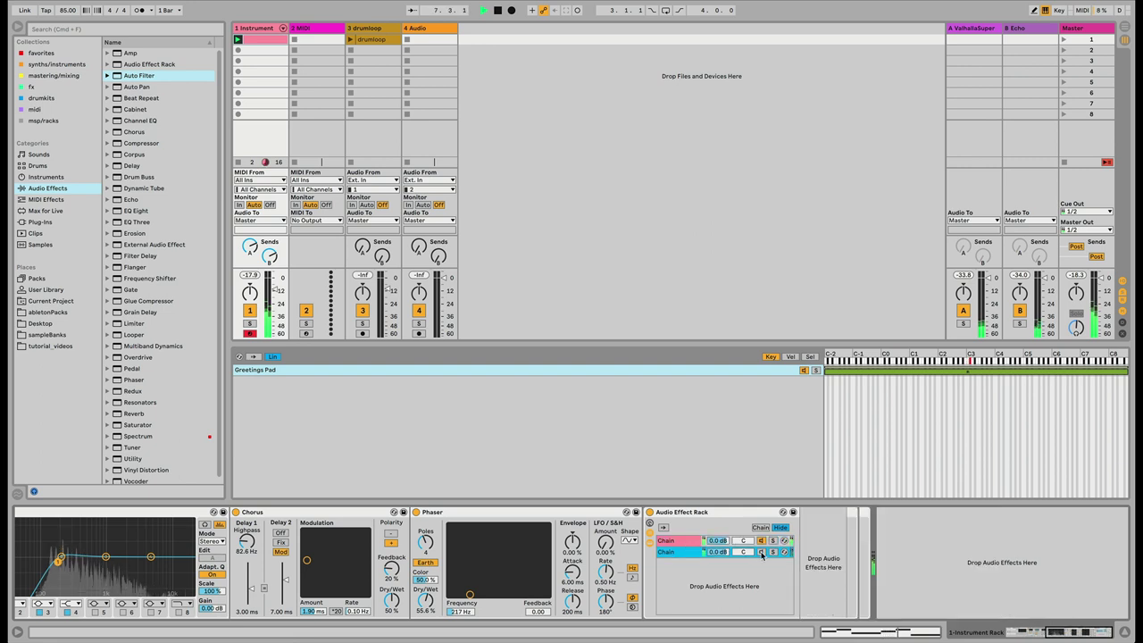
left_click(683, 542)
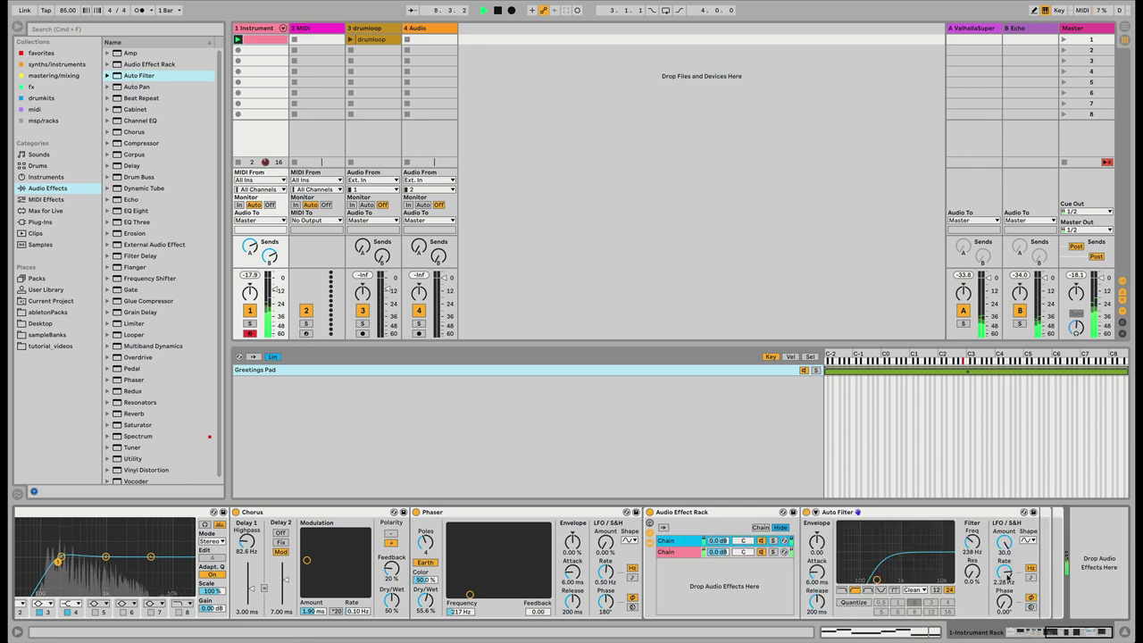
left_click_drag(1006, 575, 1006, 587)
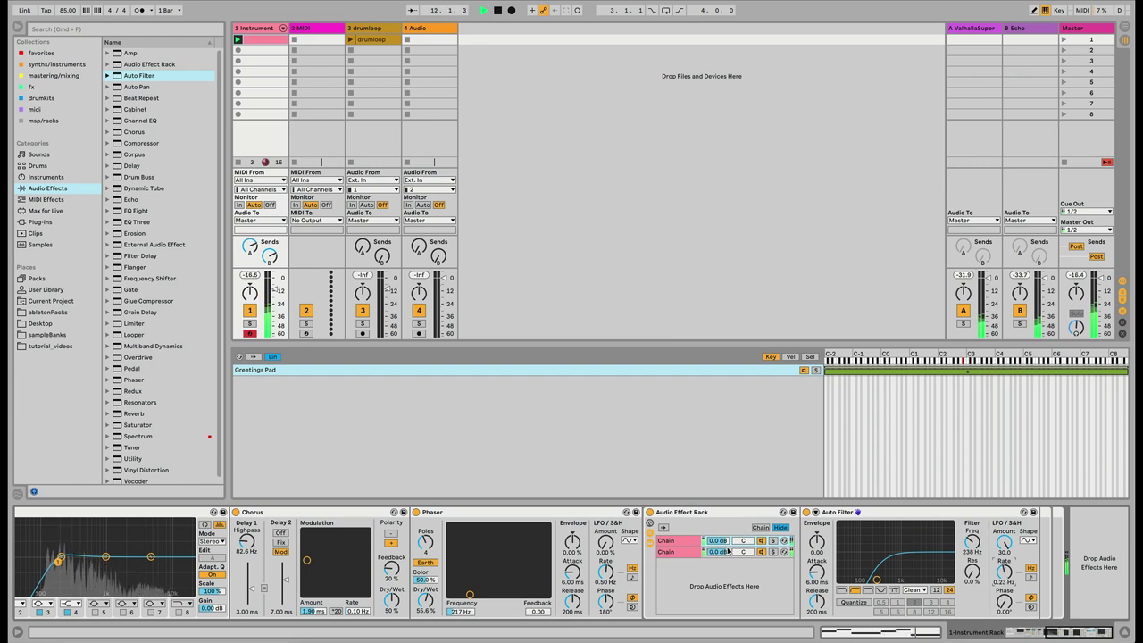
Lower the Auto Filter chain's volume to -3.4 dB and the empty chain's volume to -4.6 dB
left_click_drag(720, 541, 720, 549)
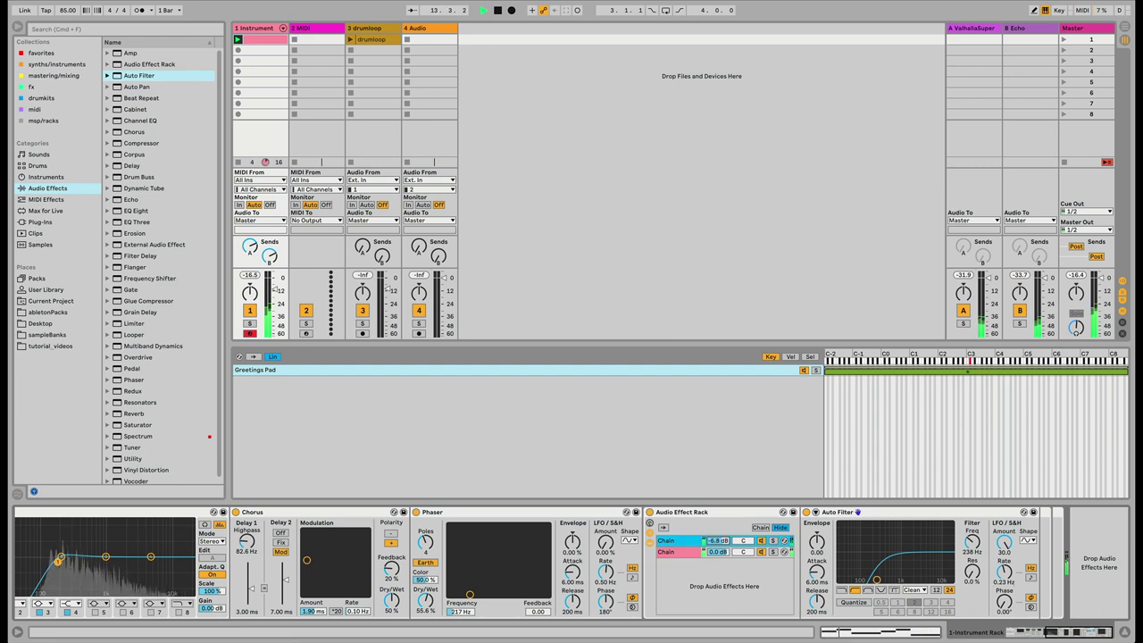
left_click_drag(717, 552, 717, 558)
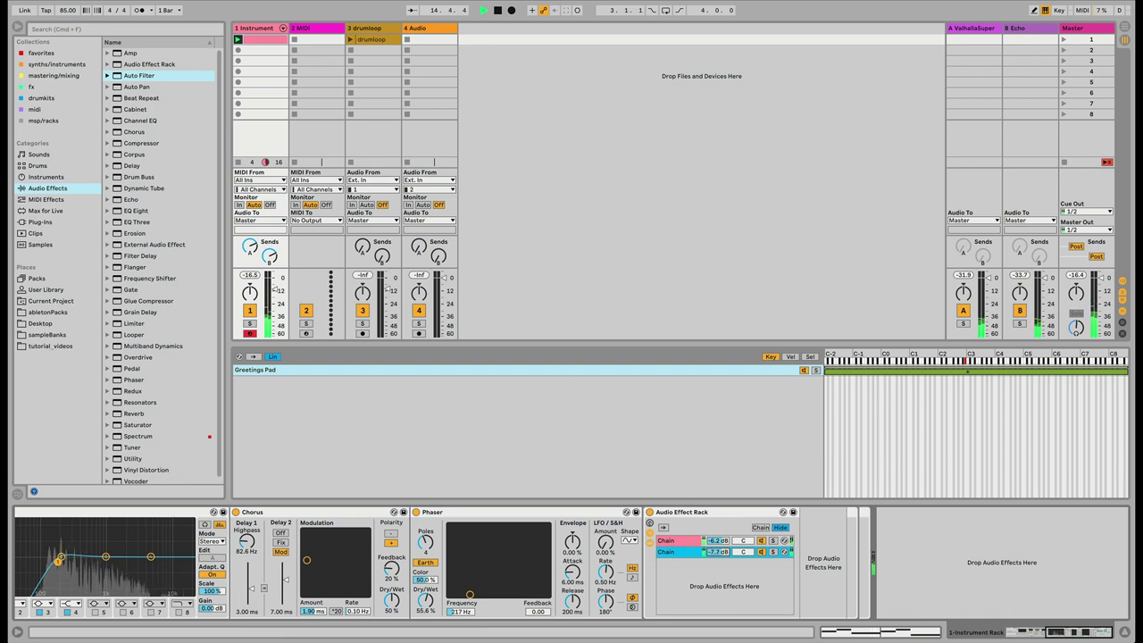
mouse_move(720, 552)
left_mouse_down()
mouse_move(725, 534)
mouse_move(738, 549)
mouse_move(723, 551)
left_mouse_up()
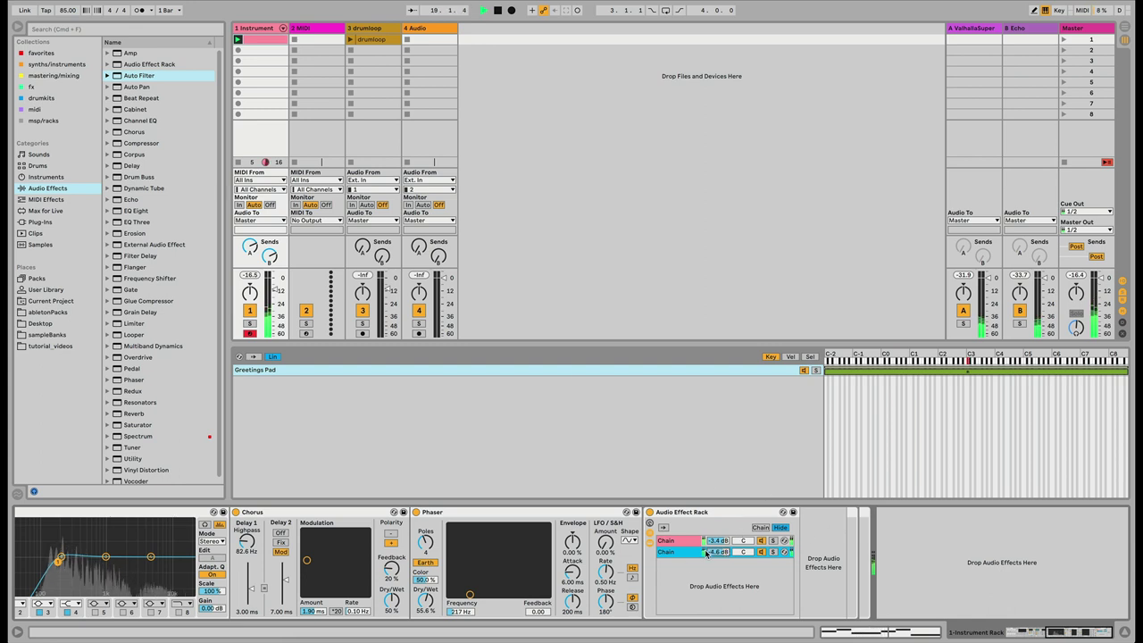
Set the Auto Filter's LFO rate to 0.08 Hz and stop playback
left_click(690, 541)
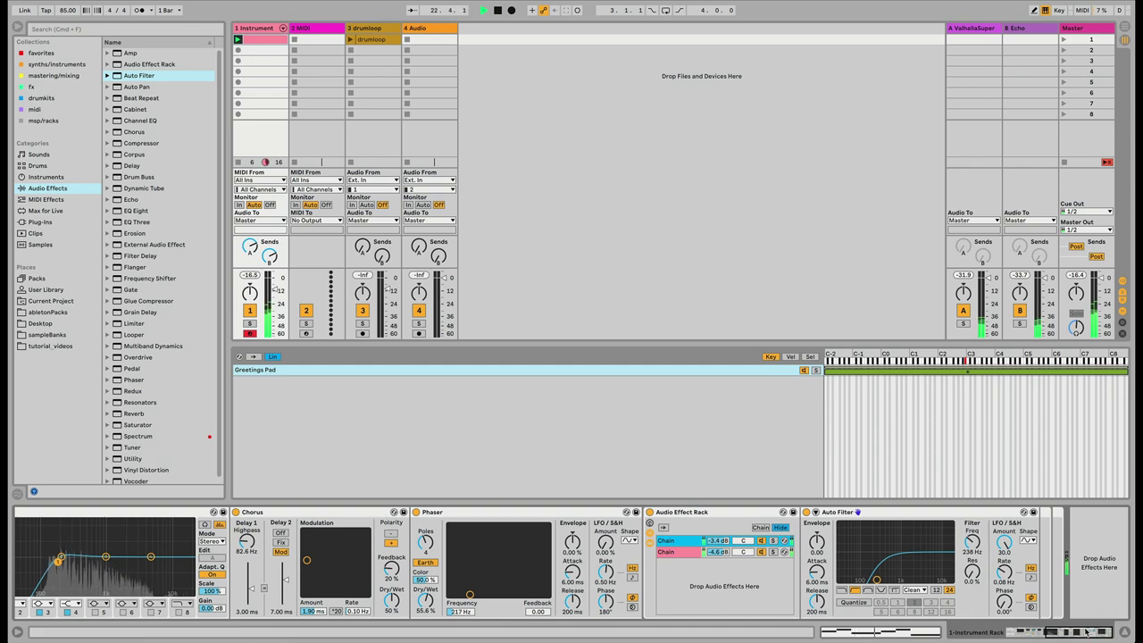
mouse_move(1018, 635)
left_mouse_down()
mouse_move(1040, 634)
mouse_move(1027, 634)
left_mouse_up()
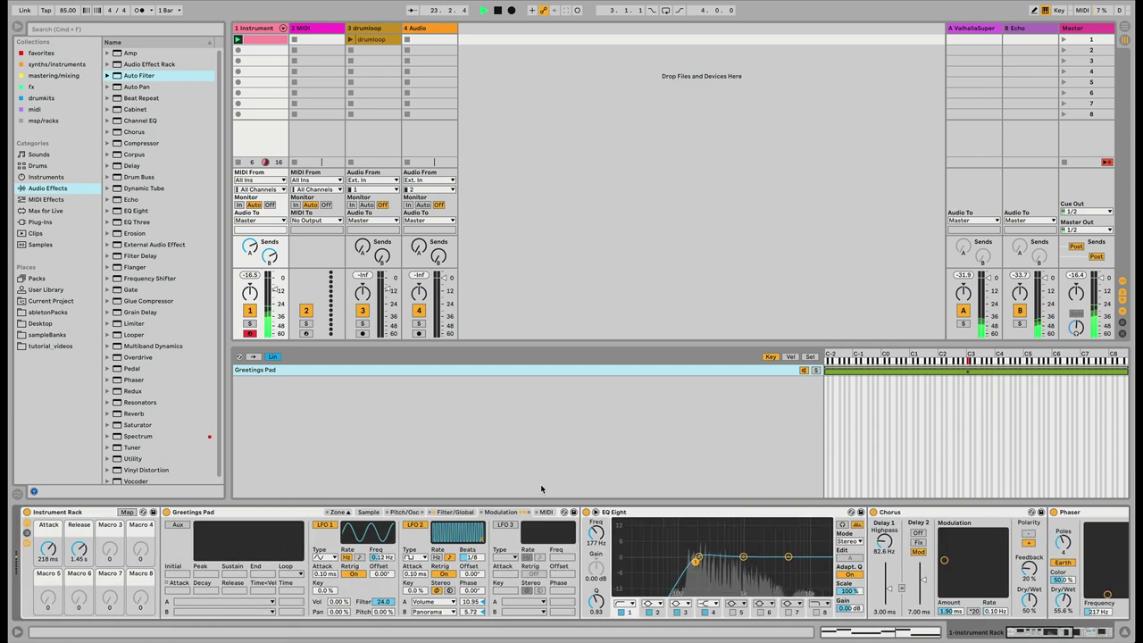
key("space")
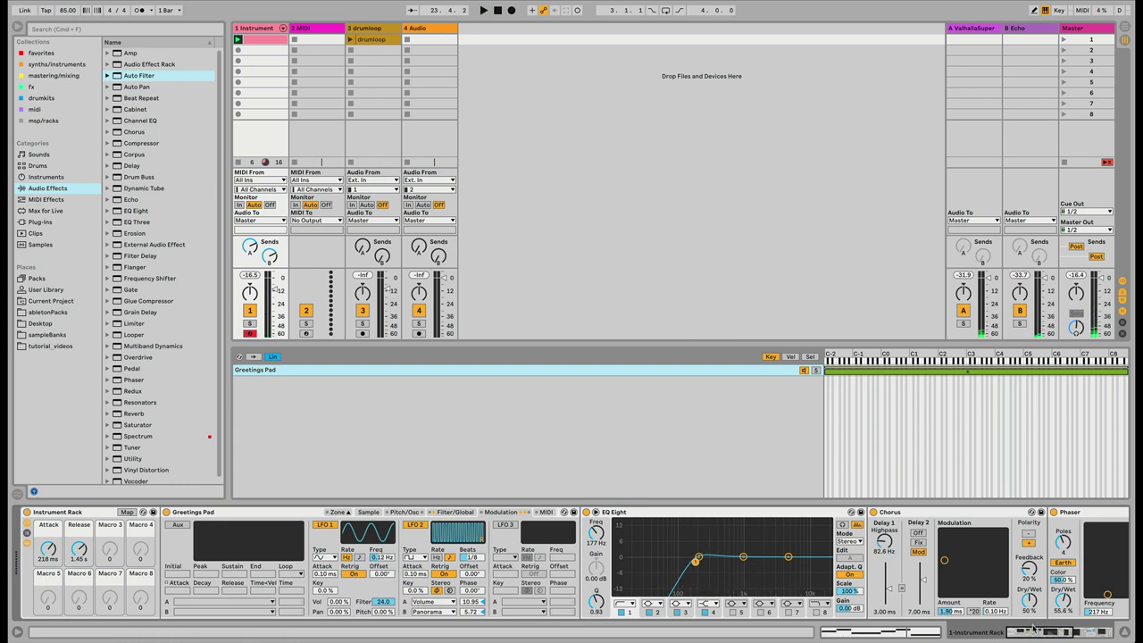
mouse_move(1034, 631)
left_mouse_down()
mouse_move(1101, 634)
mouse_move(1036, 634)
left_mouse_up()
left_click(285, 429)
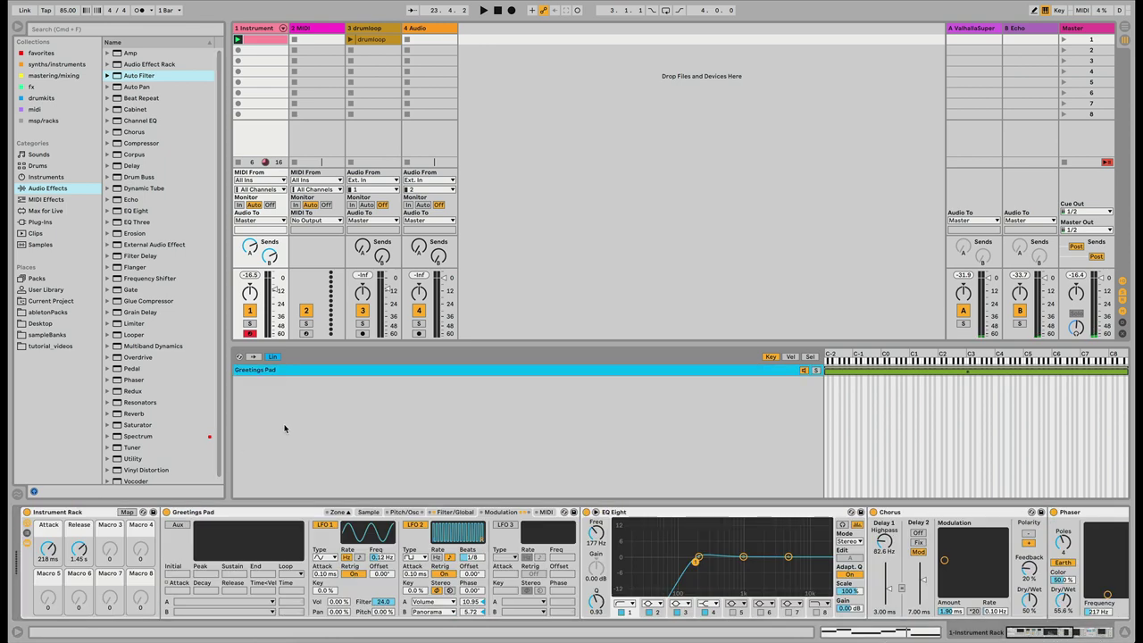
left_click(110, 533)
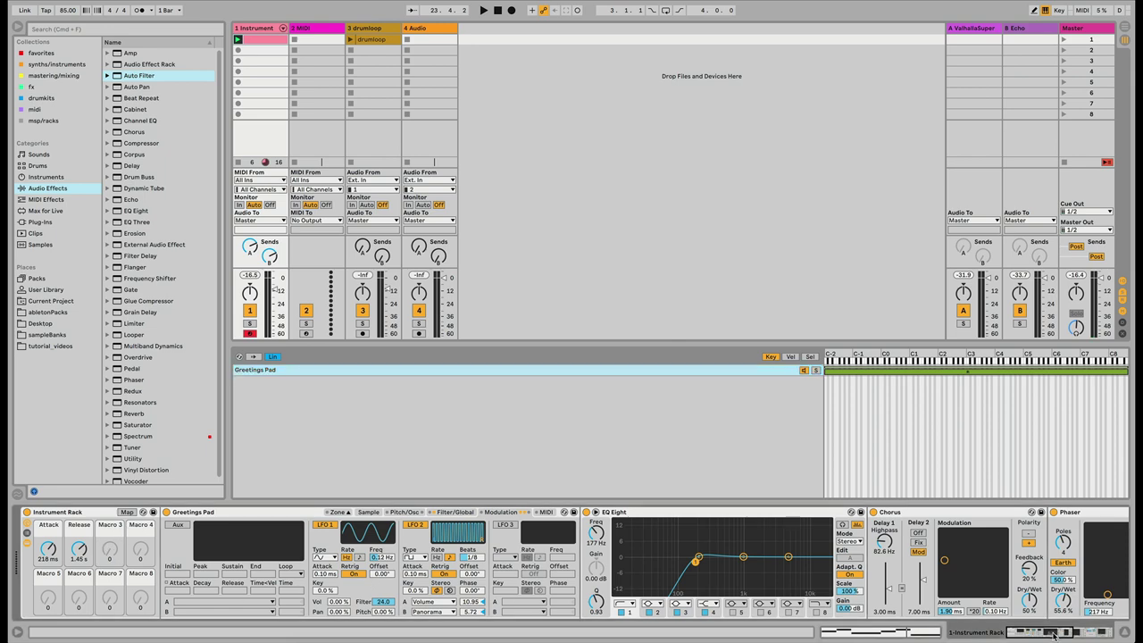
mouse_move(1053, 632)
left_mouse_down()
mouse_move(1094, 635)
mouse_move(1034, 636)
left_mouse_up()
Preview pad samples in the tutorial_videos folder and add 31 Secs Pad.wav to Sampler's zone list
left_click(48, 347)
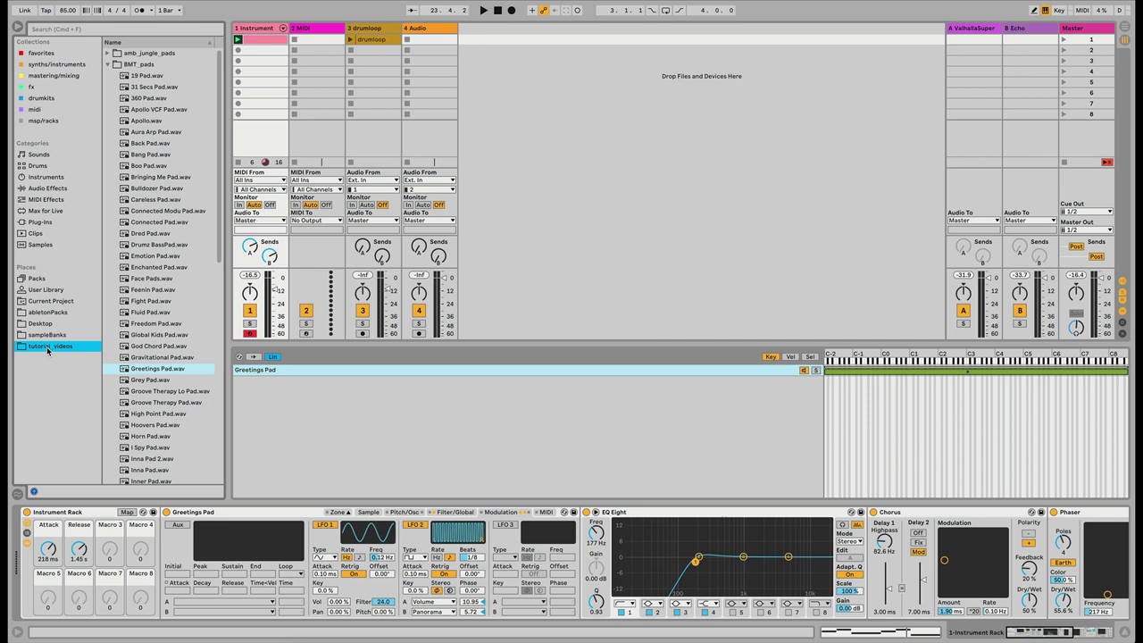
left_click(165, 401)
left_click(164, 426)
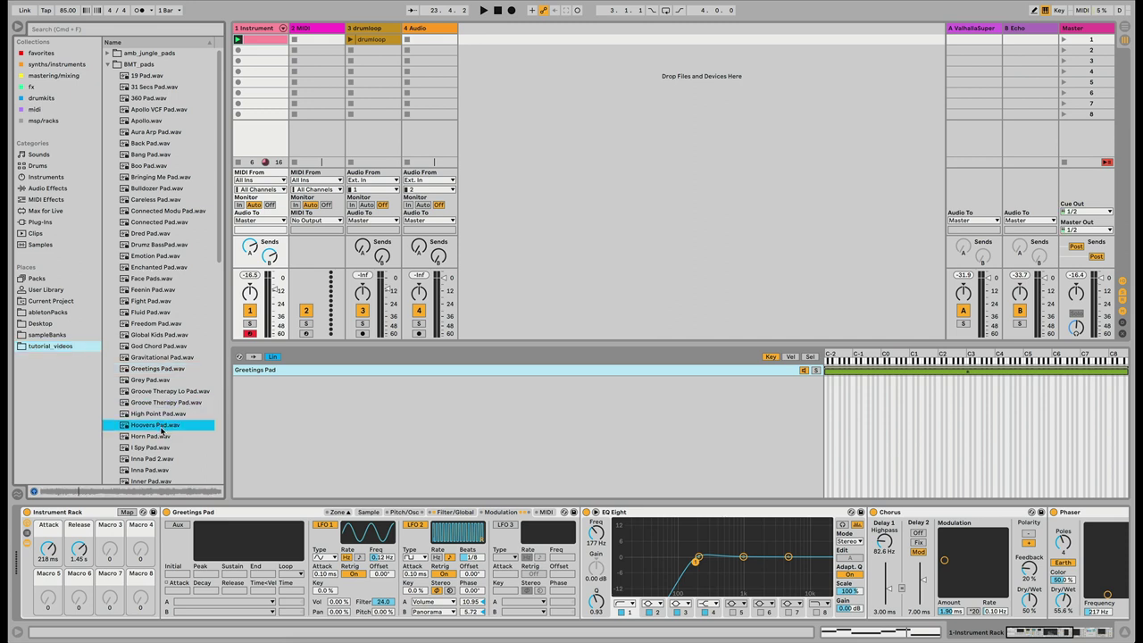
left_click(162, 448)
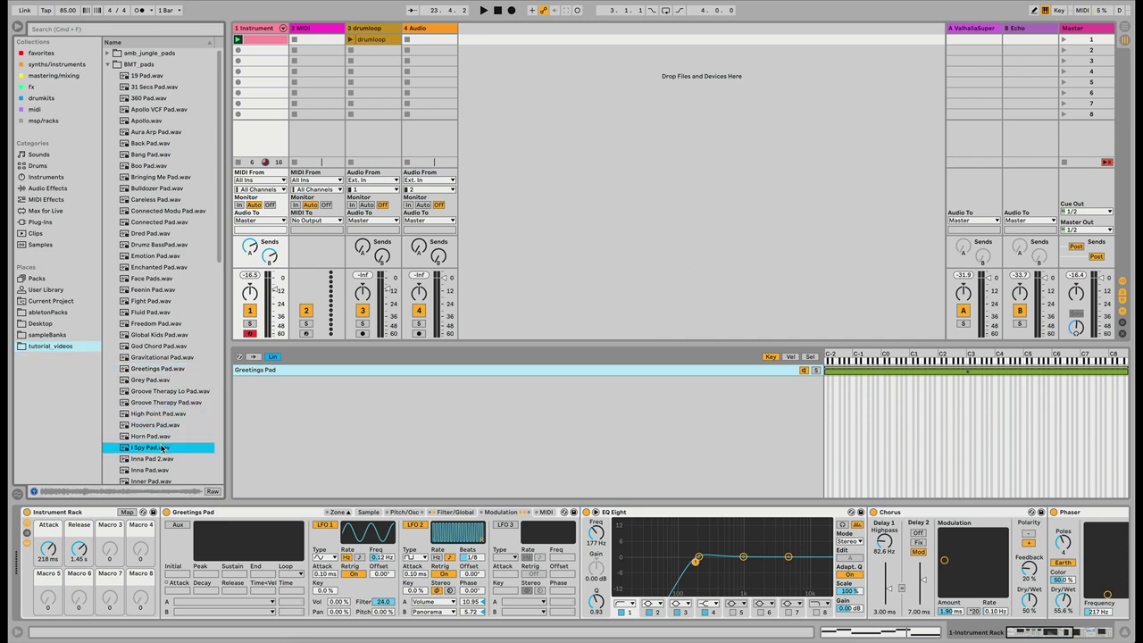
left_click(147, 88)
left_click_drag(147, 88, 308, 393)
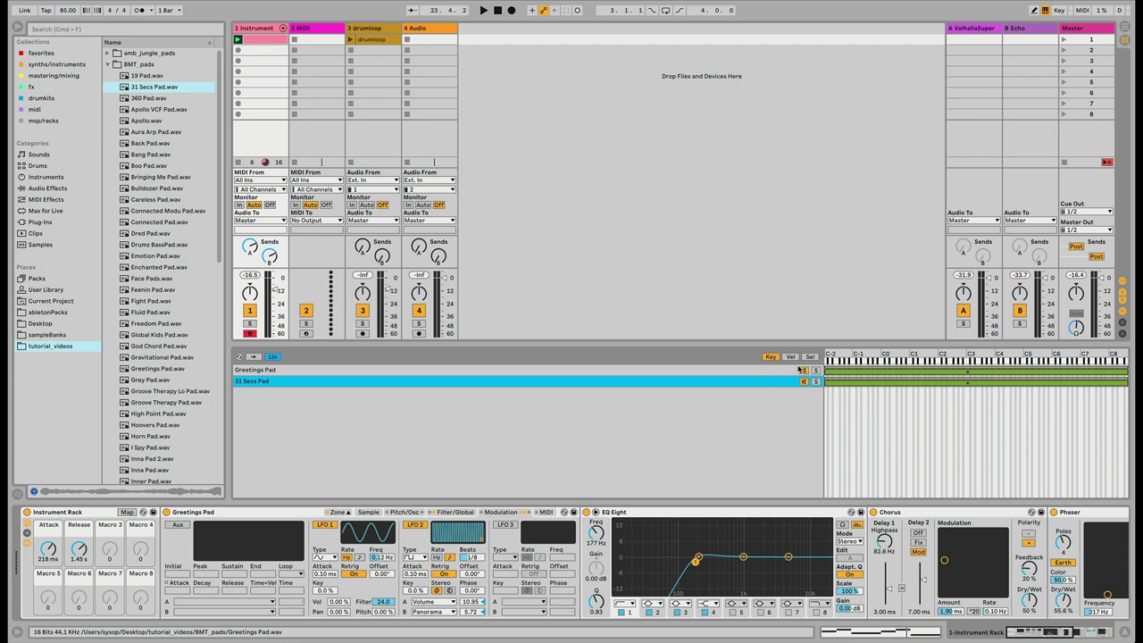
Add the consecutive samples from Boo Pad.wav through Face Pads.wav to Sampler's zone list
left_click(768, 371)
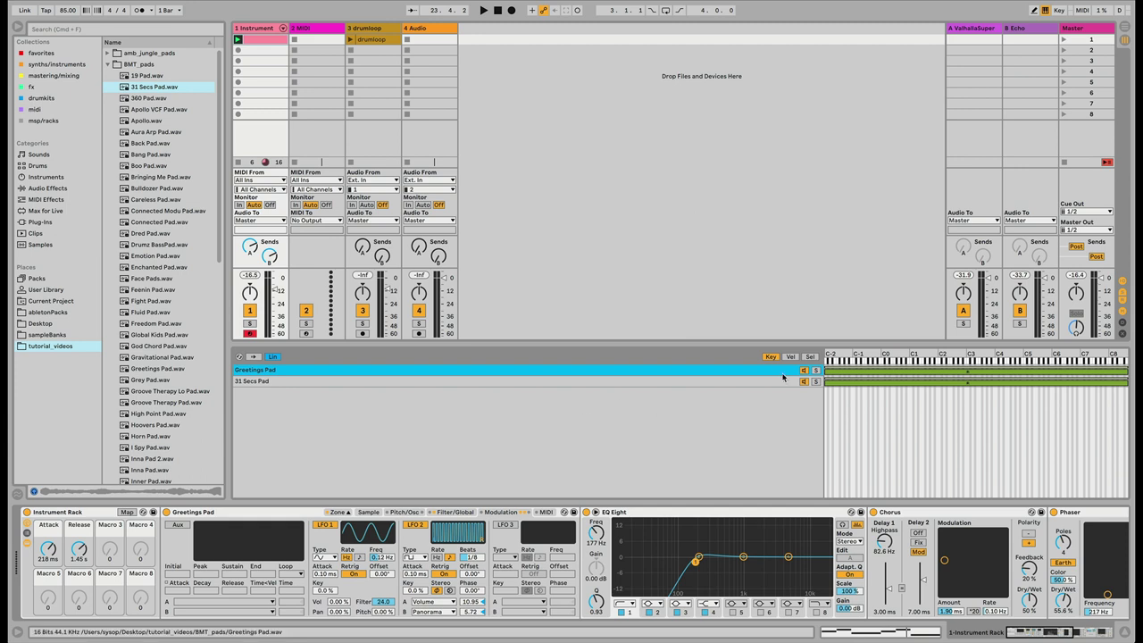
left_click(169, 166)
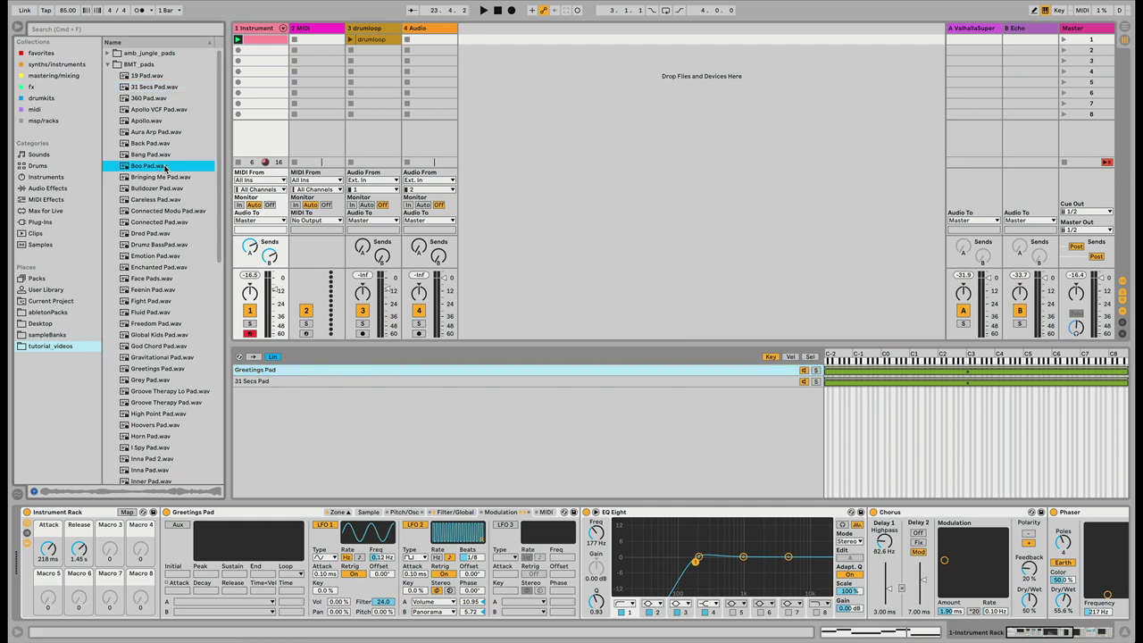
left_click(168, 278, "shift")
left_click_drag(191, 274, 339, 421)
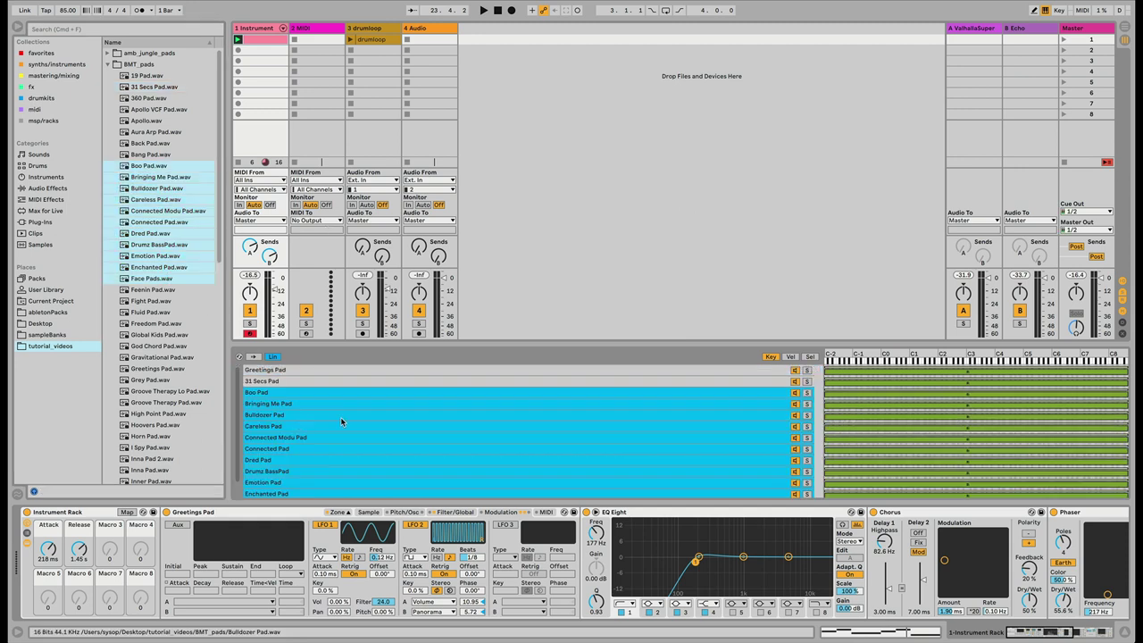
Deactivate all the sample zones in Sampler's zone list
left_click(798, 384)
left_click(796, 404)
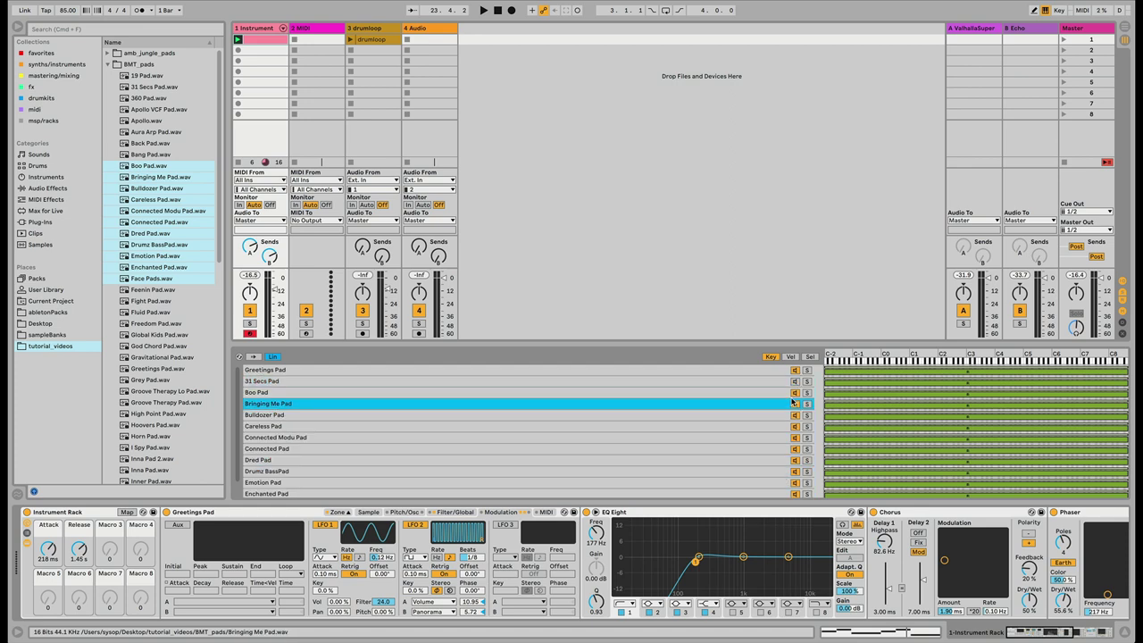
left_click(796, 393)
left_click(795, 371)
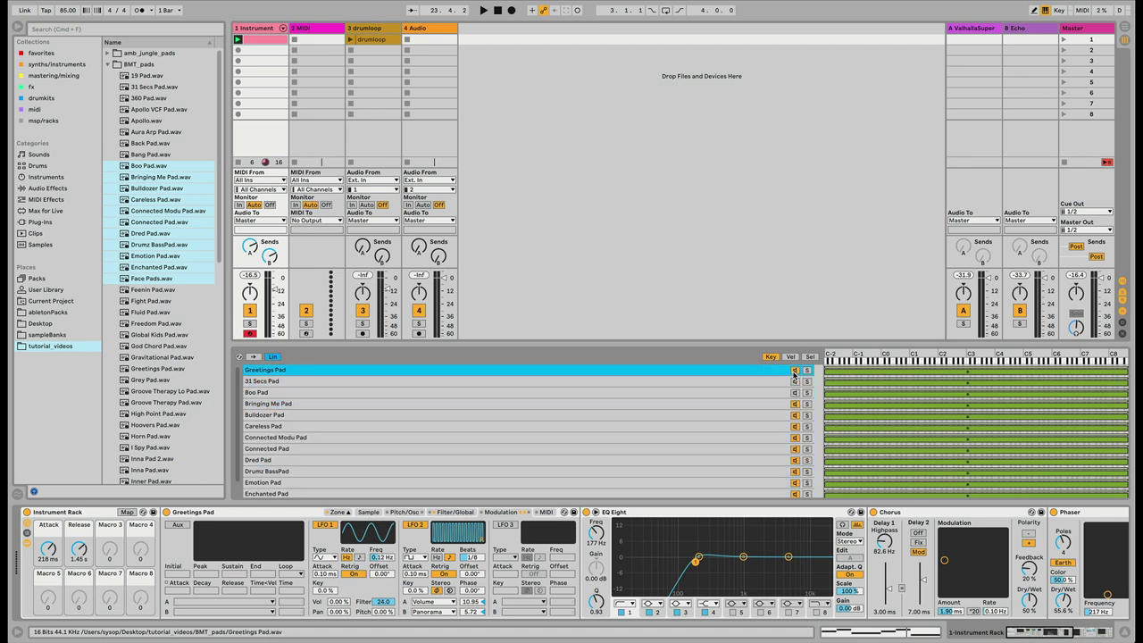
left_click(793, 404)
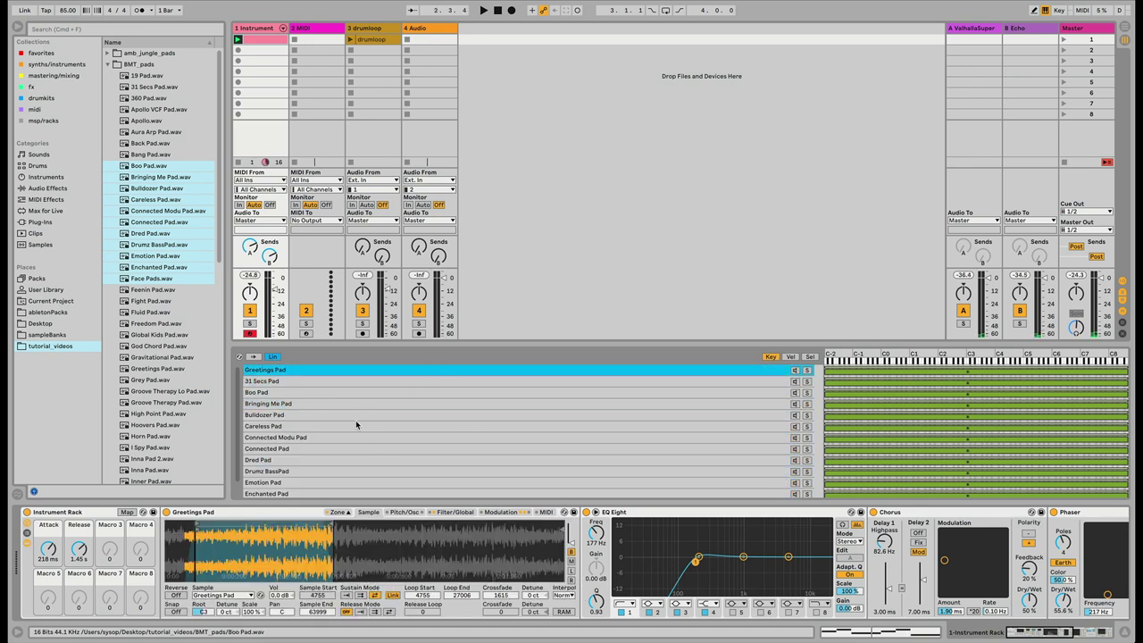
Activate the 31 Secs Pad zone and give it a linked back-and-forth sustain loop
left_click(327, 384)
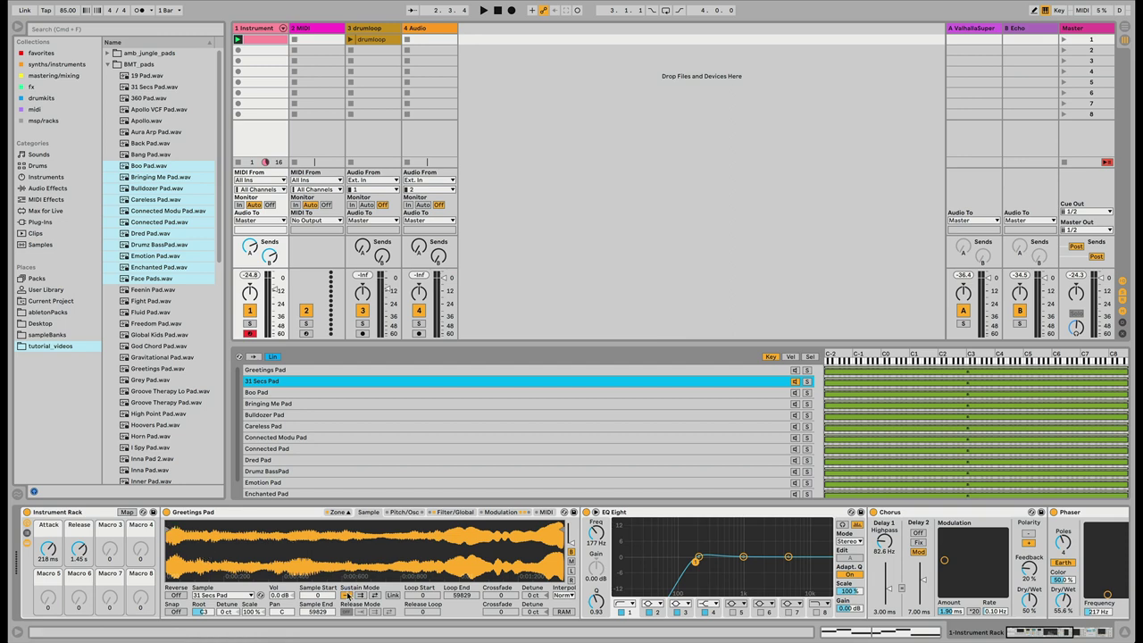
left_click(390, 595)
left_click(374, 595)
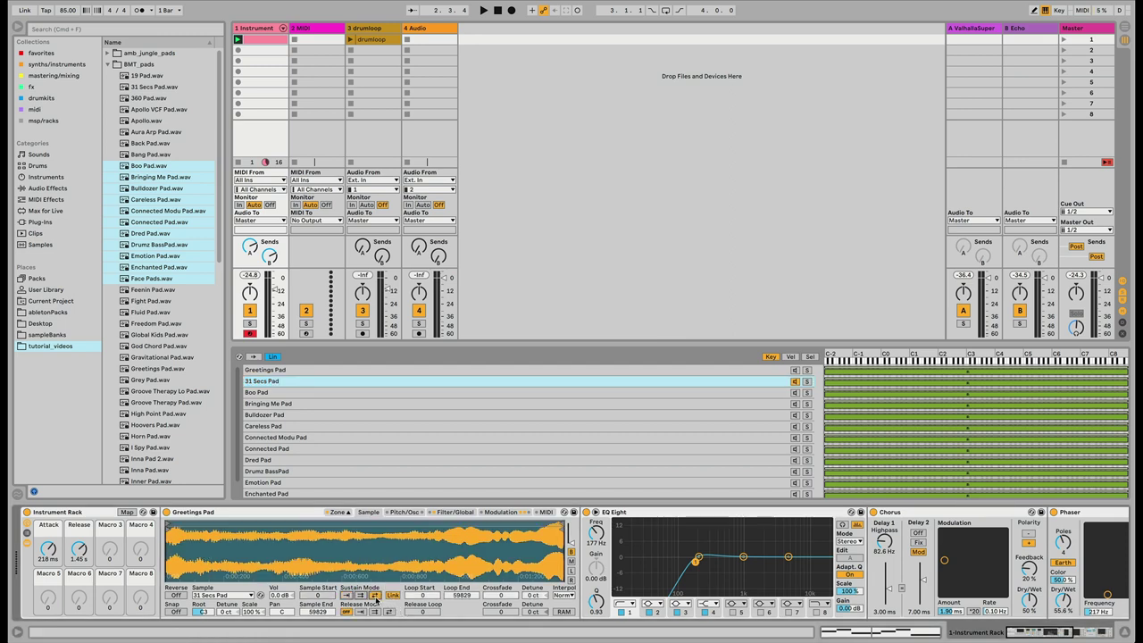
Set the 31 Secs Pad's sustain loop from 25337 to 40182 with a crossfade of 2029
left_click_drag(166, 527, 334, 534)
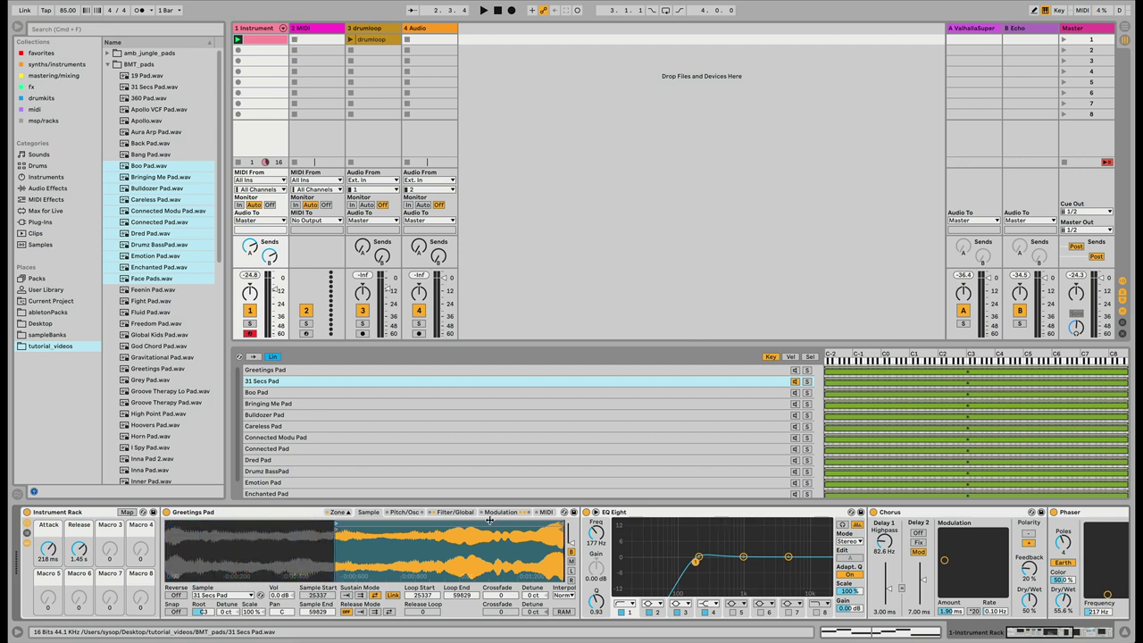
left_click_drag(561, 526, 432, 531)
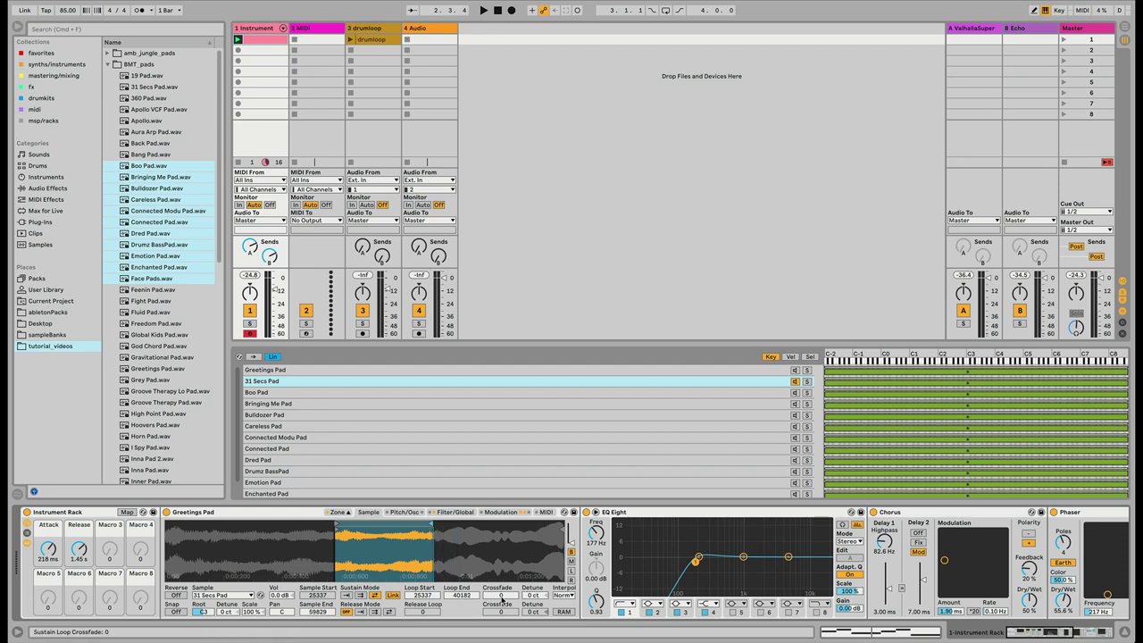
left_click_drag(501, 595, 502, 572)
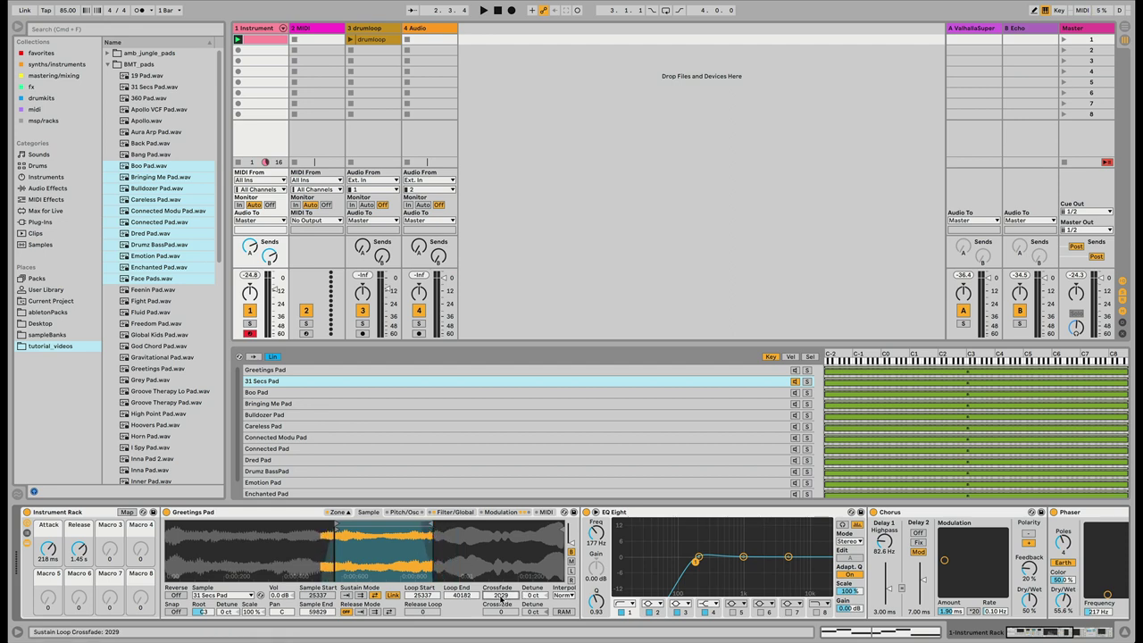
Audition the 31 Secs Pad and extend its sustain loop to run from 15291 to 49250
key("space")
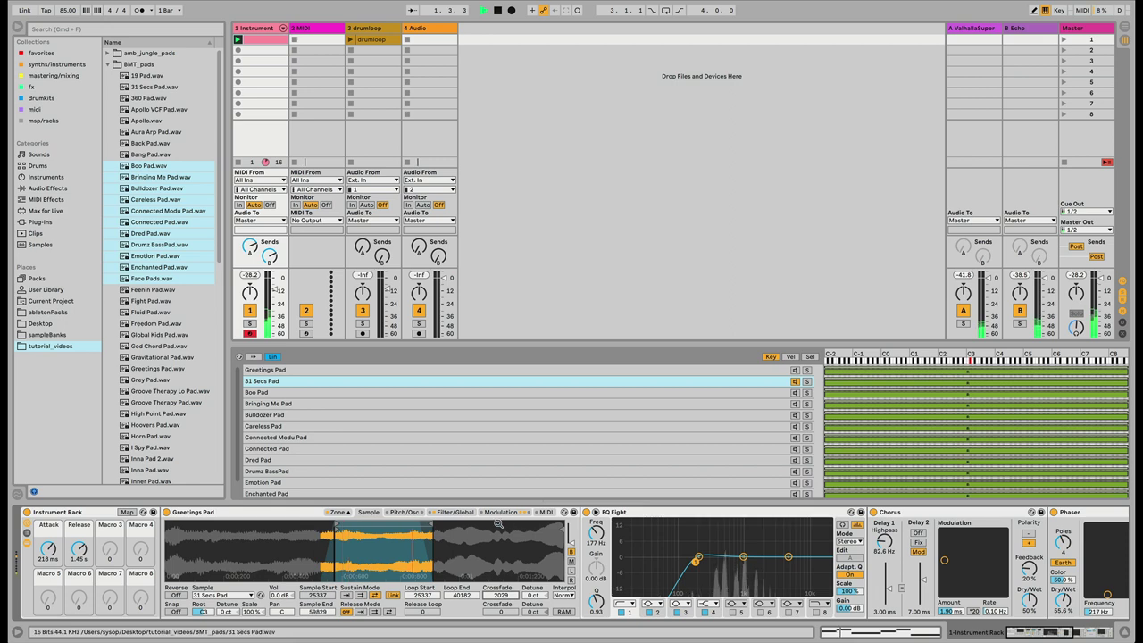
key("space")
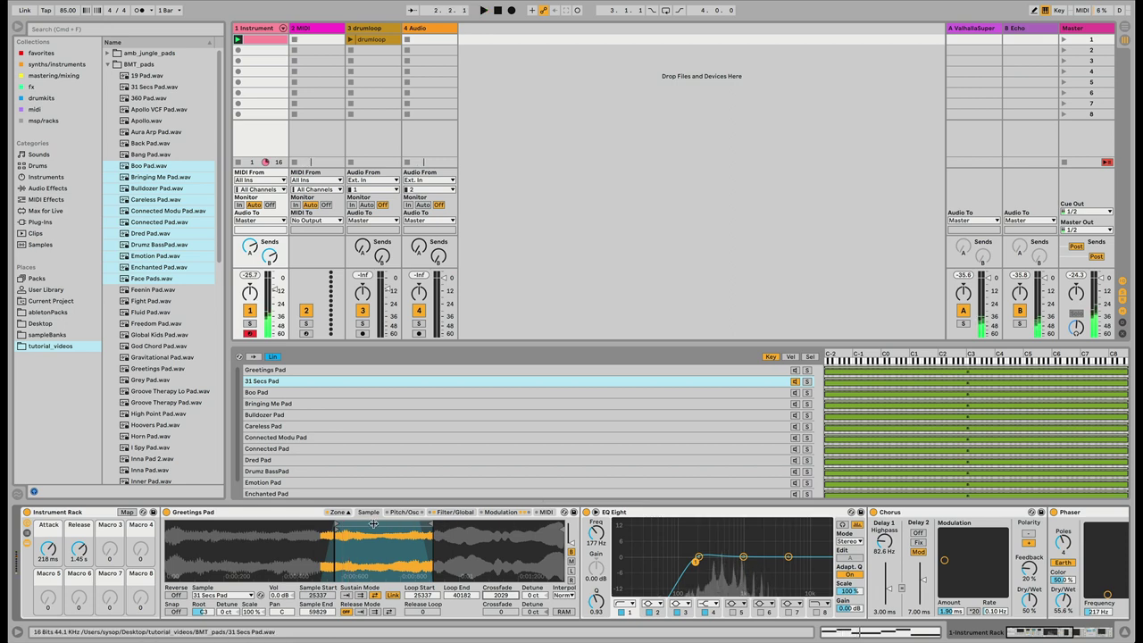
left_click_drag(375, 524, 449, 523)
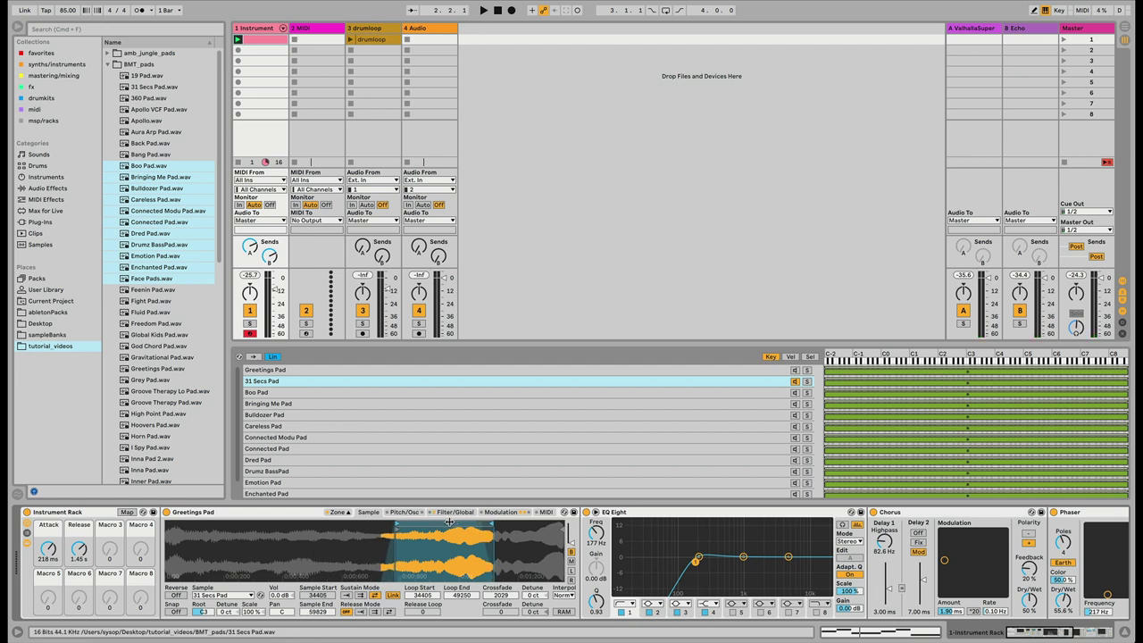
key("space")
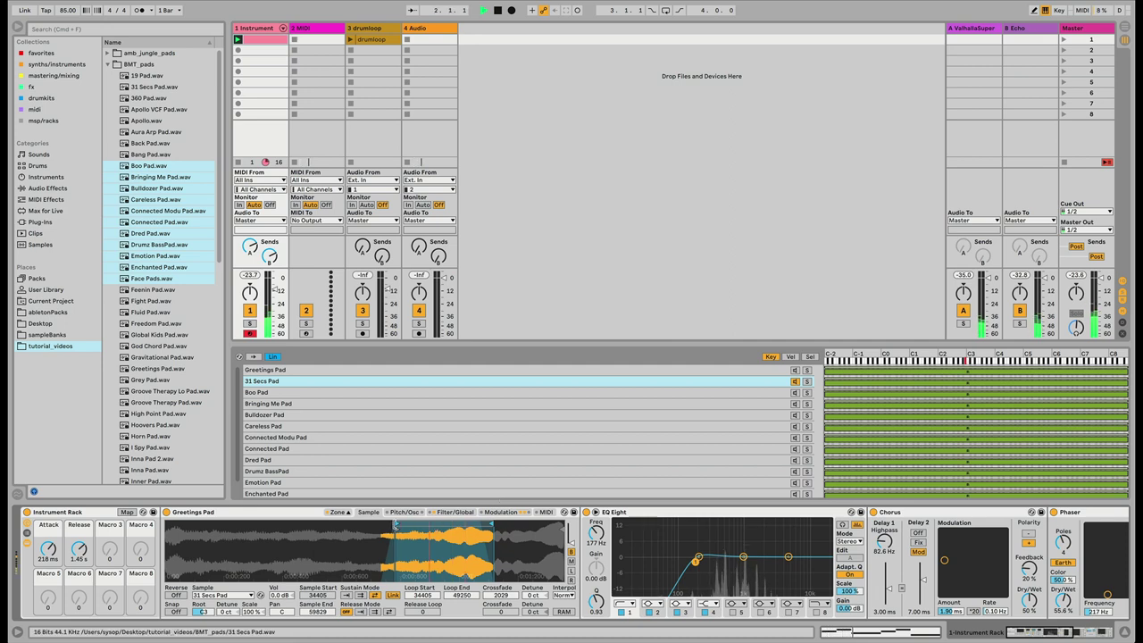
left_click_drag(396, 525, 268, 527)
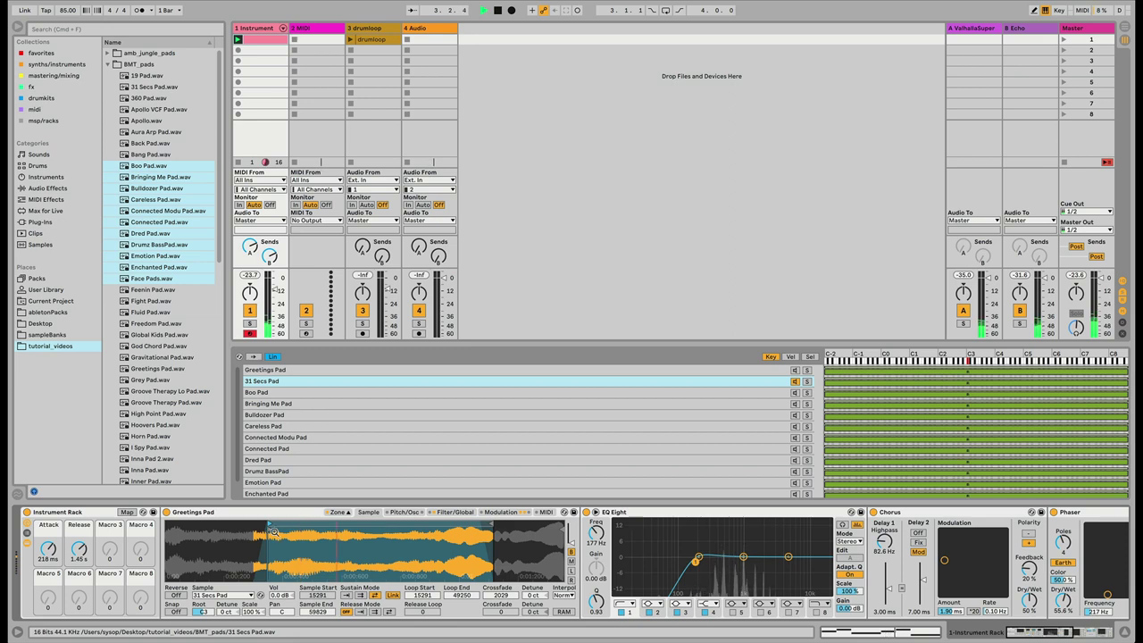
key("space")
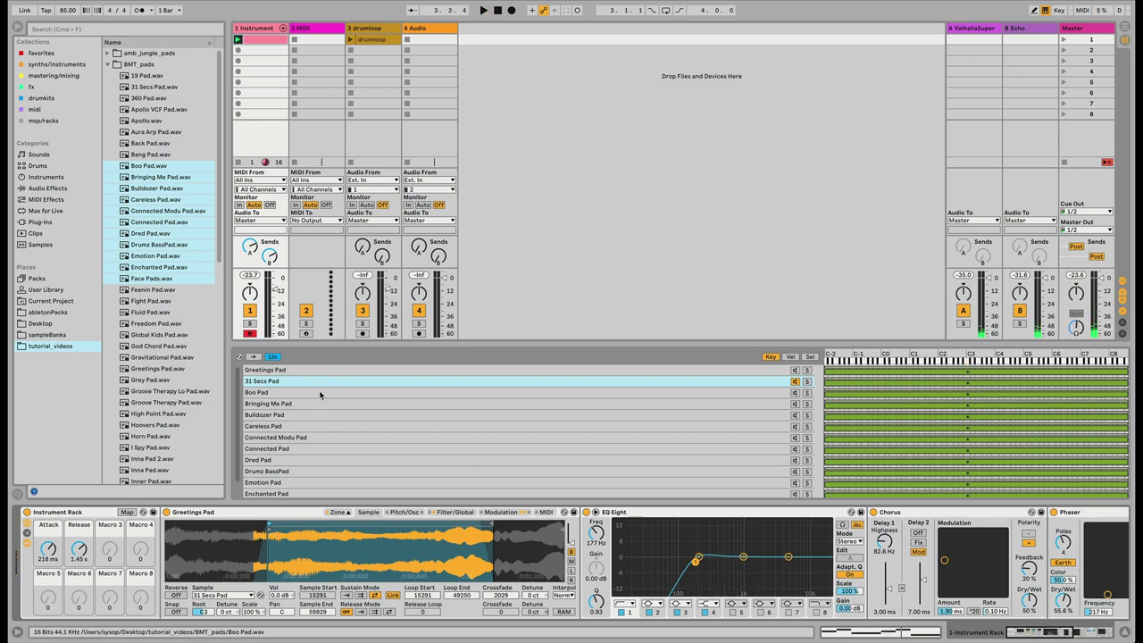
Make Boo Pad the active zone in place of 31 Secs Pad and audition it
left_click(320, 395)
left_click(320, 381)
left_click(322, 370)
left_click(322, 382)
left_click(323, 393)
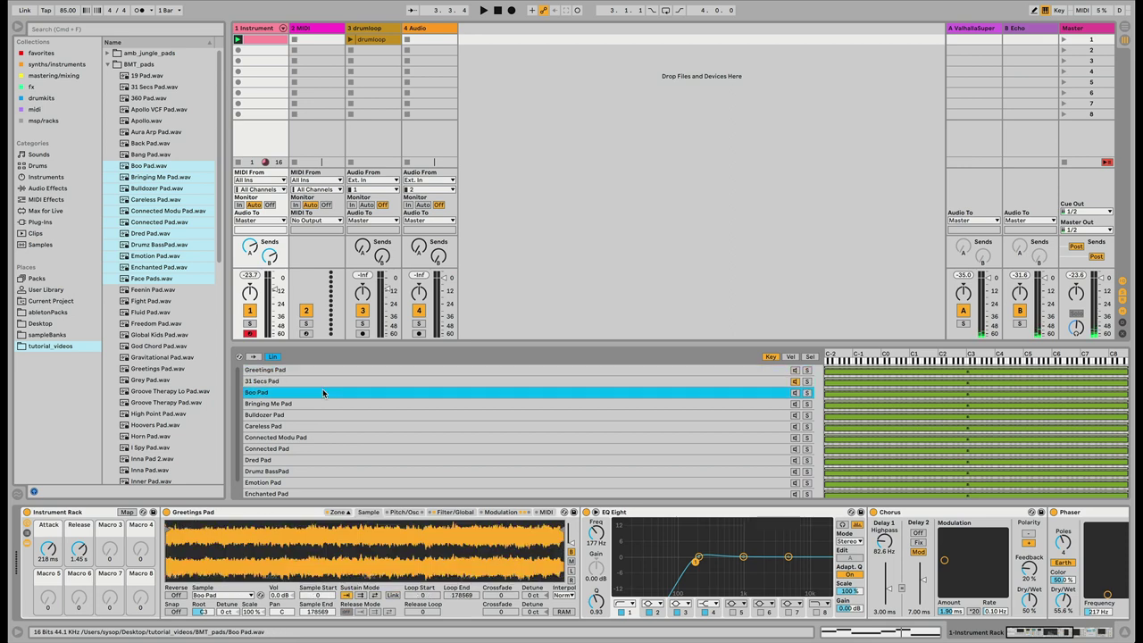
key("space")
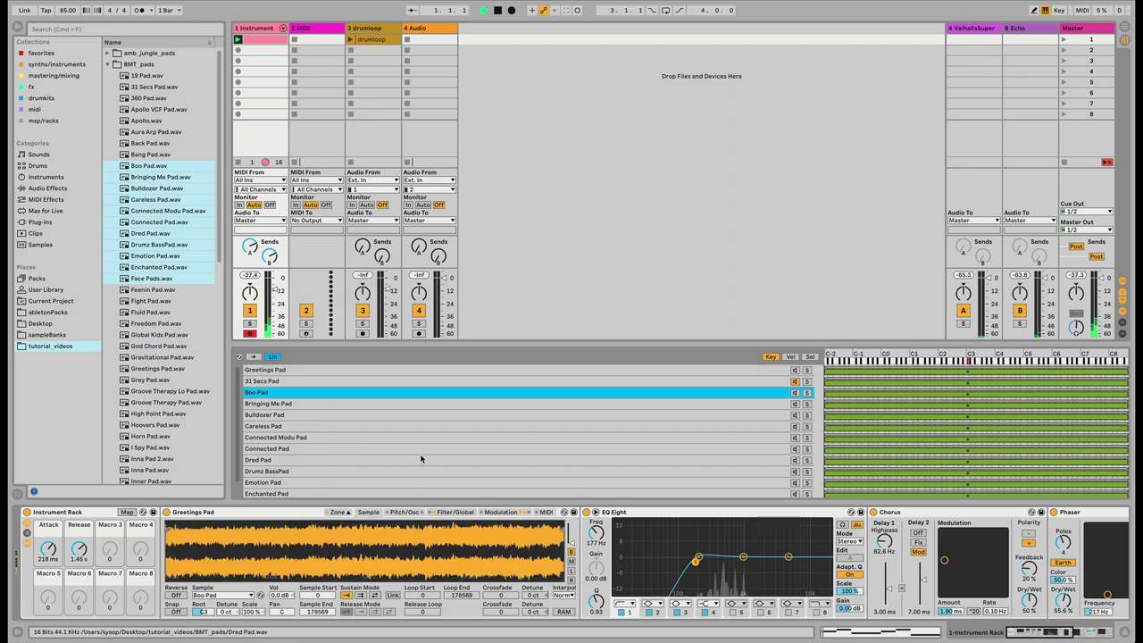
key("space")
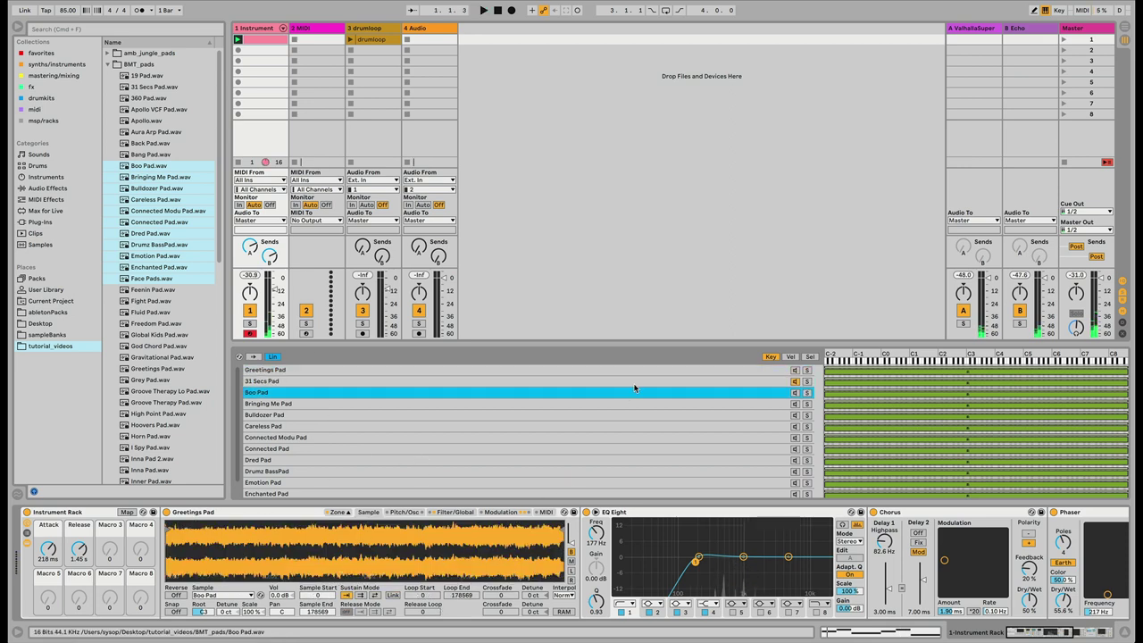
left_click(790, 382)
left_click(794, 392)
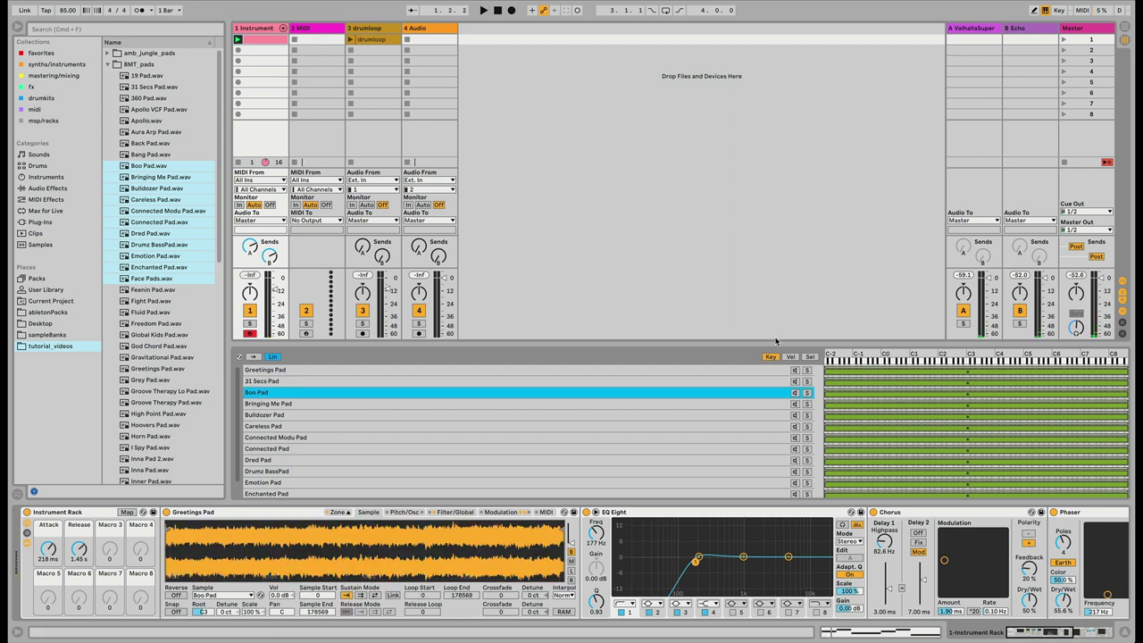
key("space")
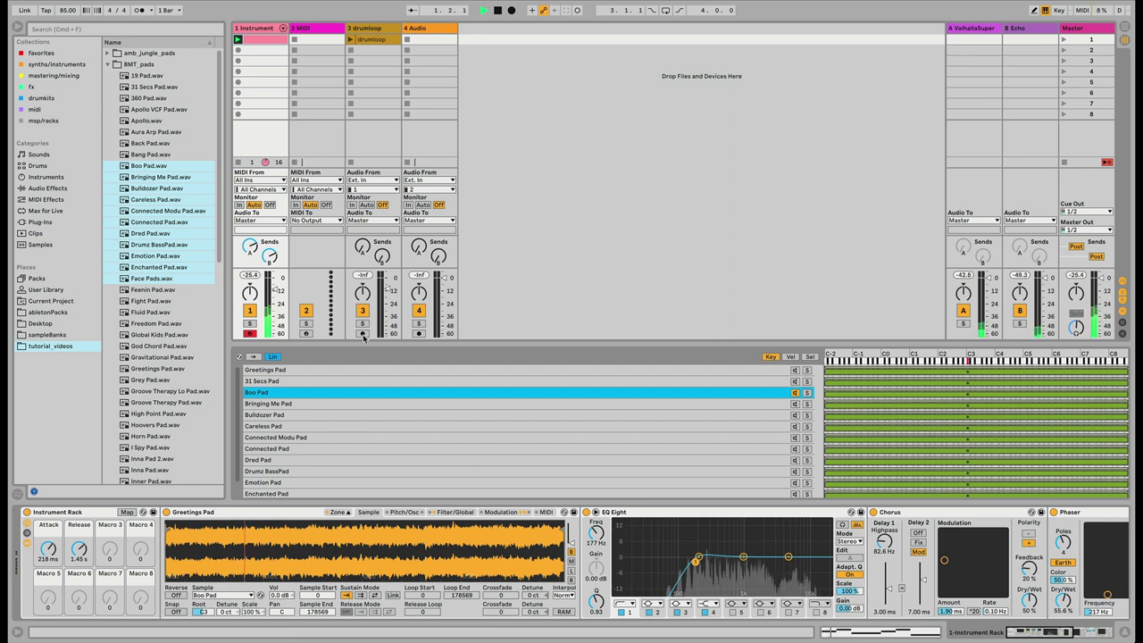
key("space")
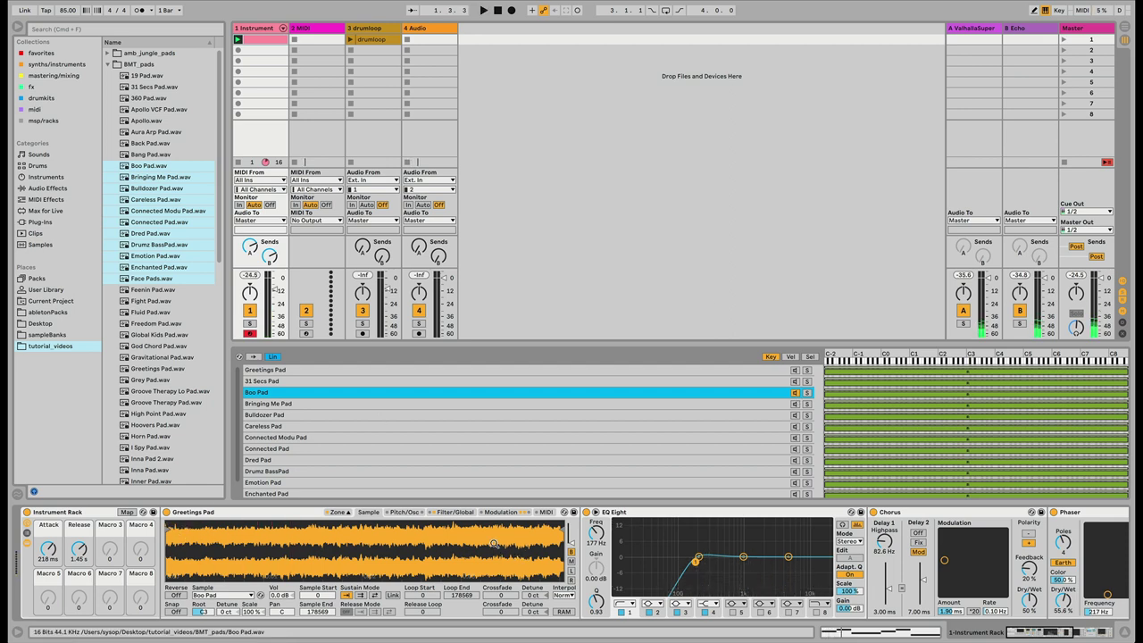
Give Boo Pad a linked back-and-forth sustain loop from 6103 to 45637 with a crossfade of 4240, and audition it
left_click(373, 596)
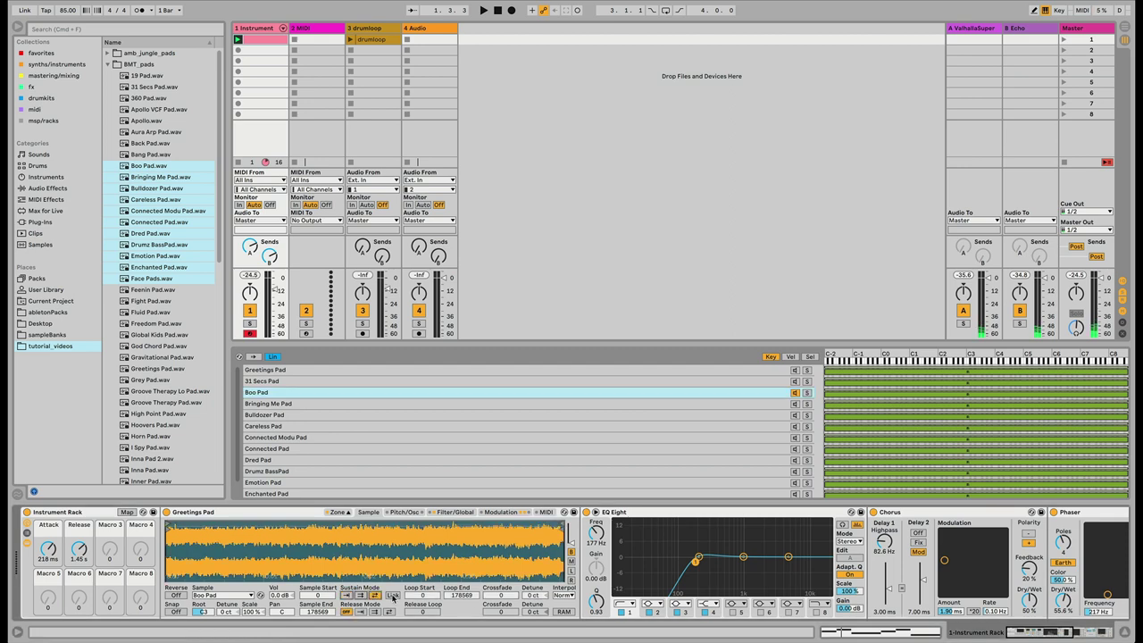
left_click_drag(565, 551, 265, 551)
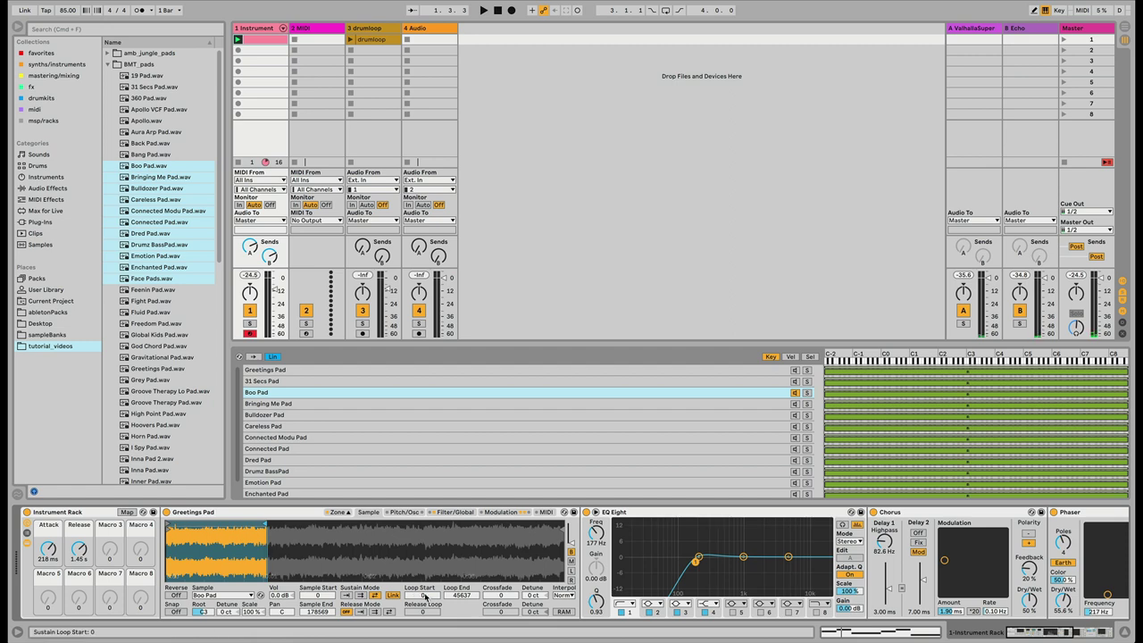
mouse_move(168, 523)
left_mouse_down()
mouse_move(185, 523)
mouse_move(169, 524)
left_mouse_up()
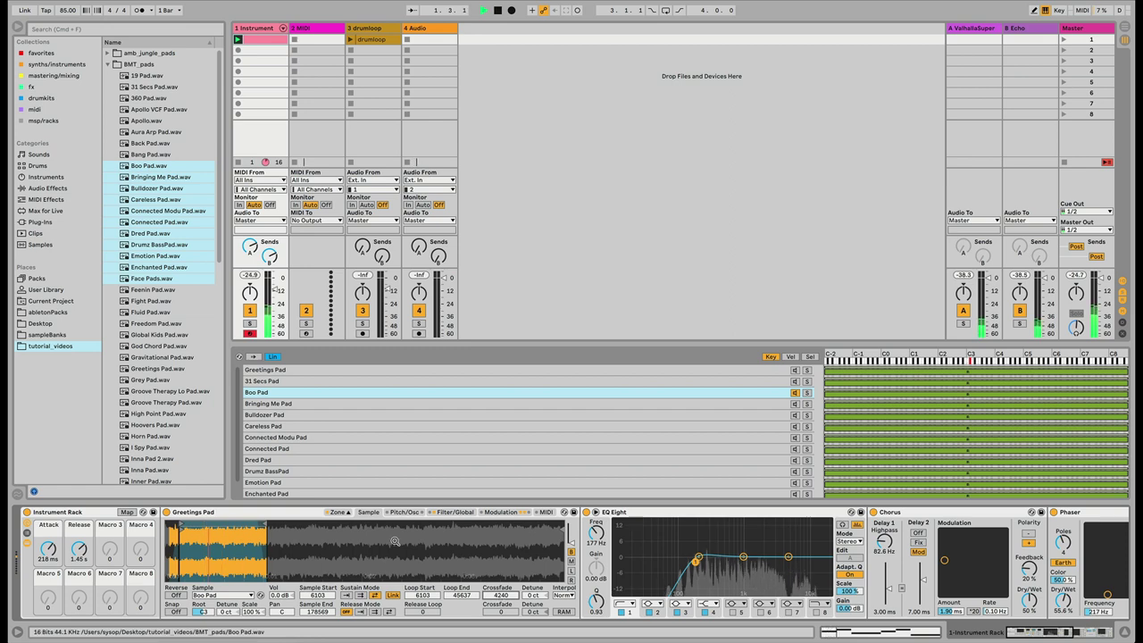
key("space")
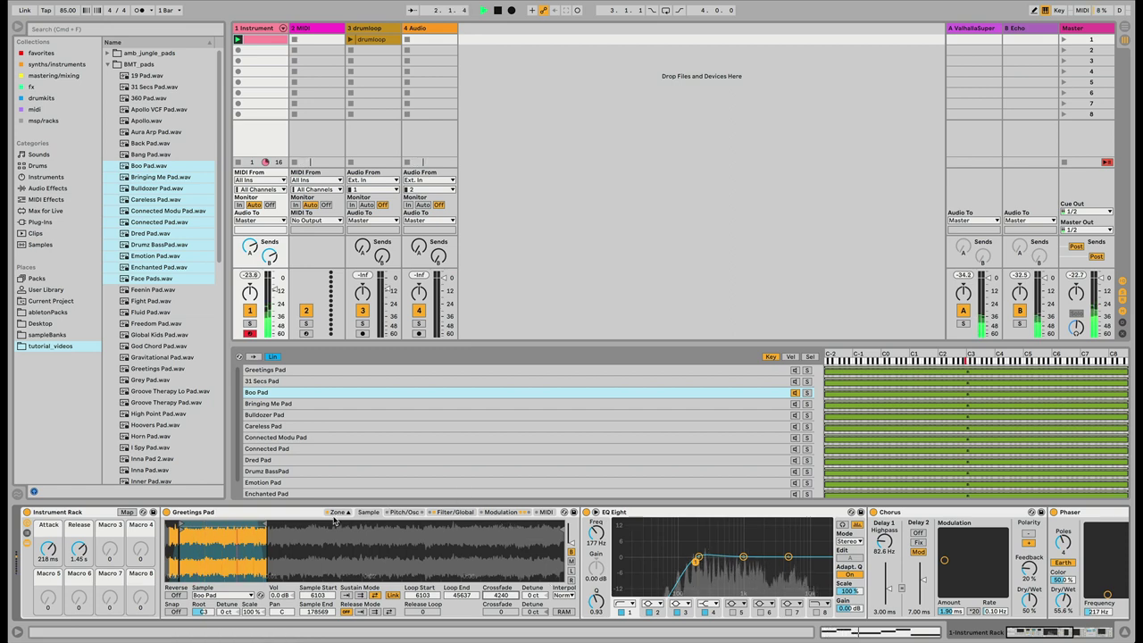
key("space")
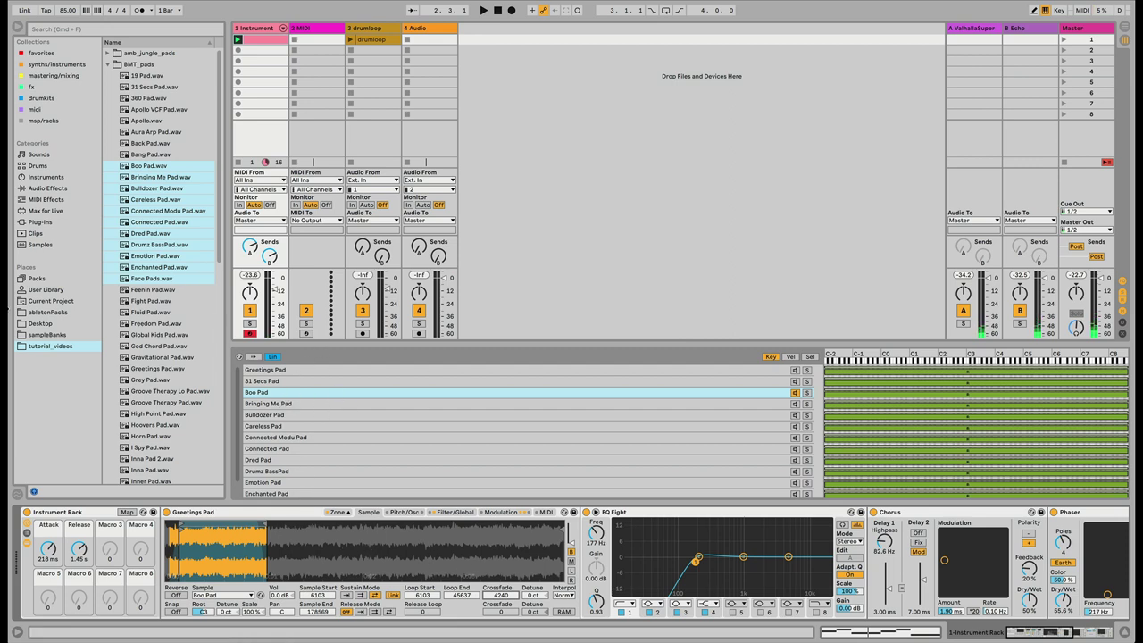
Change Sampler's filter type to band-pass
left_click(409, 385)
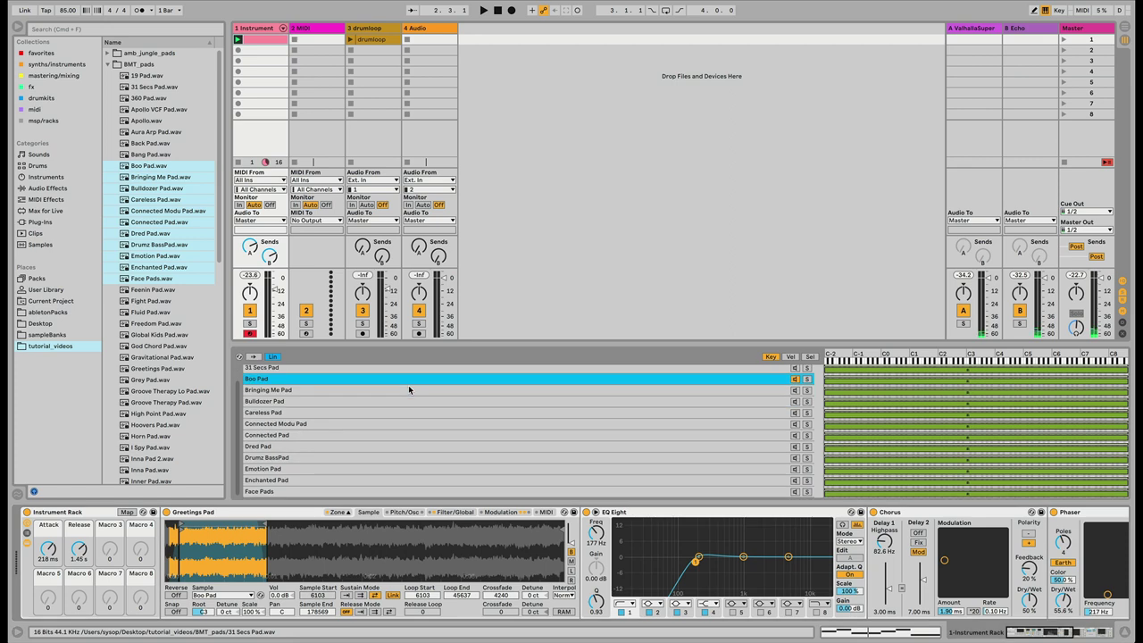
scroll(408, 385, "down", 1)
left_click(456, 512)
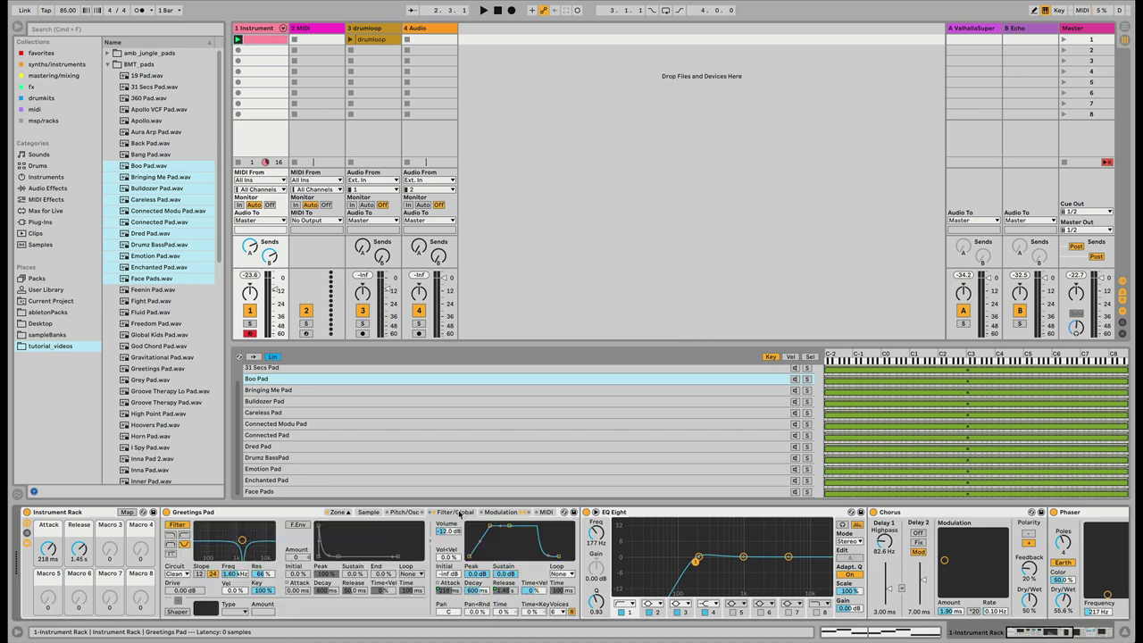
left_click(170, 546)
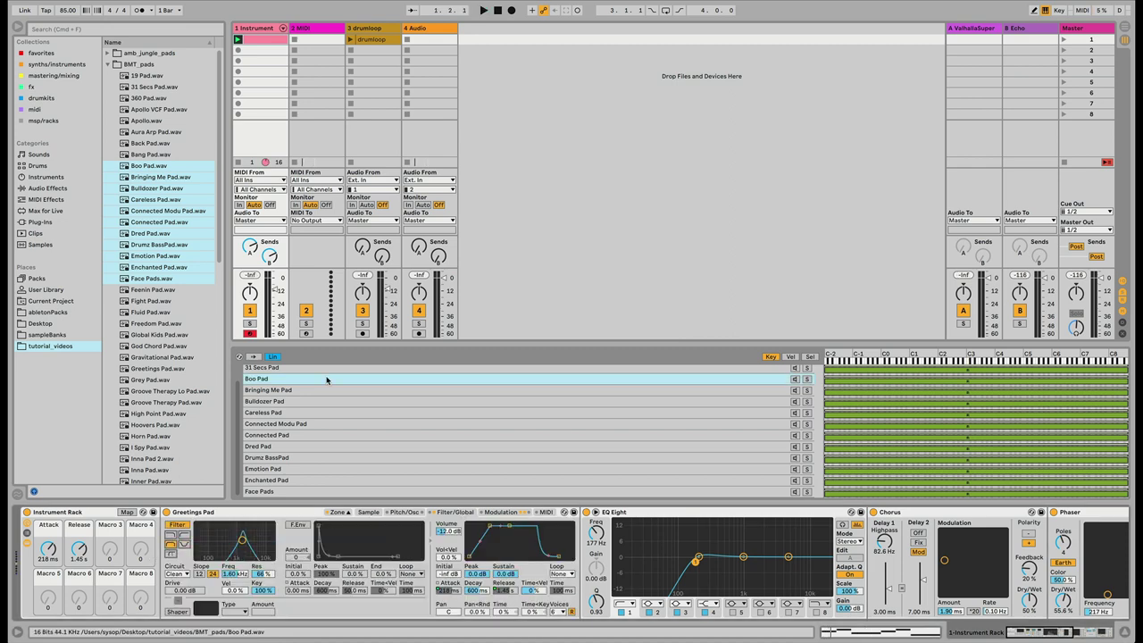
Activate the Boo Pad zone and slightly raise Sampler's filter frequency and resonance during playback
left_click(639, 379)
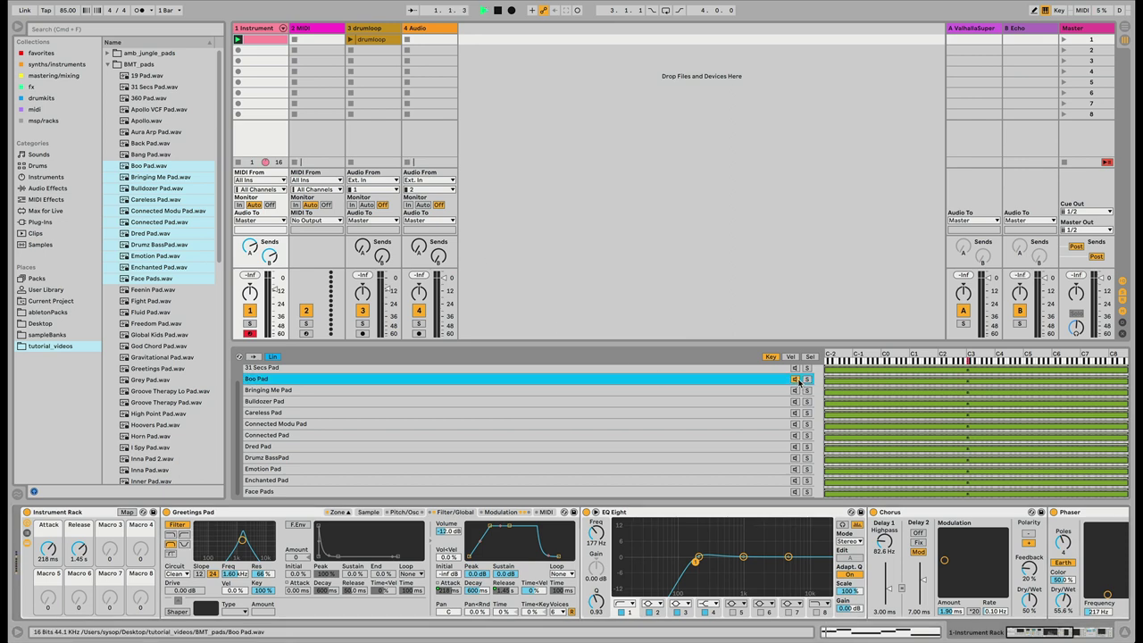
scroll(686, 435, "up", 1)
key("space")
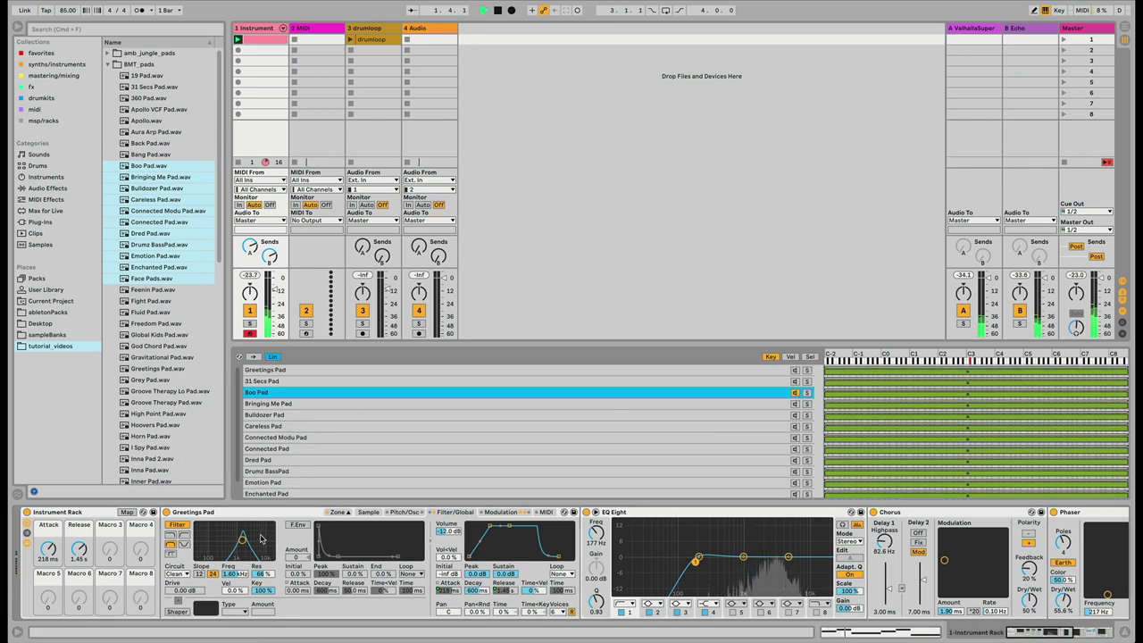
mouse_move(242, 540)
left_mouse_down()
mouse_move(230, 536)
mouse_move(248, 534)
left_mouse_up()
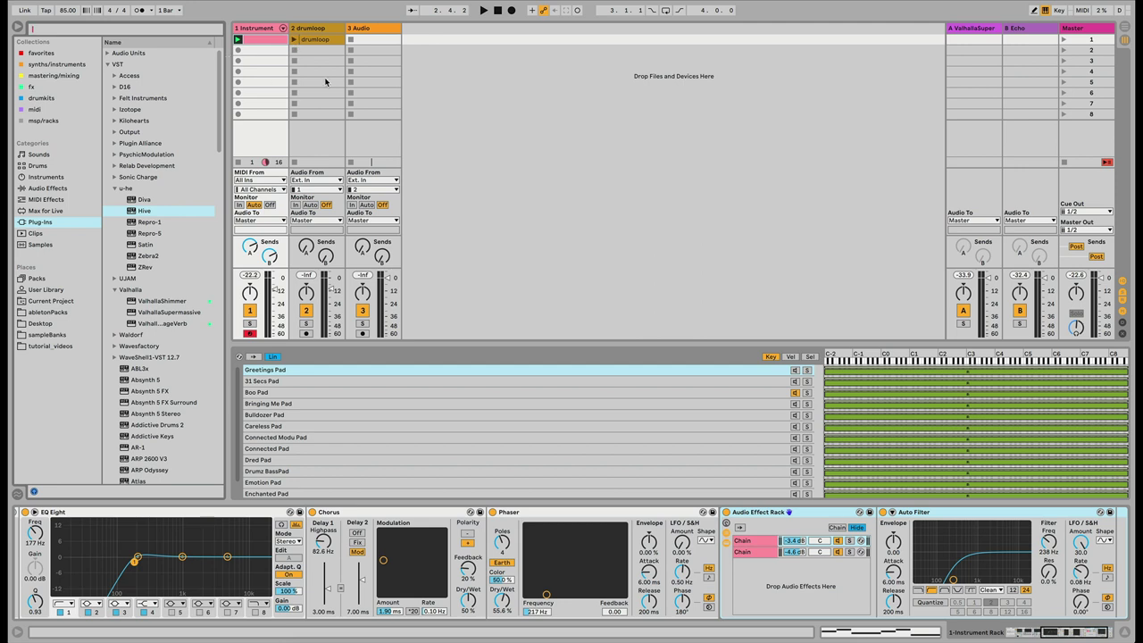
Play the drumloop clip with the pad while switching the active zone from Boo Pad to Bringing Me Pad and finally to Greetings Pad
left_click(294, 40)
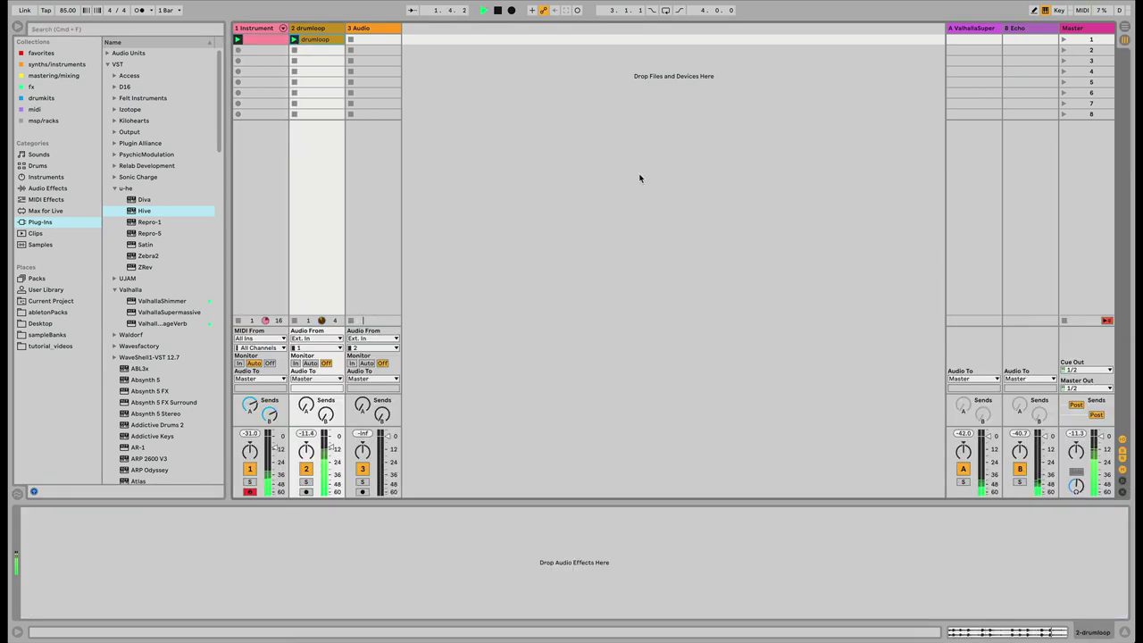
left_click(262, 42)
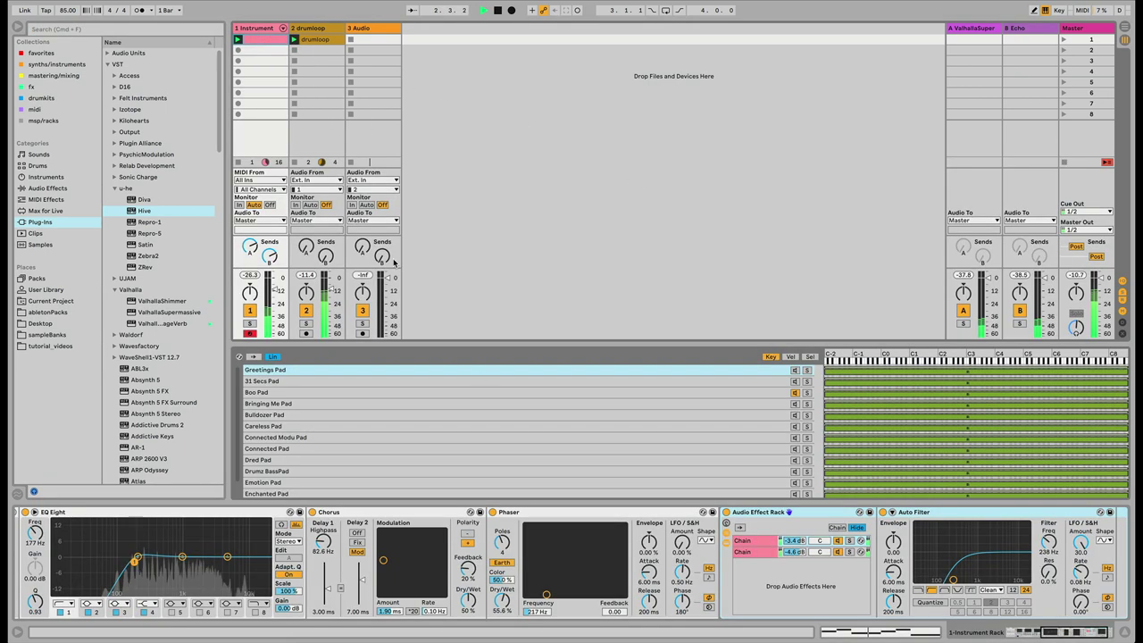
left_click(800, 393)
left_click(796, 403)
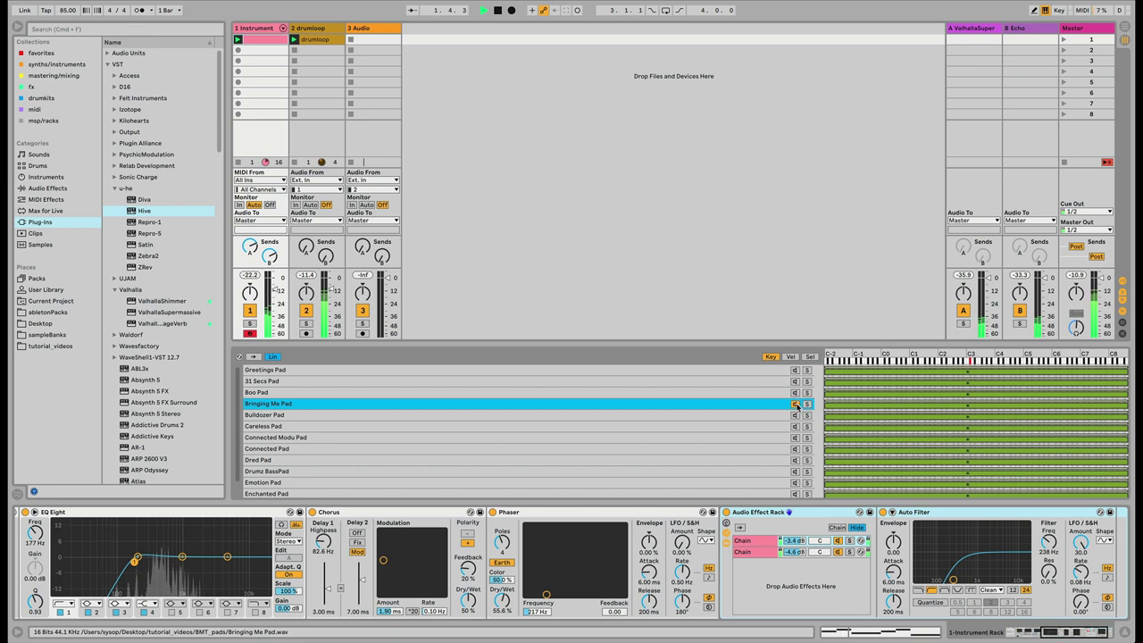
left_click(792, 373)
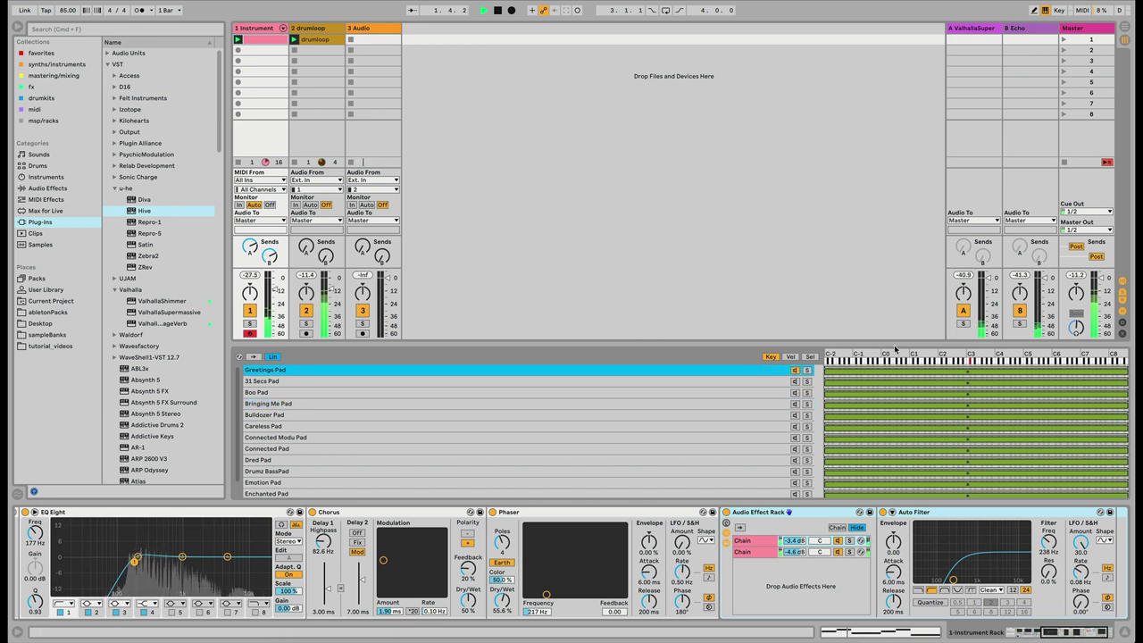
key("space")
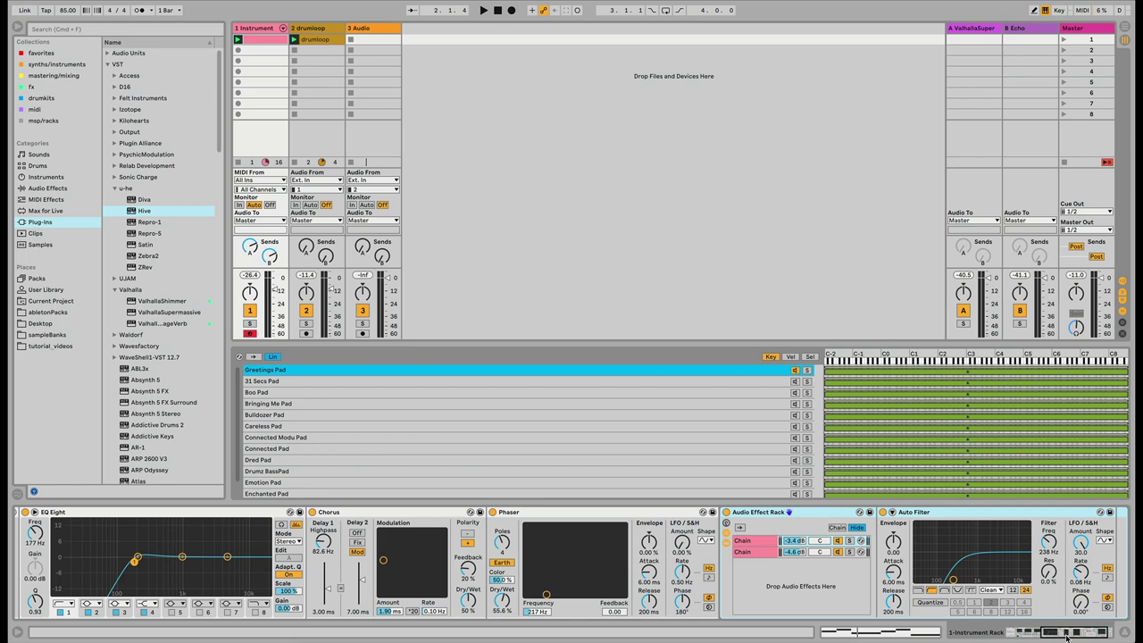
left_click_drag(1072, 638, 972, 631)
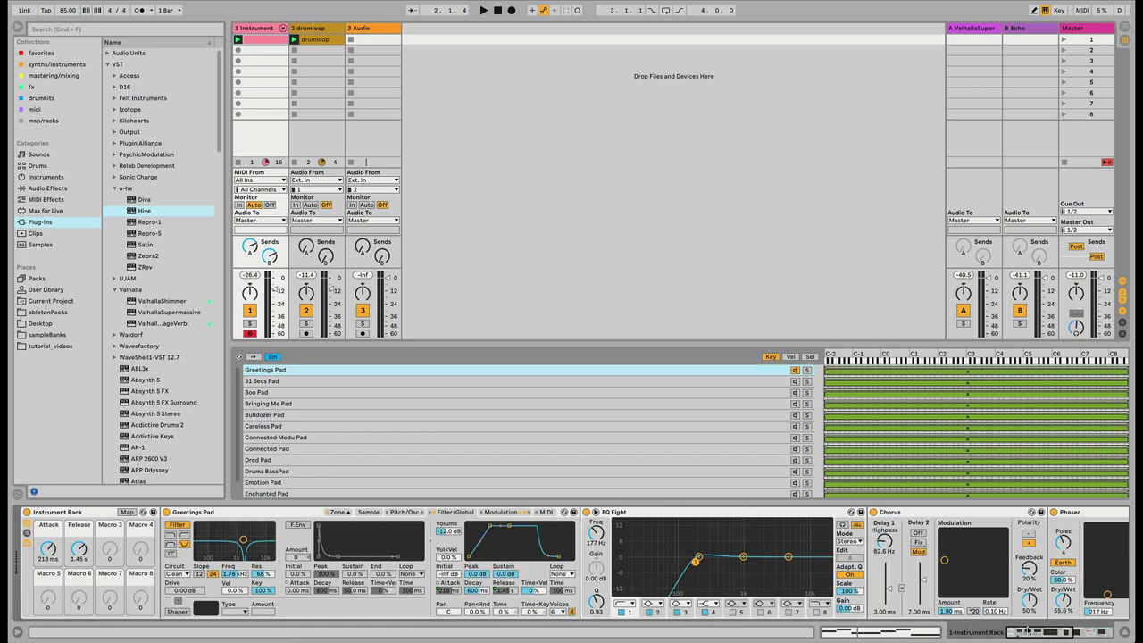